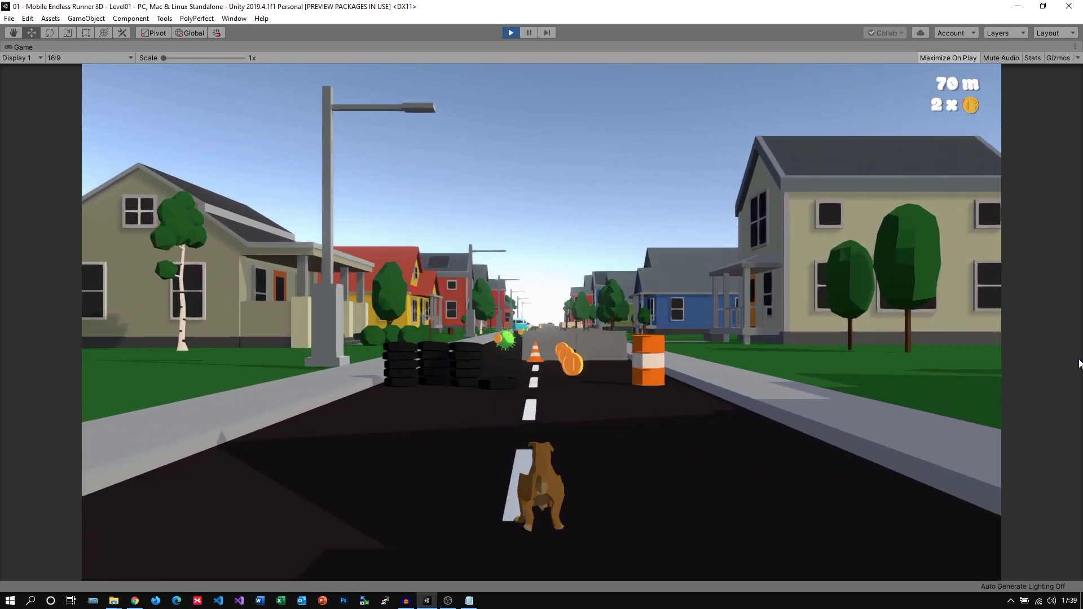
# Playtest the endless runner level, steering the dog between lanes to collect coins and avoid vehicles, viruses and other obstacles
pyautogui.press('Up')
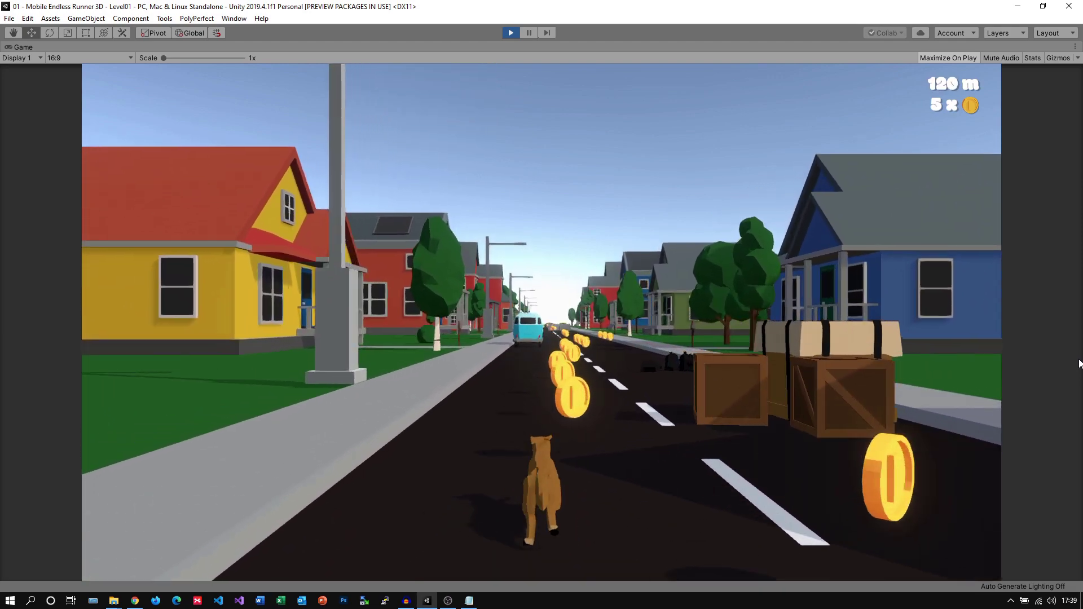
pyautogui.press('Right')
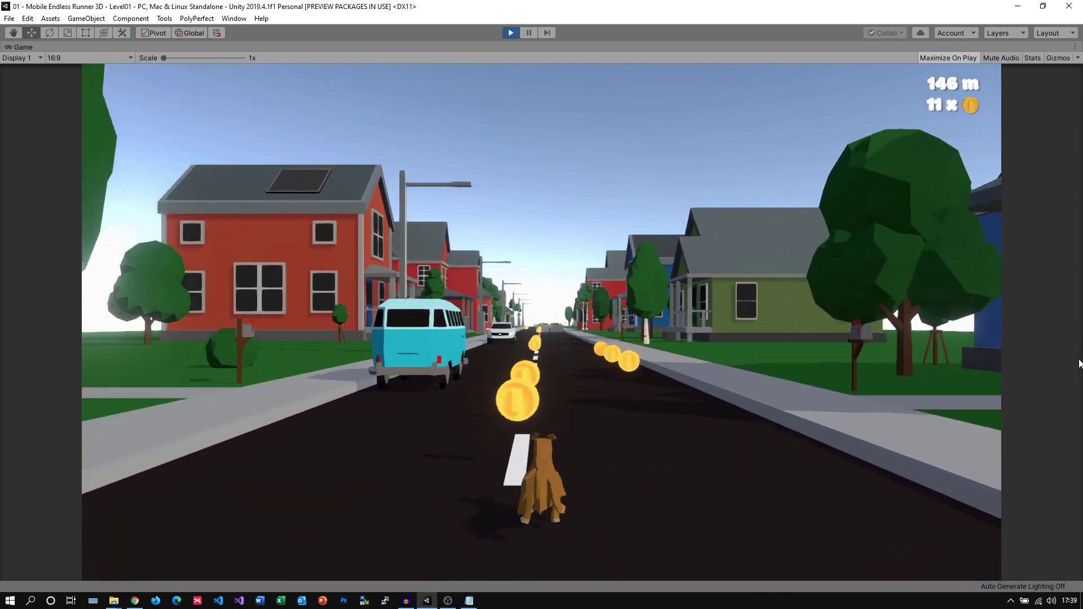
pyautogui.press('Left')
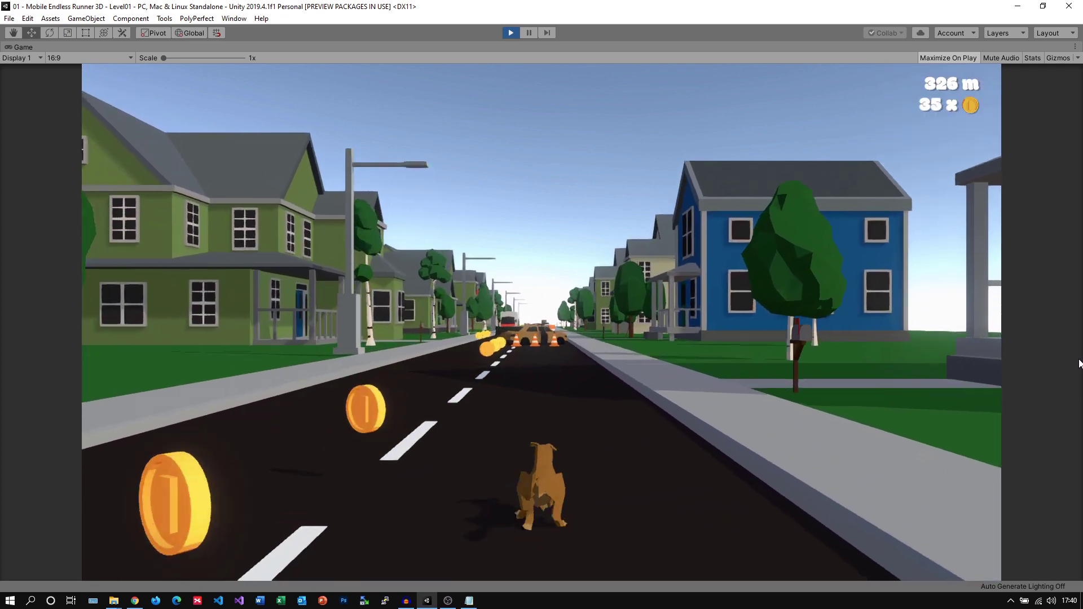
pyautogui.press('Left')
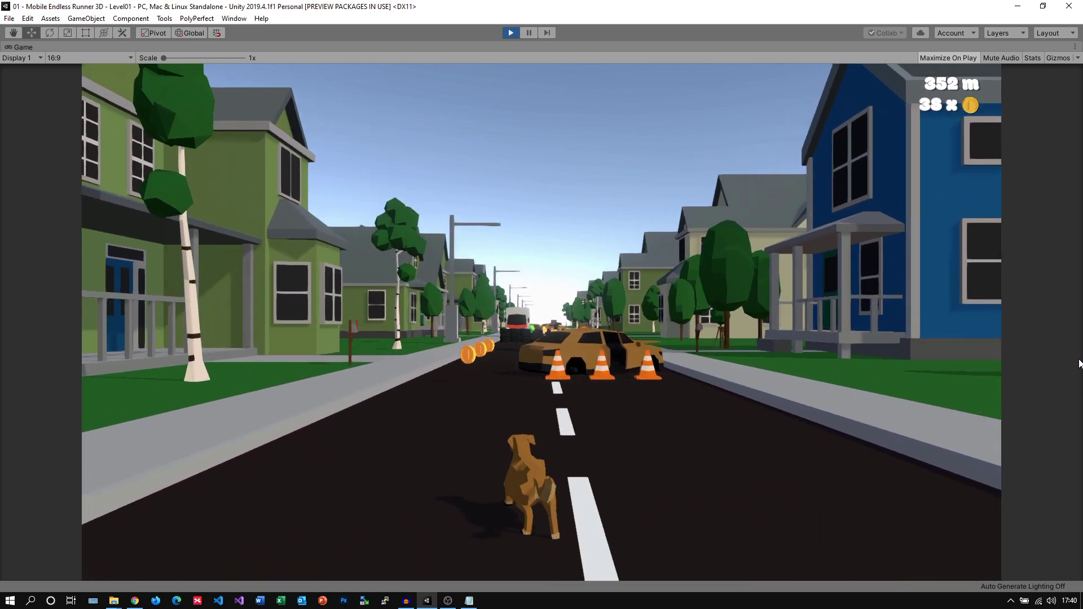
pyautogui.press('Left')
pyautogui.press('Right')
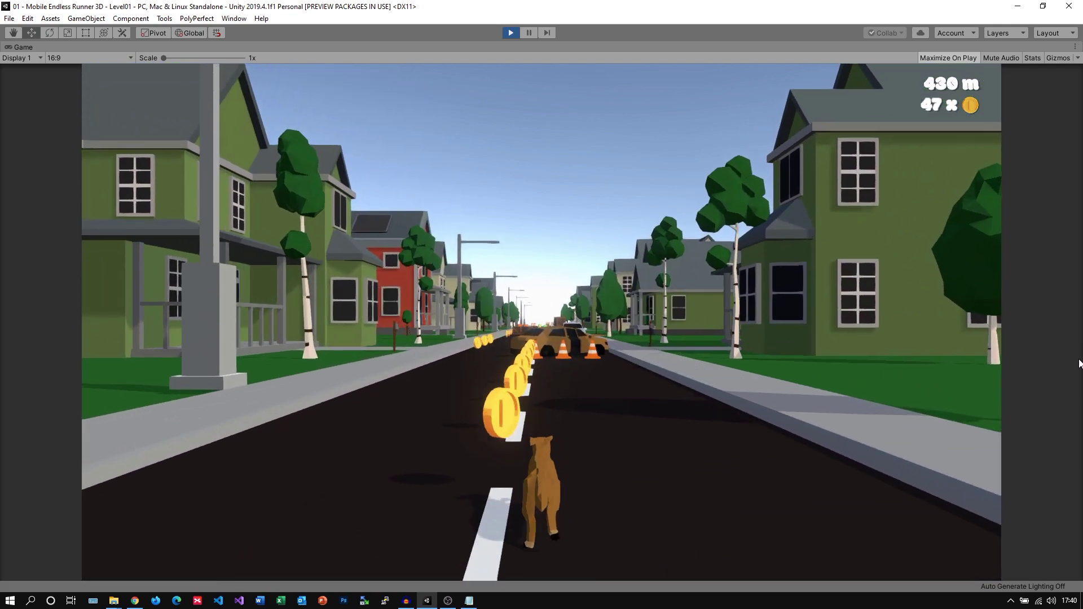
pyautogui.press('Left')
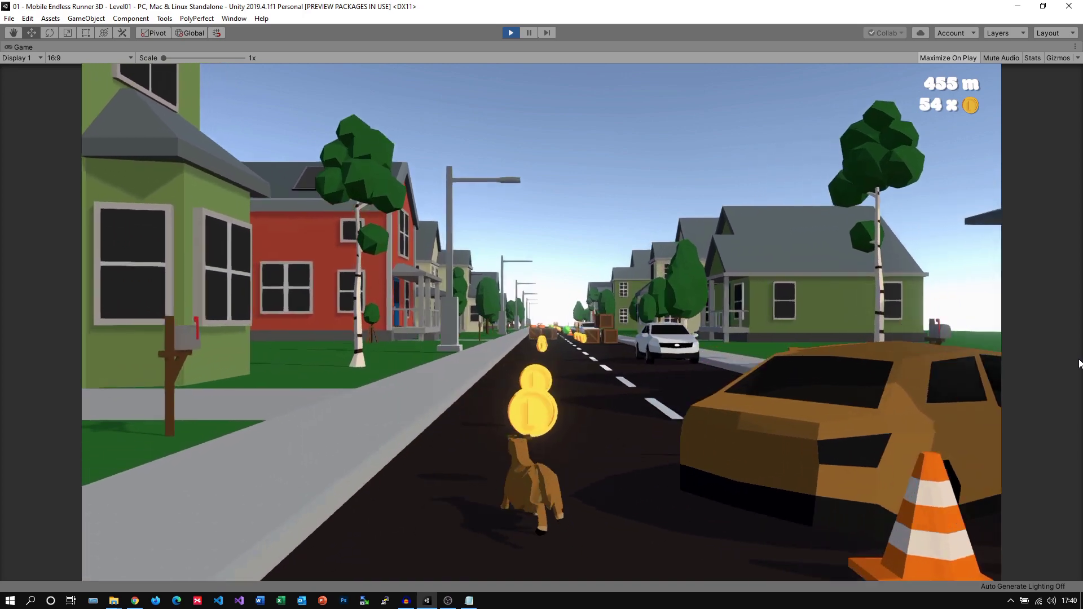
pyautogui.press('Right')
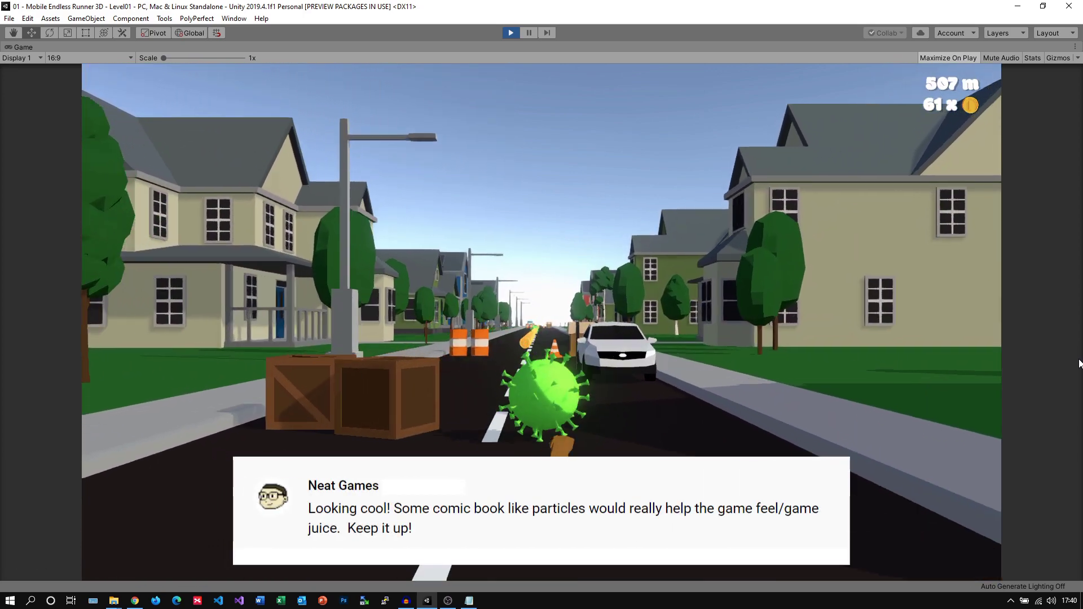
pyautogui.press('Right')
pyautogui.press('Left')
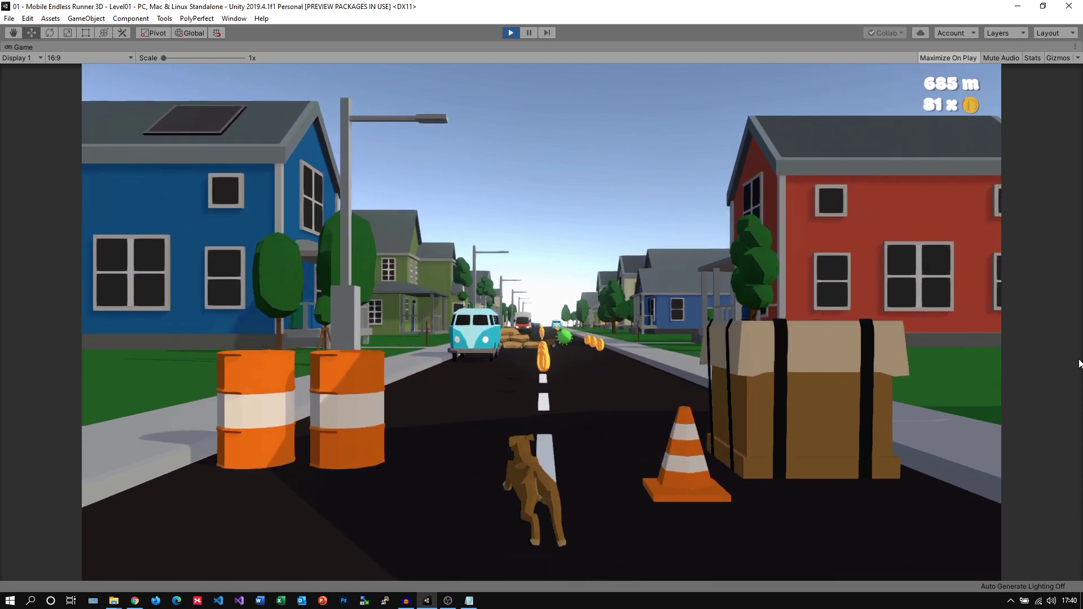
pyautogui.press('Right')
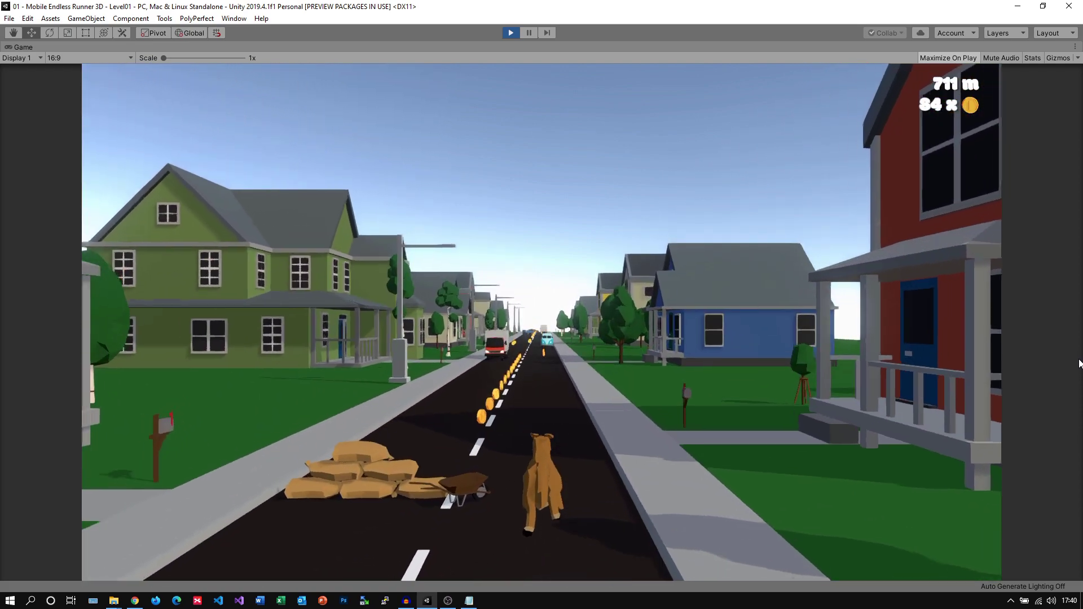
pyautogui.press('Left')
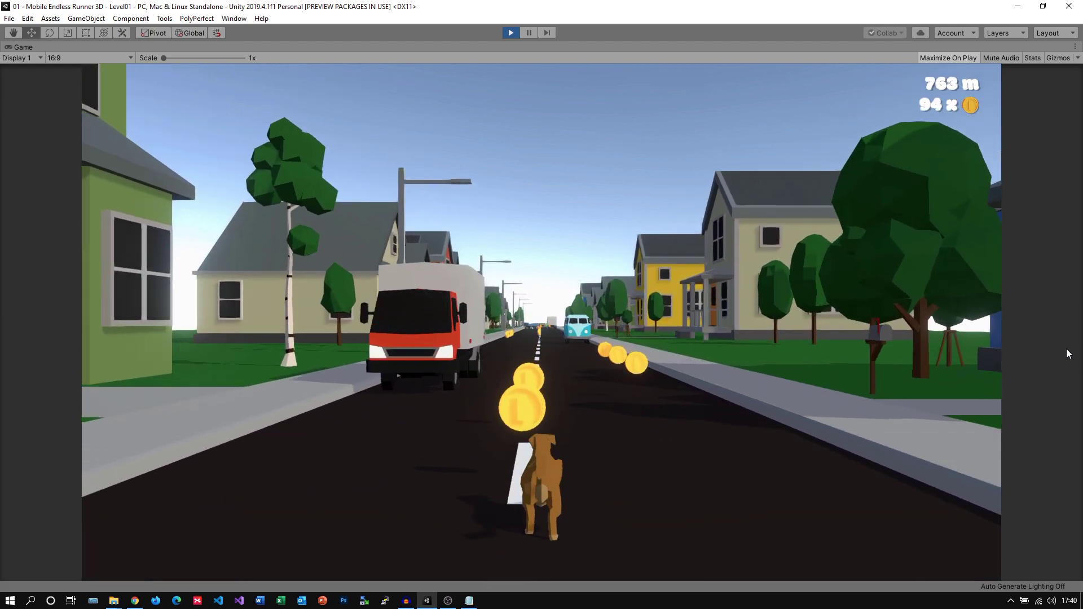
pyautogui.press('Right')
pyautogui.press('Left')
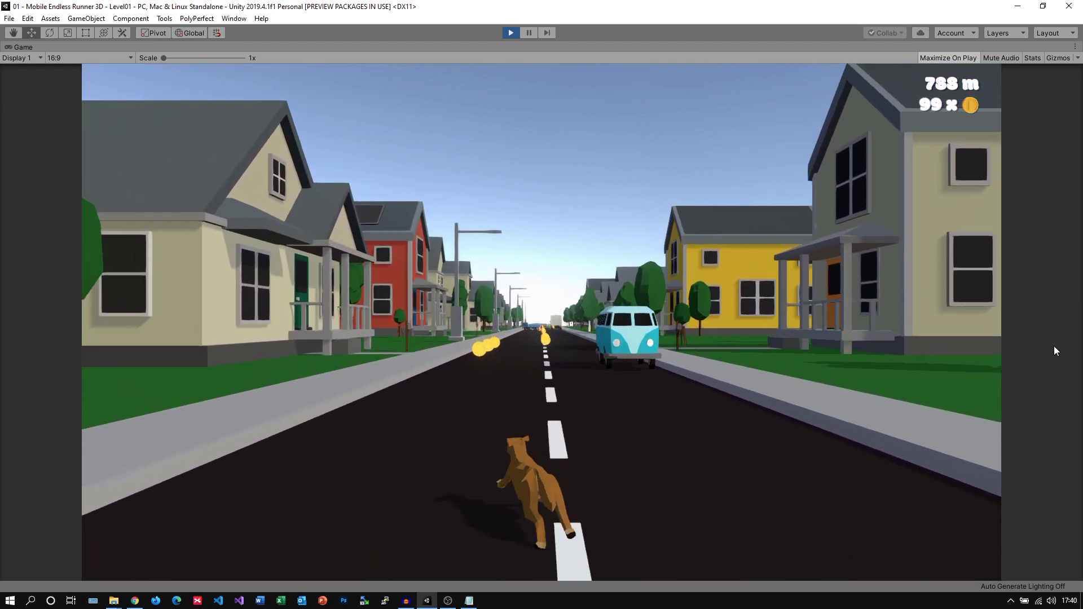
pyautogui.press('Left')
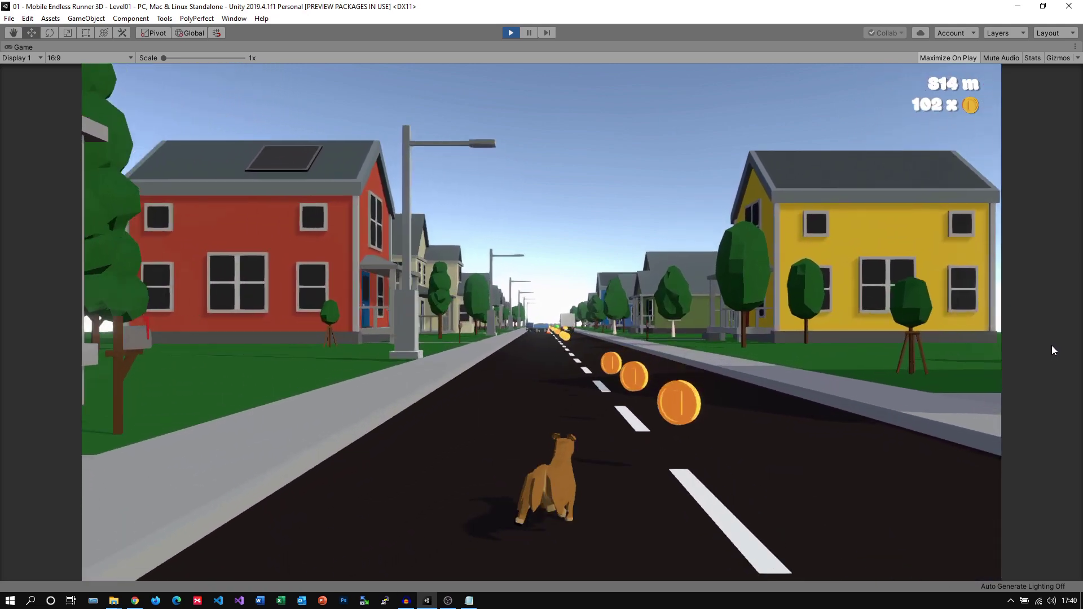
pyautogui.press('Right')
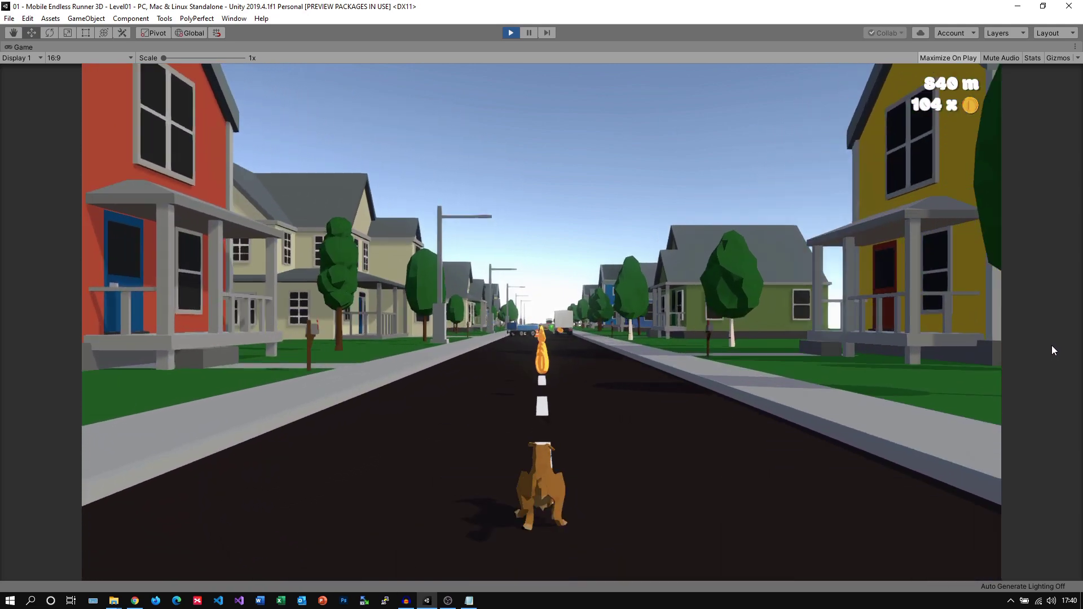
pyautogui.press('Left')
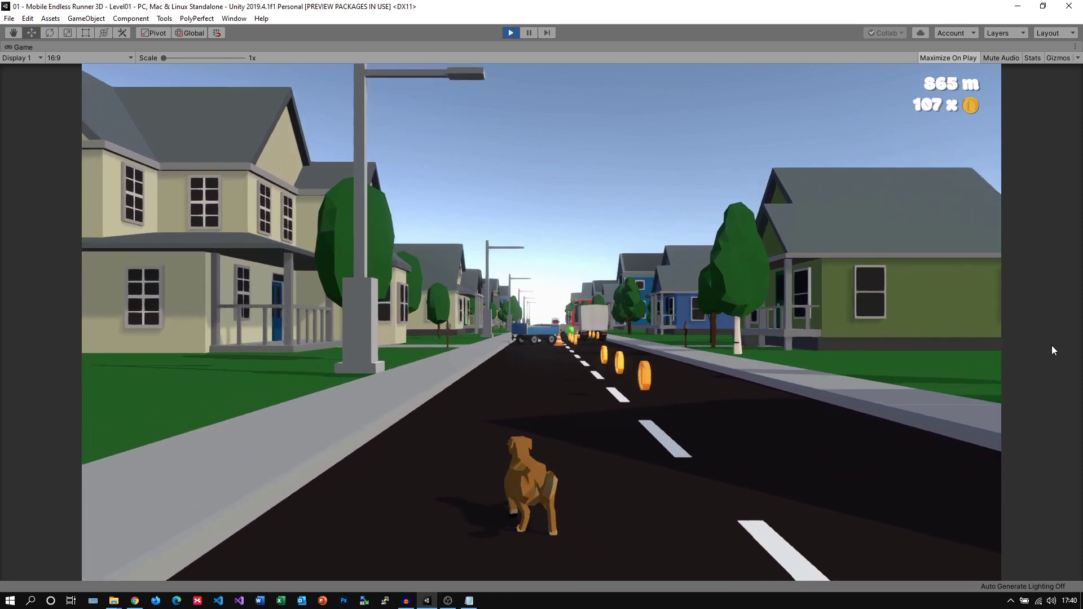
pyautogui.press('Right')
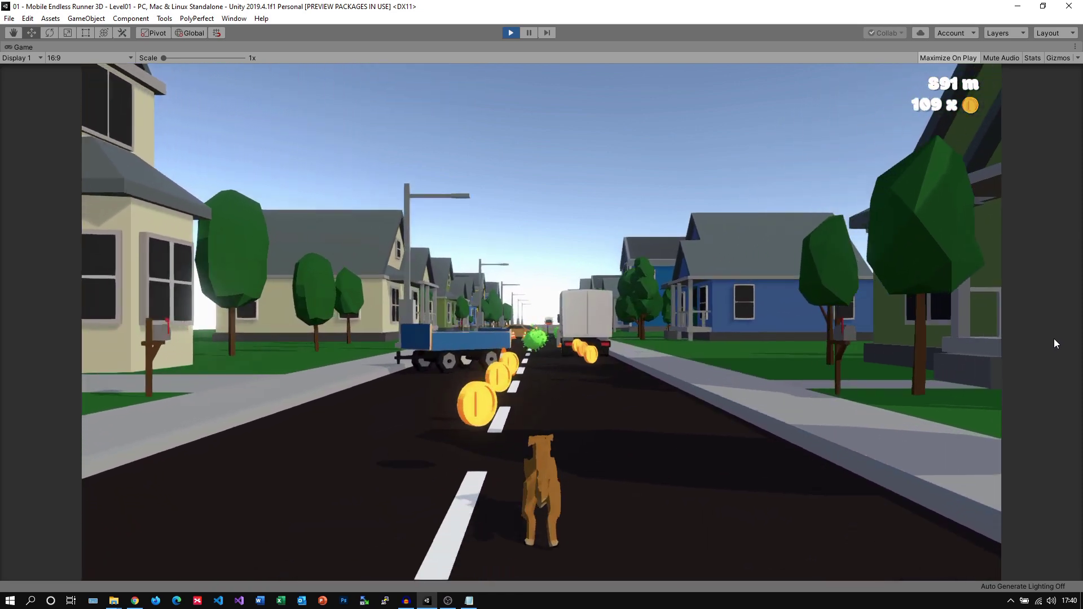
pyautogui.press('Left')
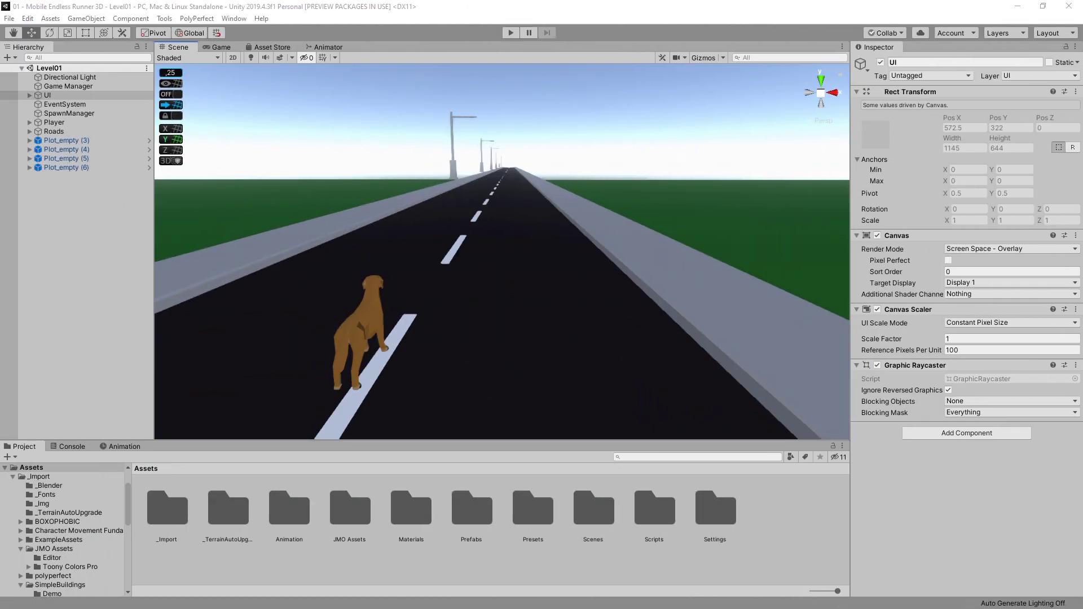
# Switch to the Kenney website in the browser, browse to the second page of game assets and open the Particle Pack
pyautogui.click(298, 112)
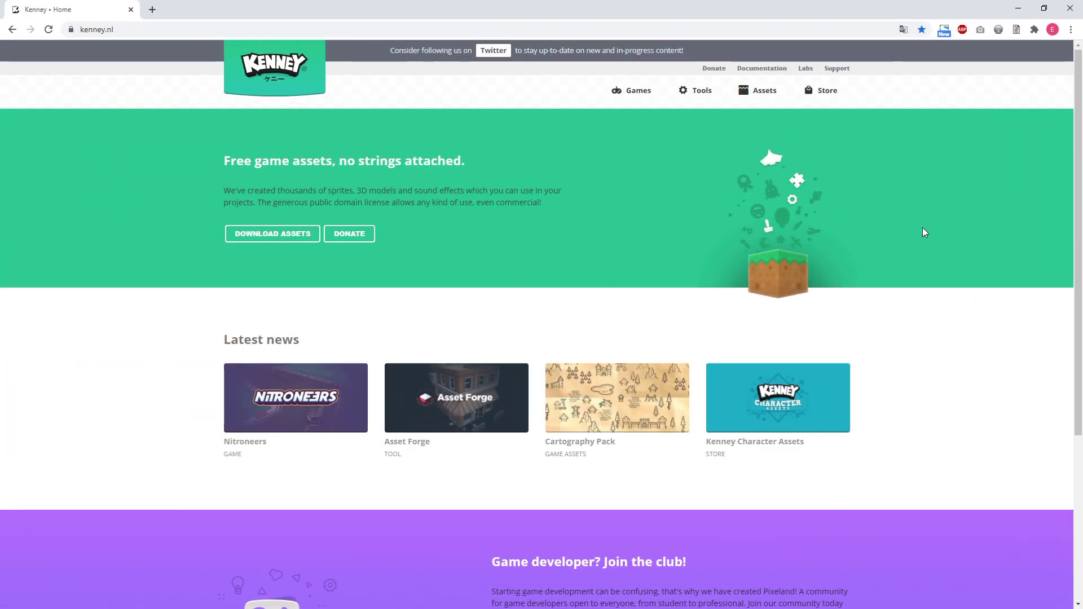
pyautogui.click(757, 93)
pyautogui.scroll(-15, 468, 395)
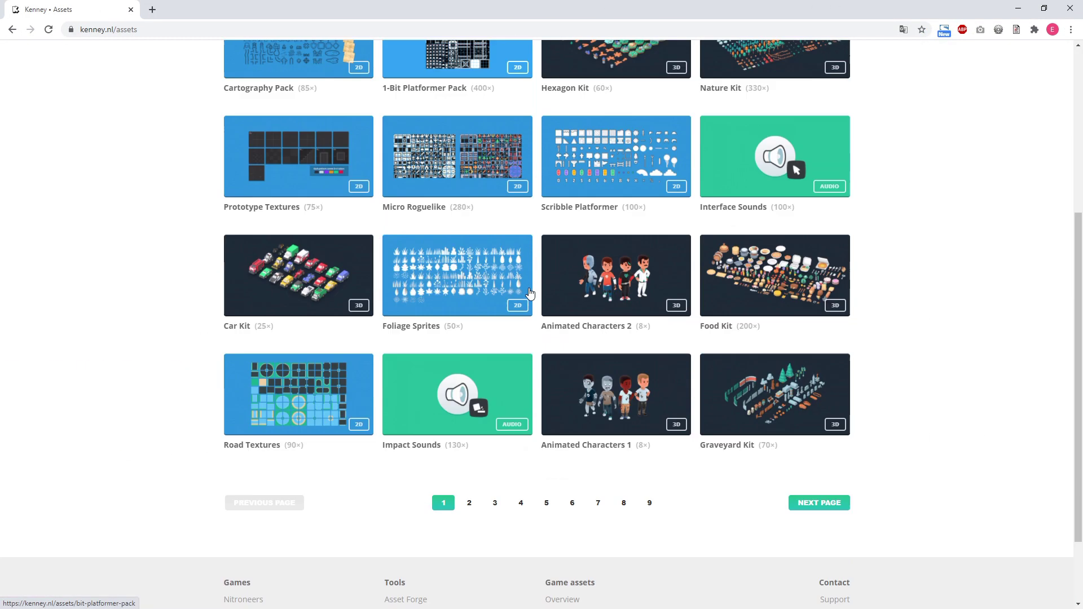
pyautogui.click(467, 438)
pyautogui.scroll(-15, 484, 361)
pyautogui.scroll(-2, 484, 361)
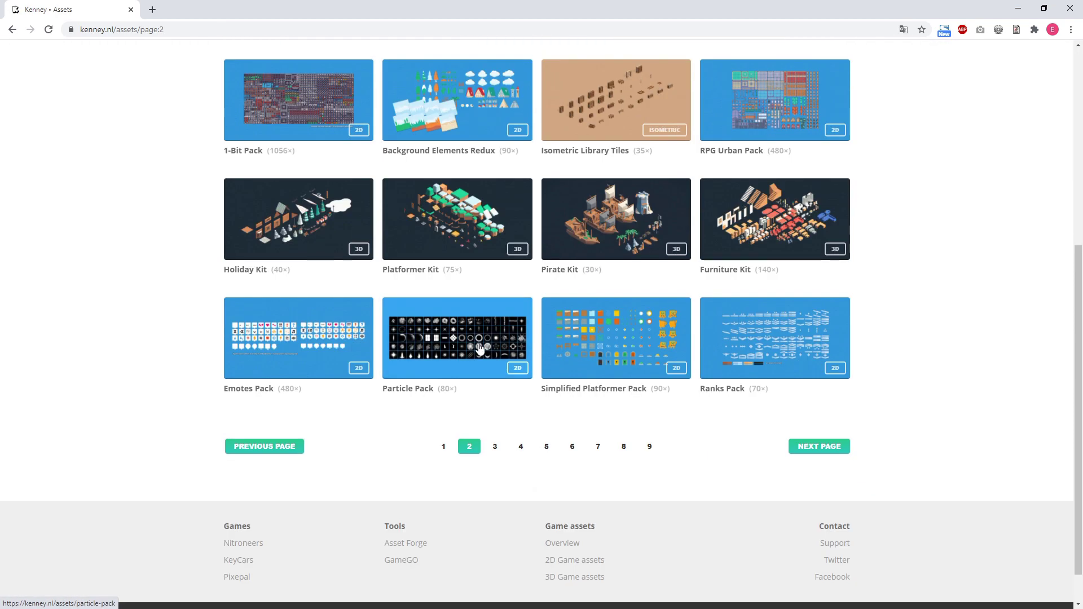
pyautogui.click(483, 352)
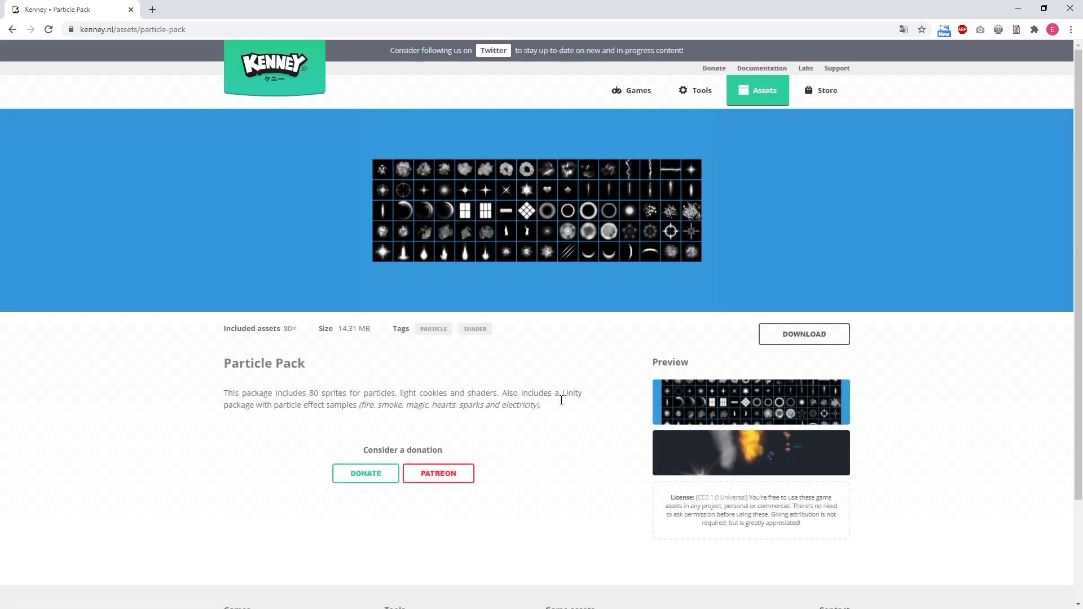
# Review the Particle Pack's license note, download the pack and dismiss the thank-you message
pyautogui.moveTo(821, 533); pyautogui.dragTo(686, 496)
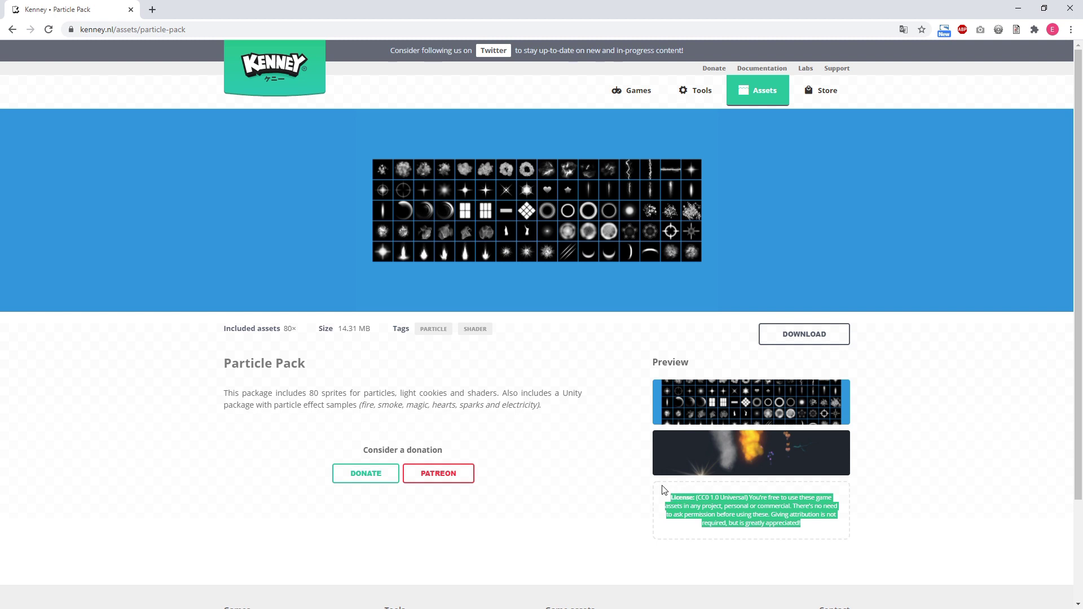
pyautogui.click(664, 489)
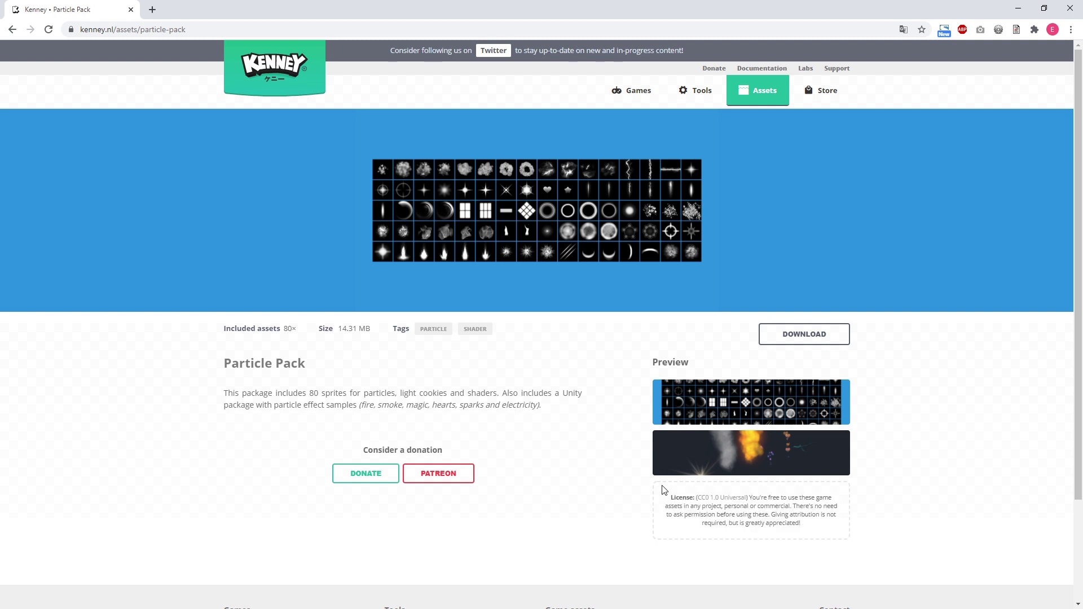
pyautogui.click(773, 335)
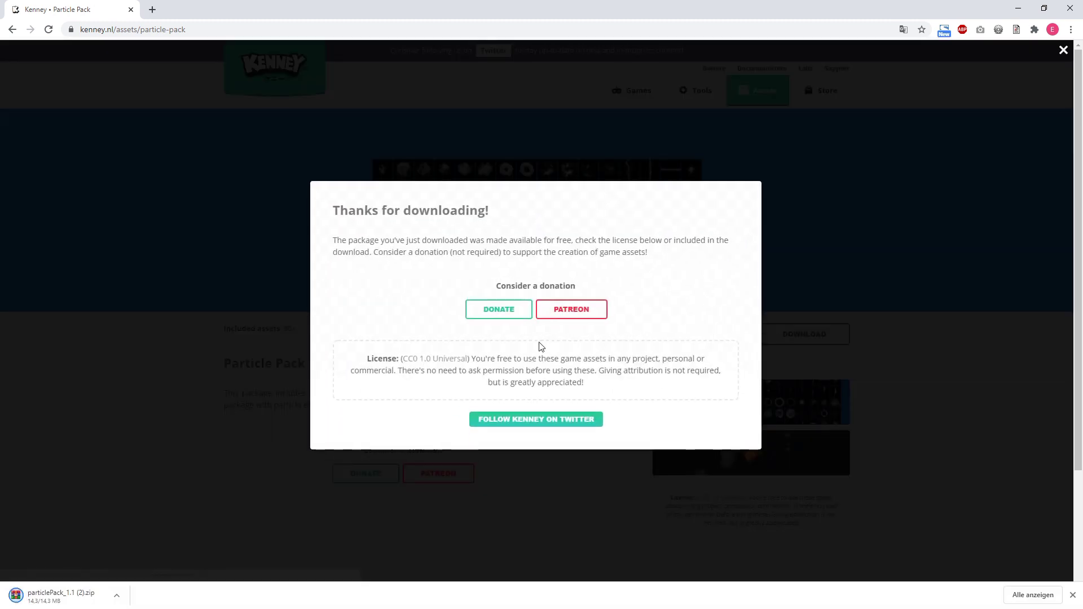
pyautogui.click(248, 277)
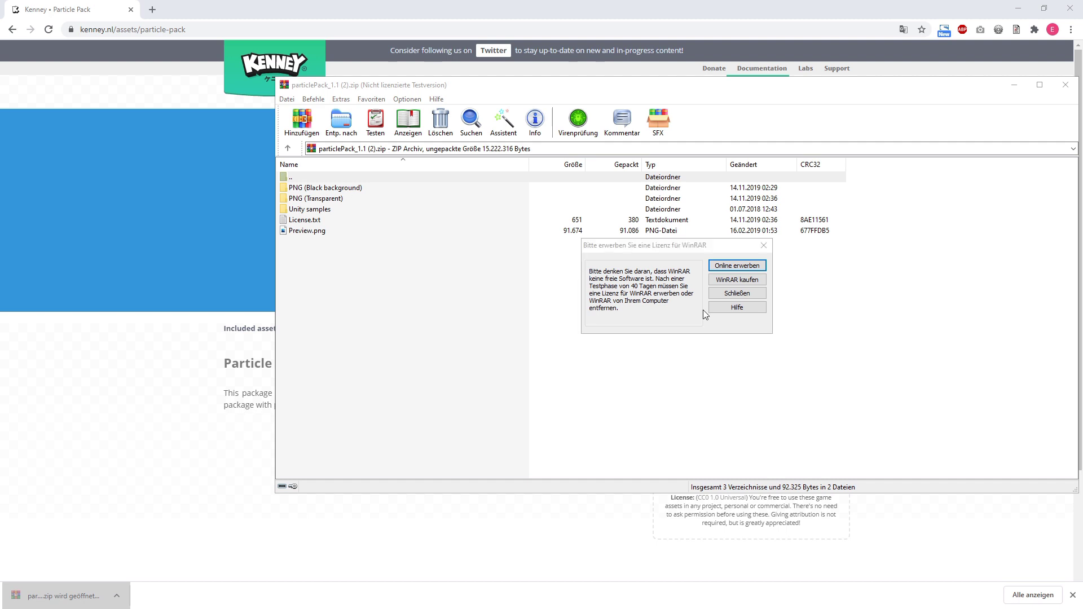
# Extract the PNG (Black background) folder from the downloaded particle pack archive and close the archive
pyautogui.click(732, 295)
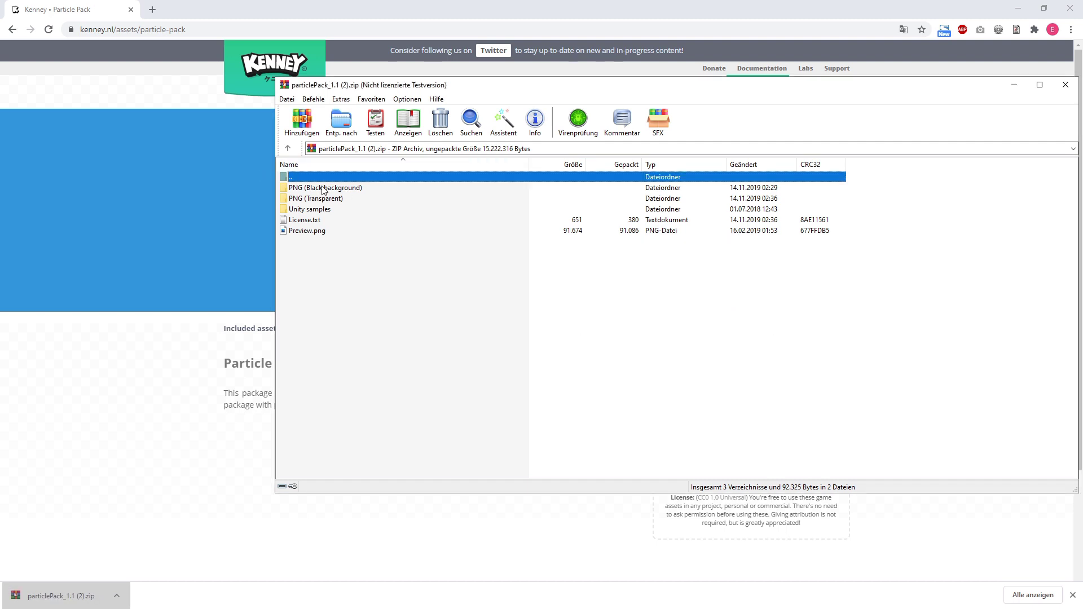
pyautogui.moveTo(324, 190); pyautogui.dragTo(110, 220)
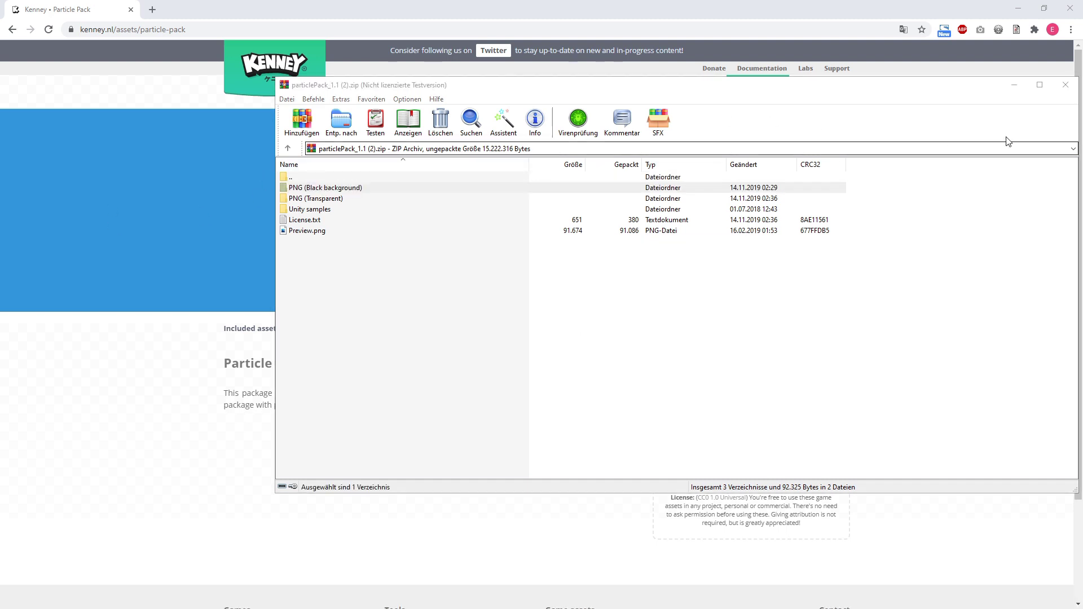
pyautogui.click(1065, 82)
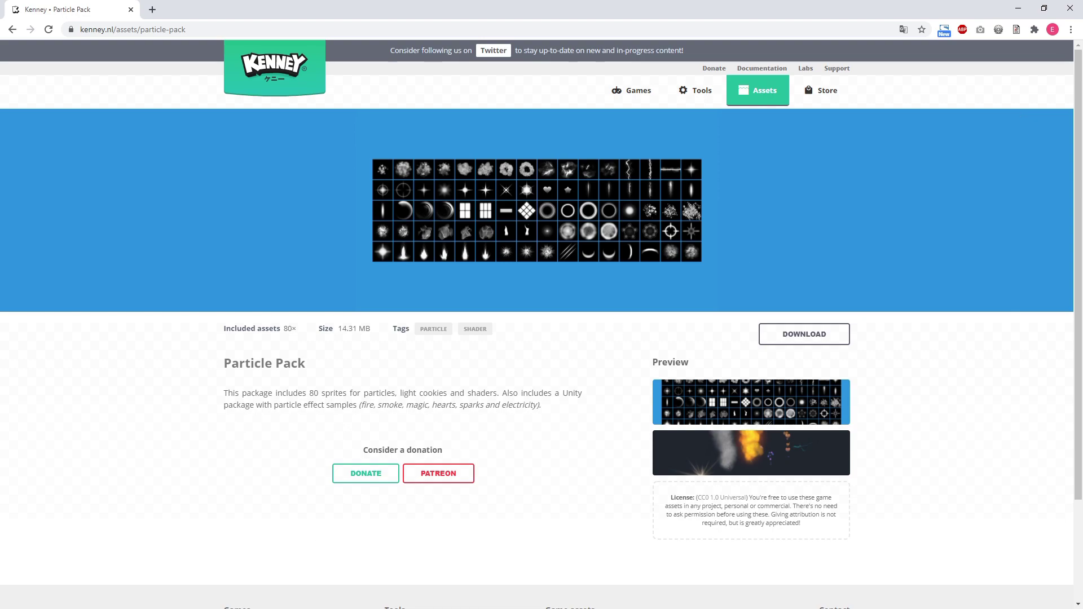
# Switch back to Unity, create a folder named Kenney inside the project's _Import folder and open it
pyautogui.hotkey('alt', 'Tab')
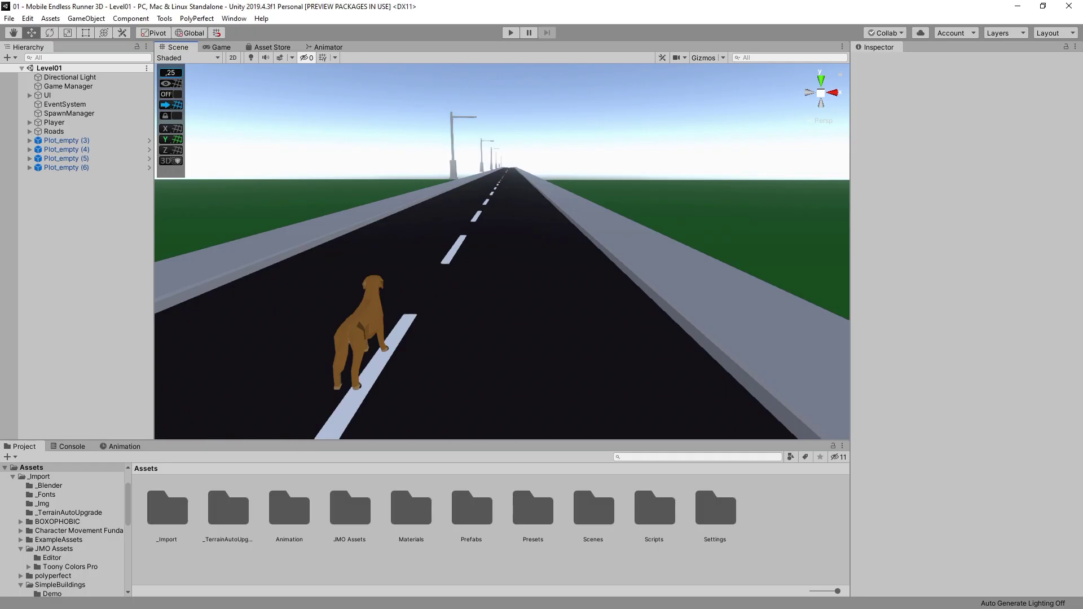
pyautogui.doubleClick(180, 514)
pyautogui.rightClick(597, 572)
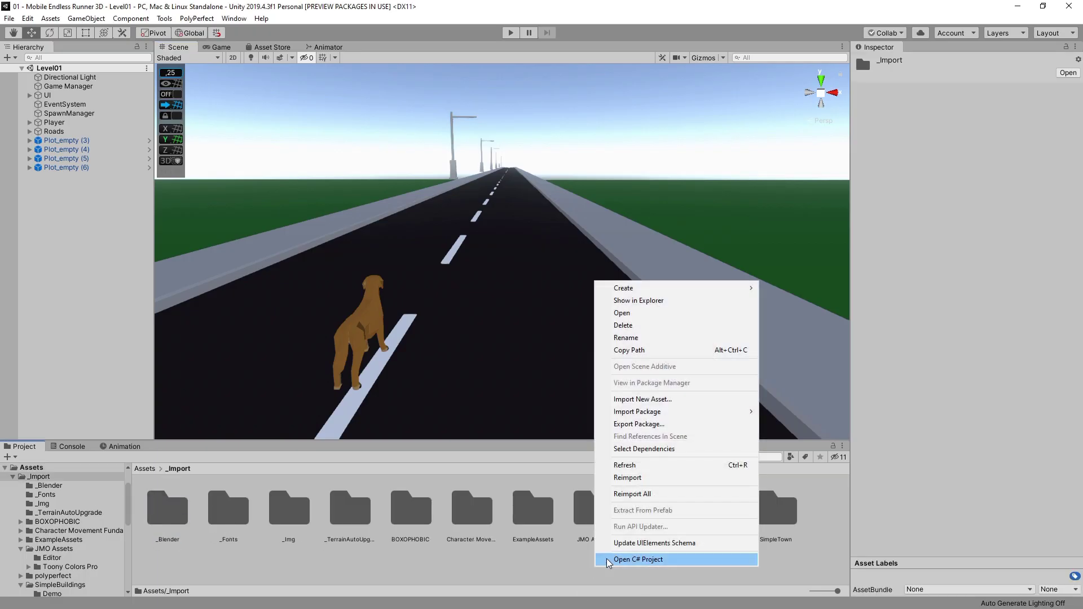
pyautogui.moveTo(617, 286)
pyautogui.click(795, 79)
pyautogui.write('Kenney')
pyautogui.press('Return')
pyautogui.press('Return')
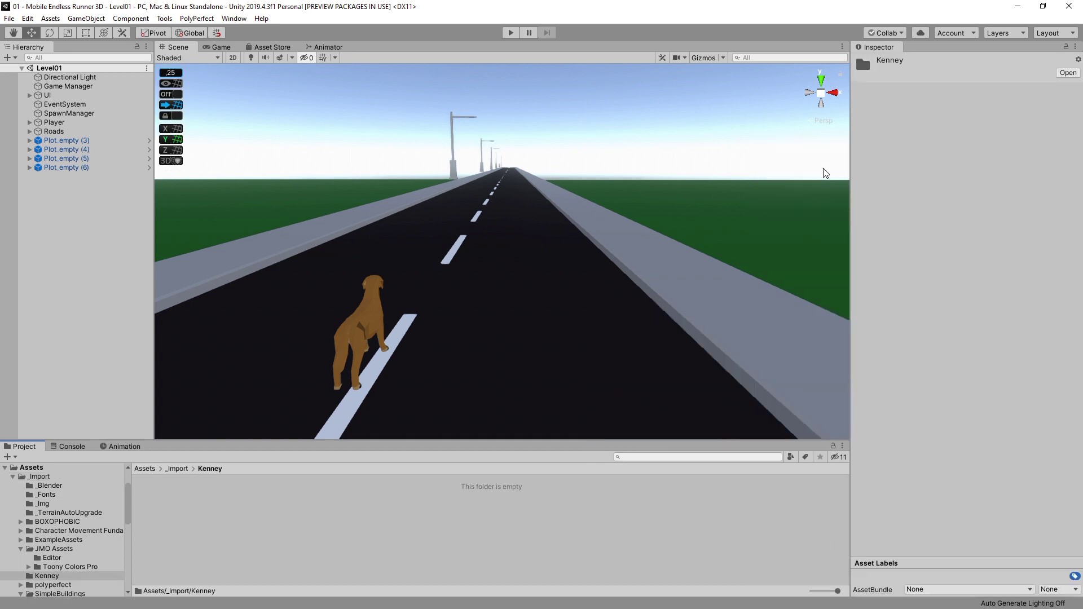
# Create a subfolder named Basic Particles inside the Kenney folder and open it
pyautogui.rightClick(470, 560)
pyautogui.moveTo(496, 269)
pyautogui.click(691, 162)
pyautogui.write('Basic Part')
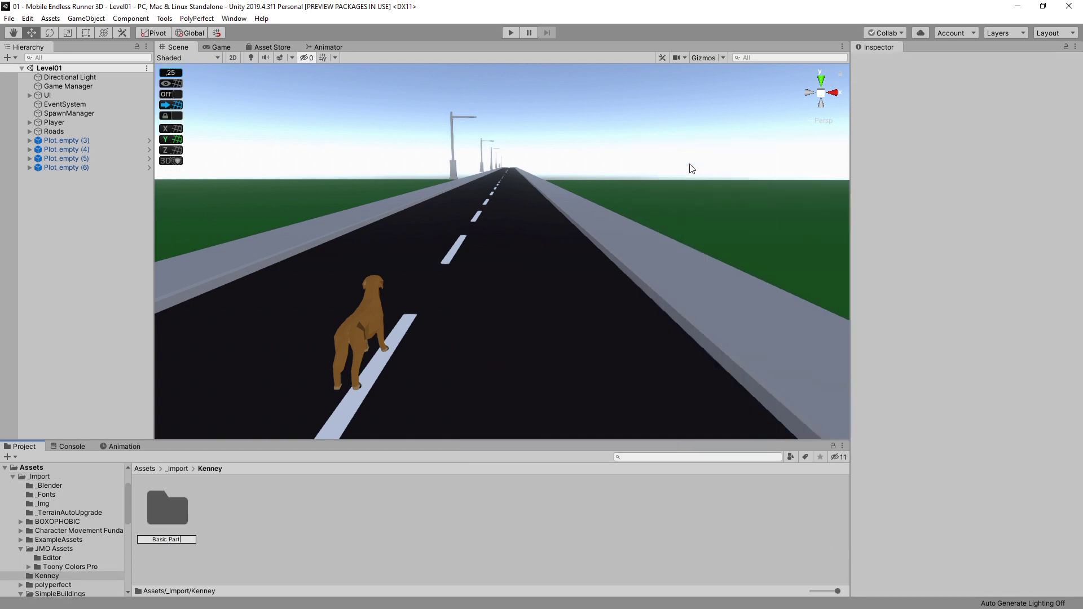
pyautogui.write('icles')
pyautogui.press('Return')
pyautogui.press('Return')
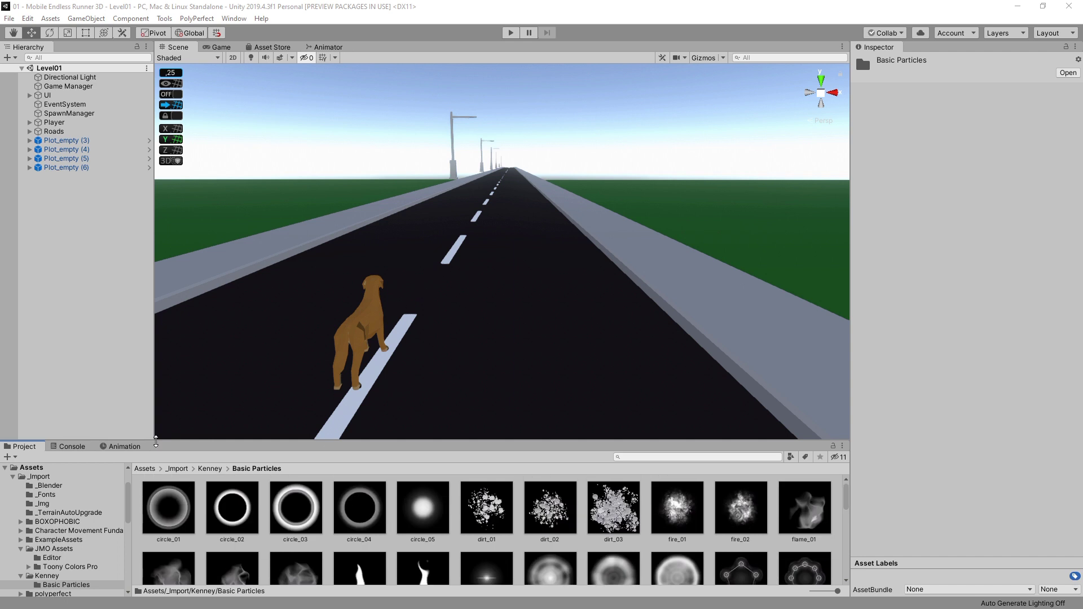
# Return the project browser to the Assets folder and add a Particle System as a child of the Player's ModelRoot
pyautogui.click(144, 468)
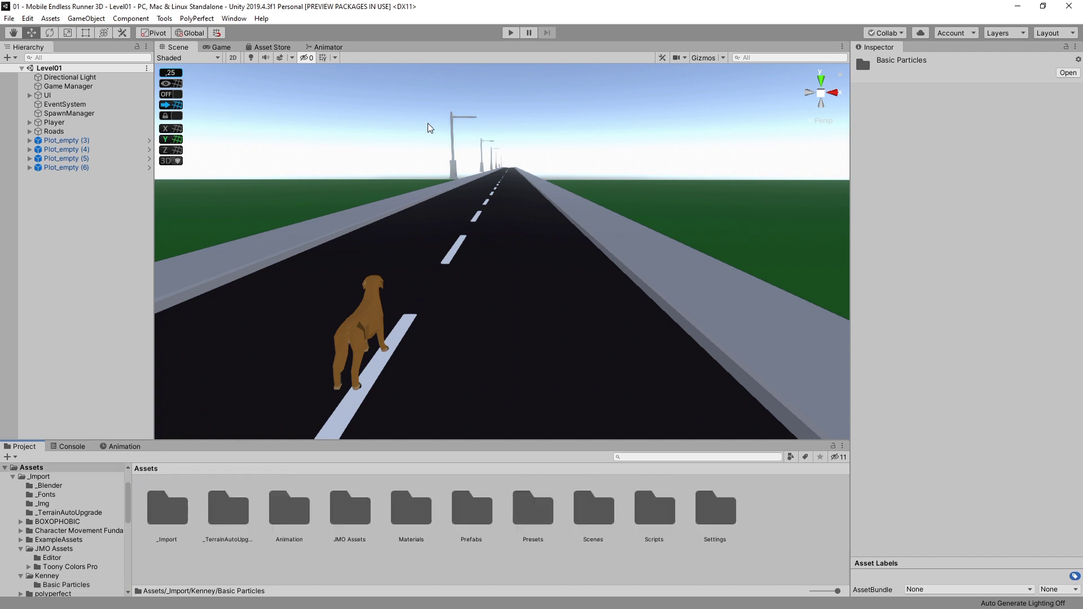
pyautogui.click(47, 95)
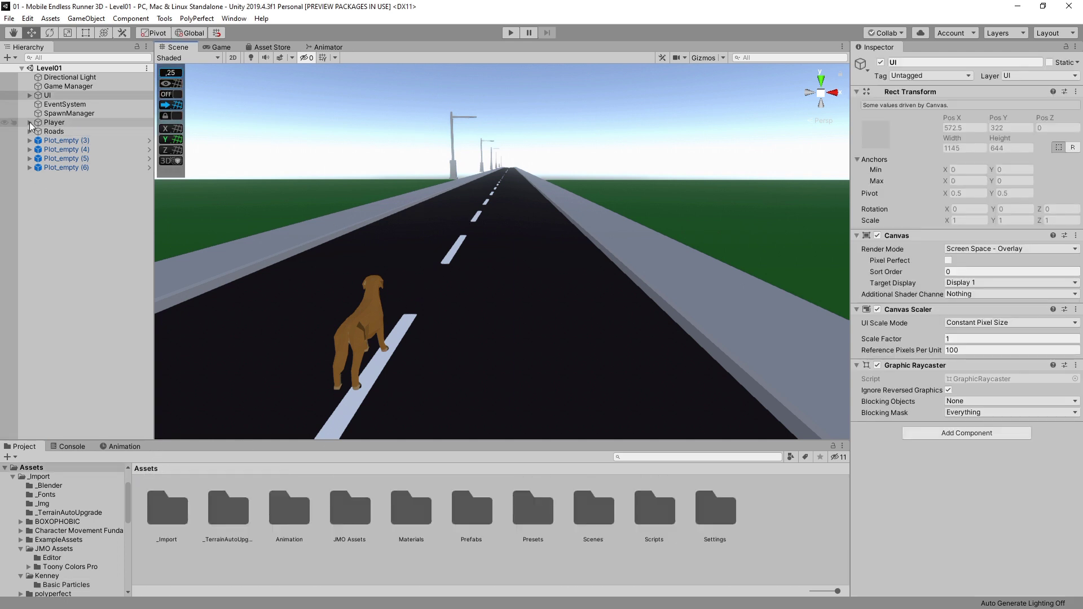
pyautogui.click(30, 122)
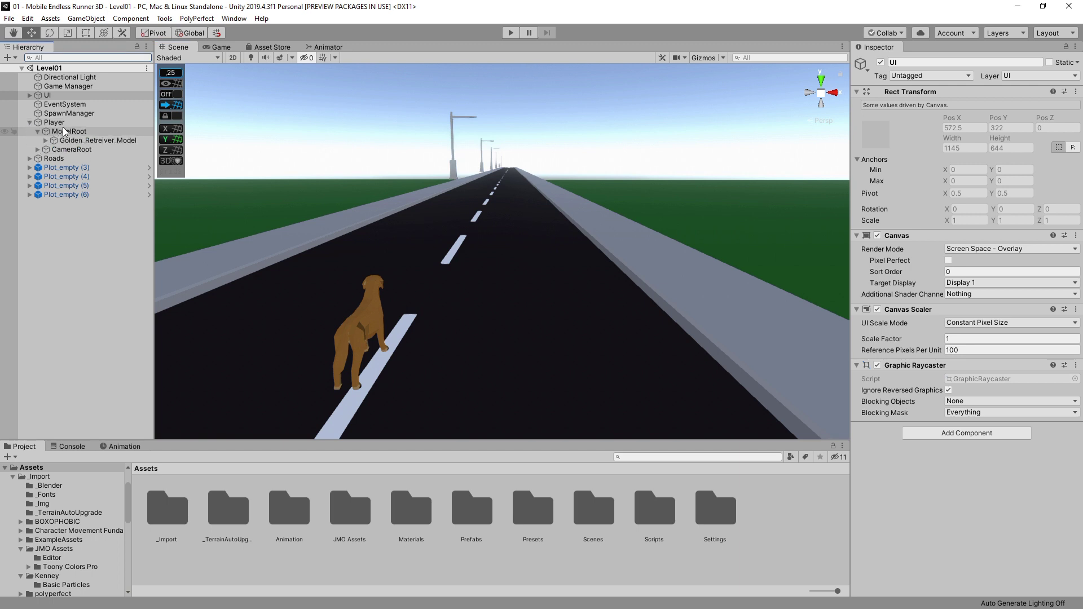
pyautogui.click(67, 133)
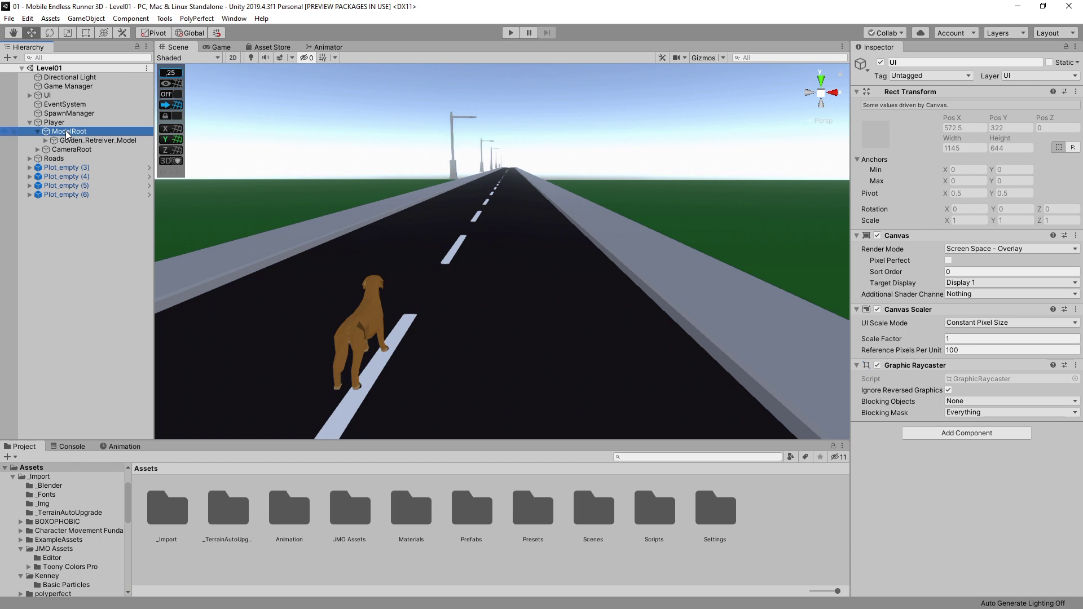
pyautogui.rightClick(67, 133)
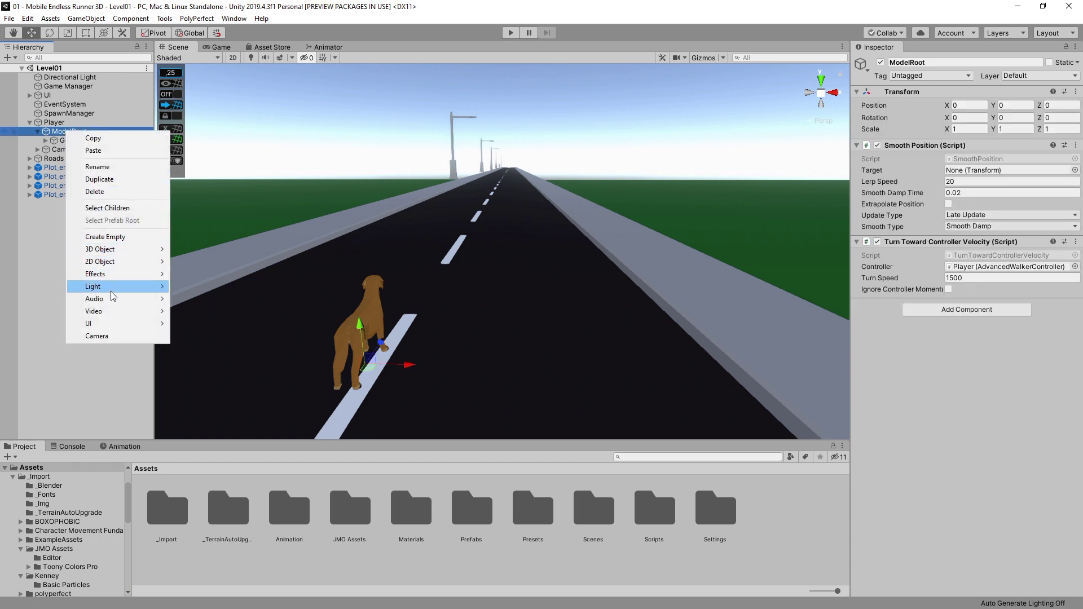
pyautogui.moveTo(116, 275)
pyautogui.click(235, 276)
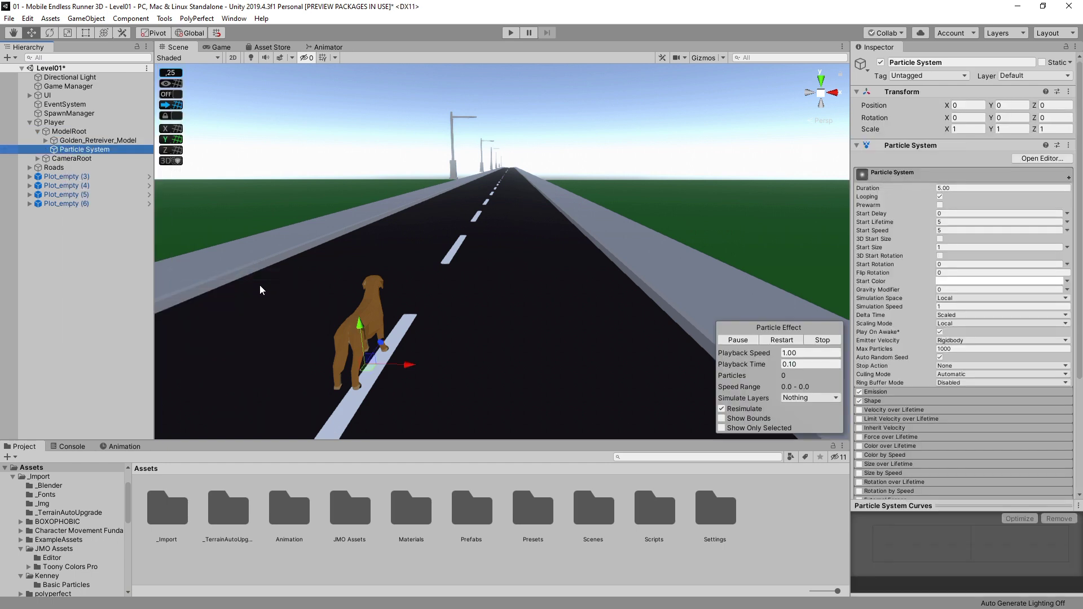
# Set the new particle system's duration to 1, start lifetime to 1 and start speed to 3
pyautogui.keyDown('alt'); pyautogui.moveTo(458, 311); pyautogui.dragTo(264, 271); pyautogui.keyUp('alt')
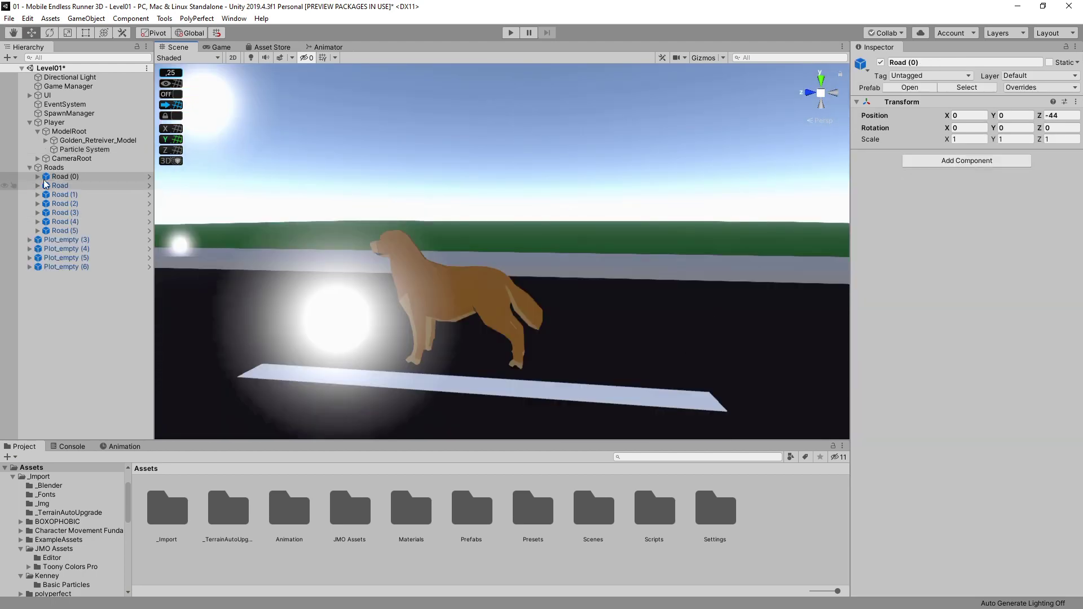
pyautogui.click(85, 149)
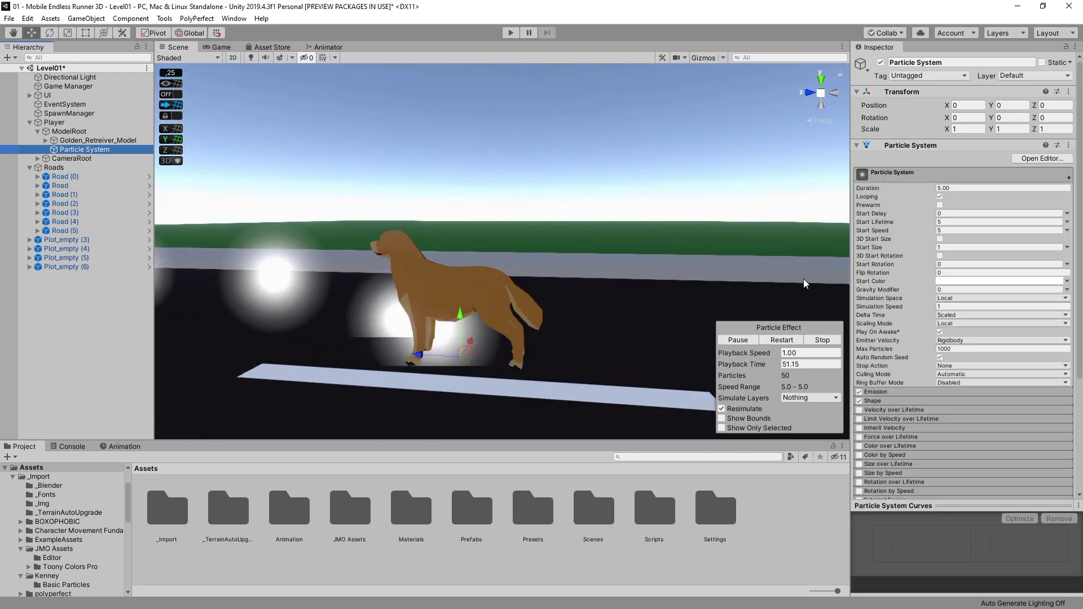
pyautogui.click(868, 190)
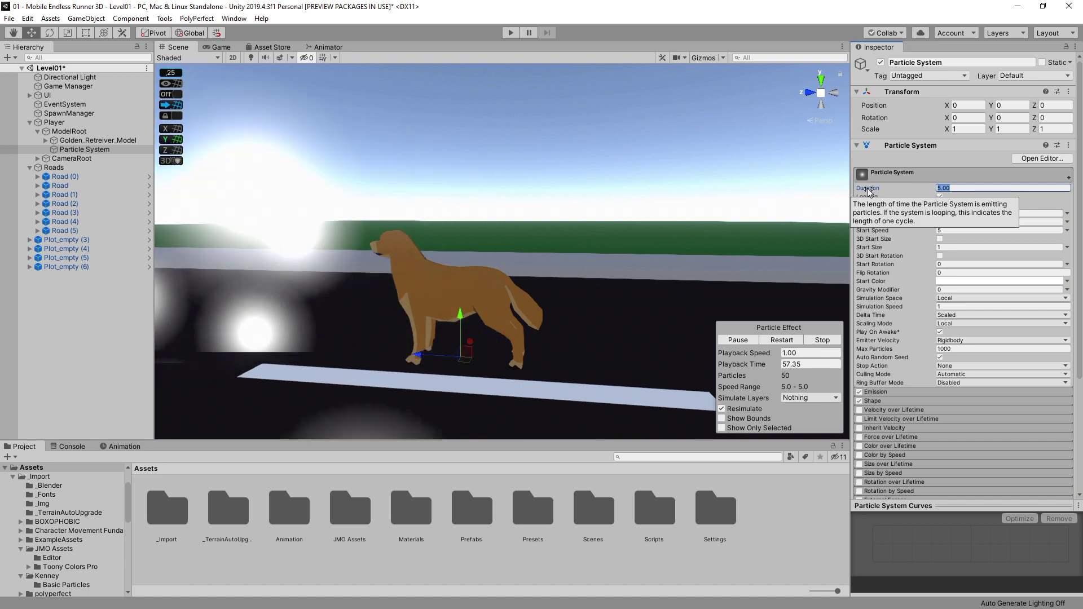
pyautogui.write('1')
pyautogui.press('Return')
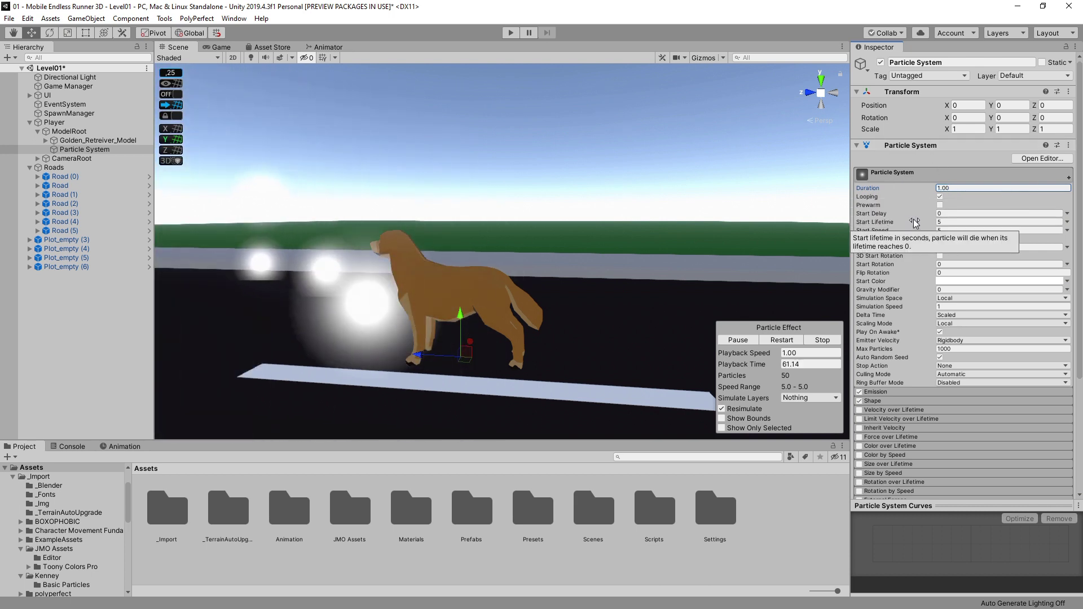
pyautogui.click(955, 223)
pyautogui.write('1')
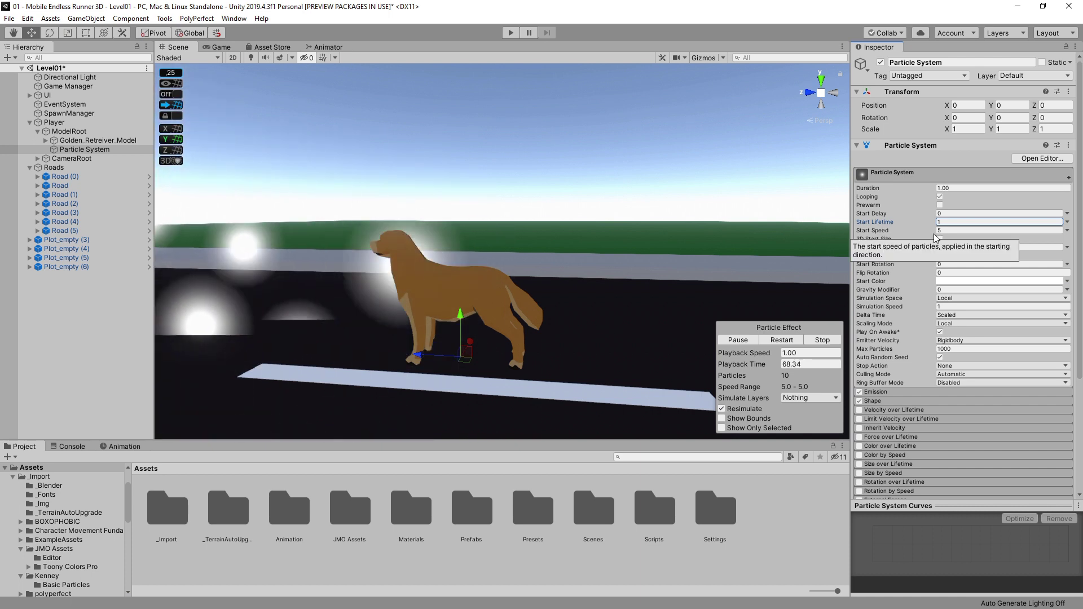
pyautogui.click(977, 231)
pyautogui.write('4')
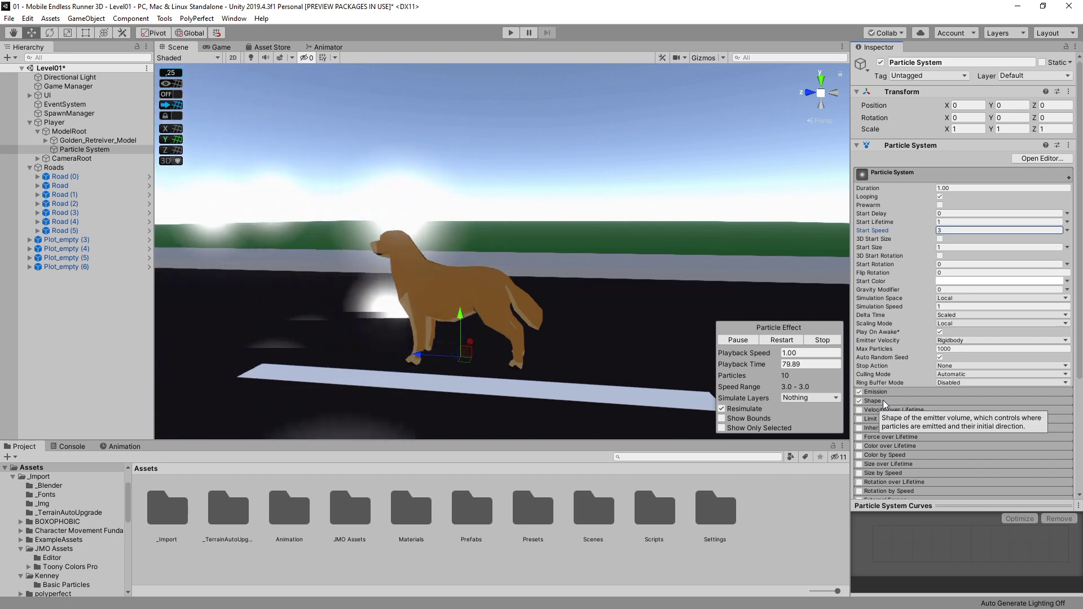
# Set the X rotation of the particle system's emission shape to -90
pyautogui.click(882, 400)
pyautogui.scroll(-6, 906, 391)
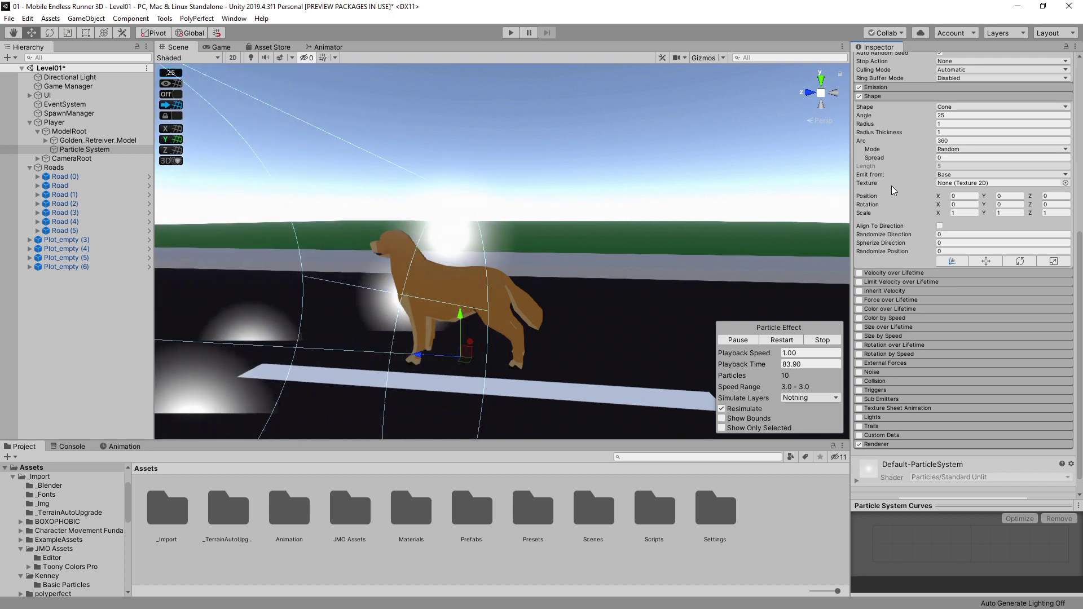
pyautogui.scroll(2, 877, 200)
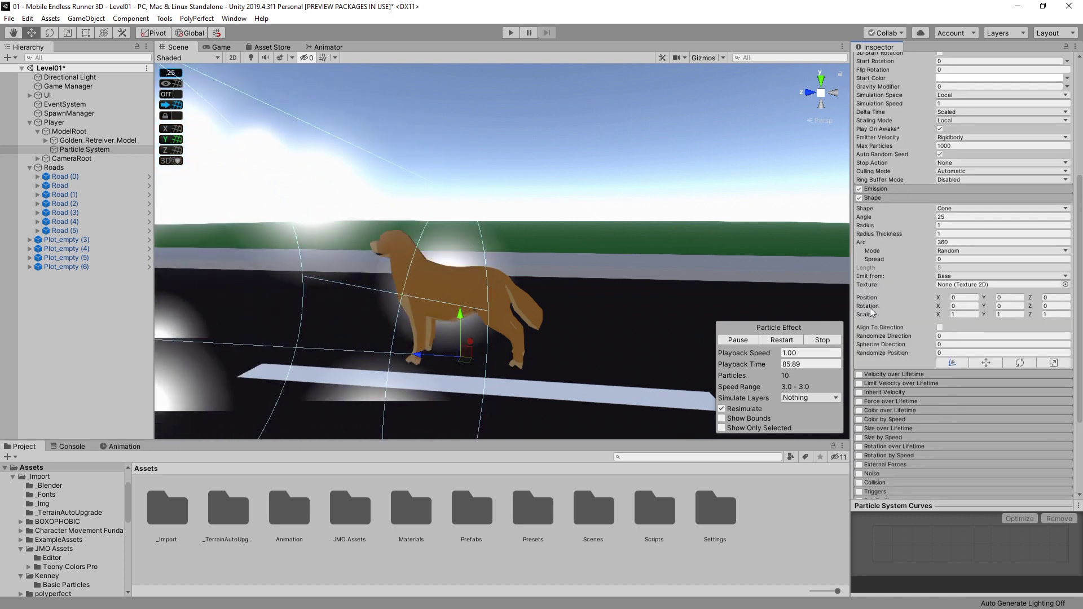
pyautogui.click(869, 308)
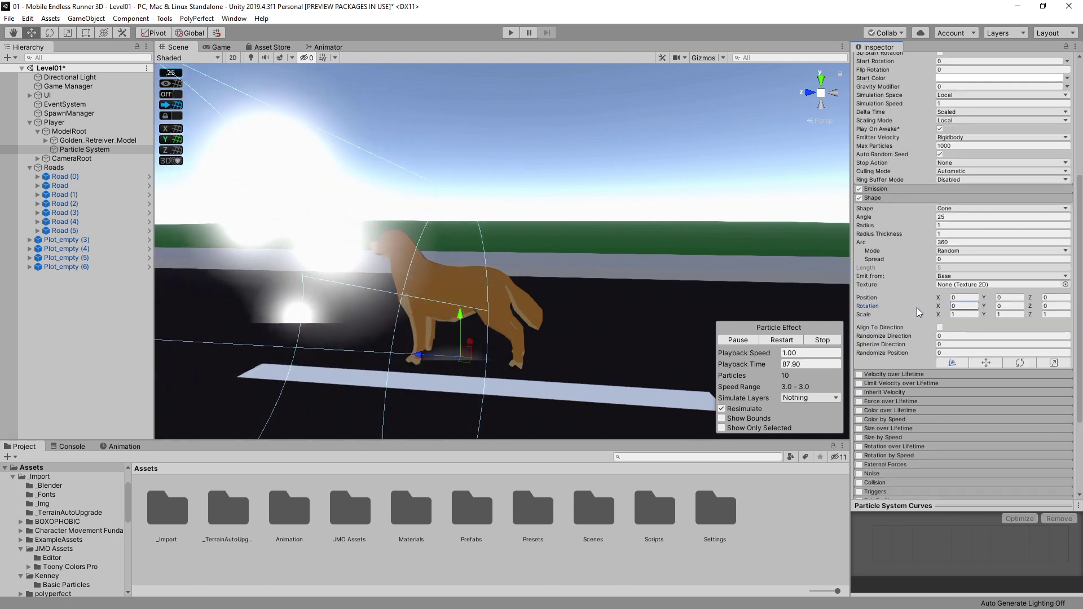
pyautogui.moveTo(936, 309); pyautogui.dragTo(907, 307)
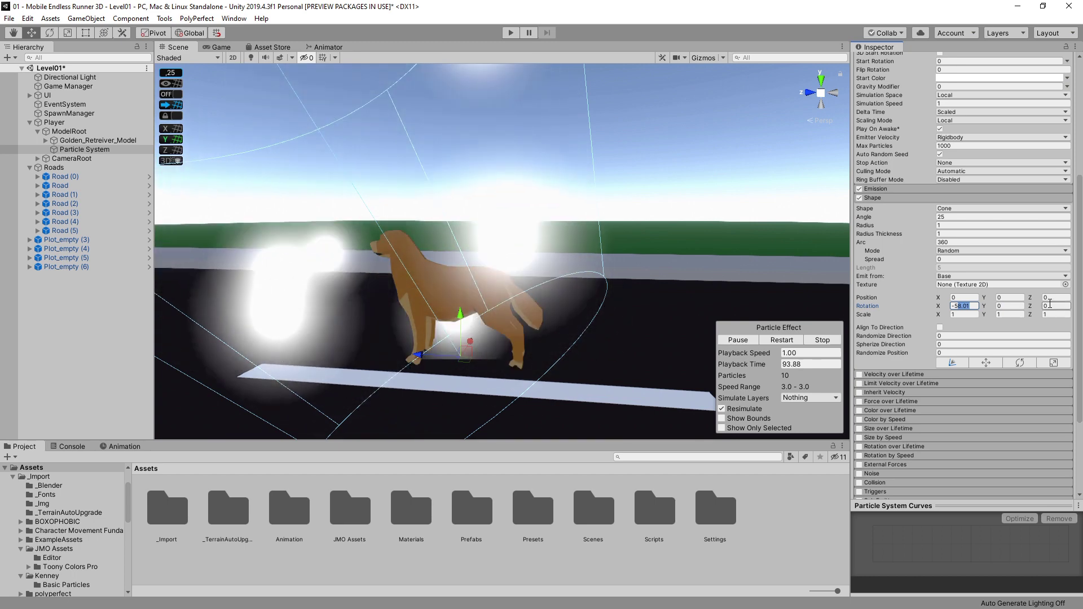
pyautogui.write('-90')
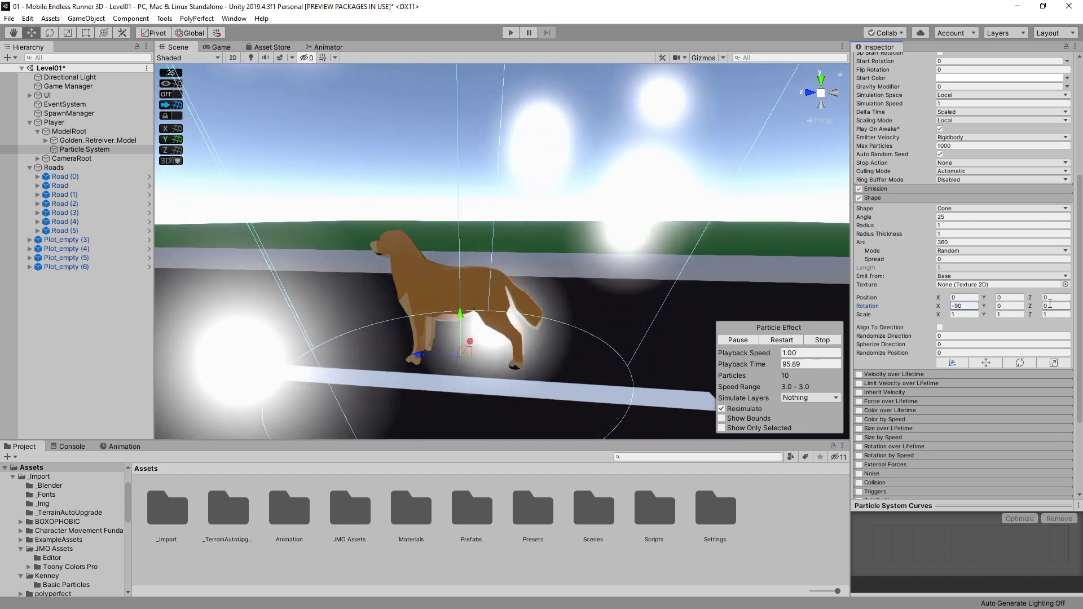
# Set the emission cone's radius to 0.25 and its angle to 5
pyautogui.click(934, 225)
pyautogui.write('0.27')
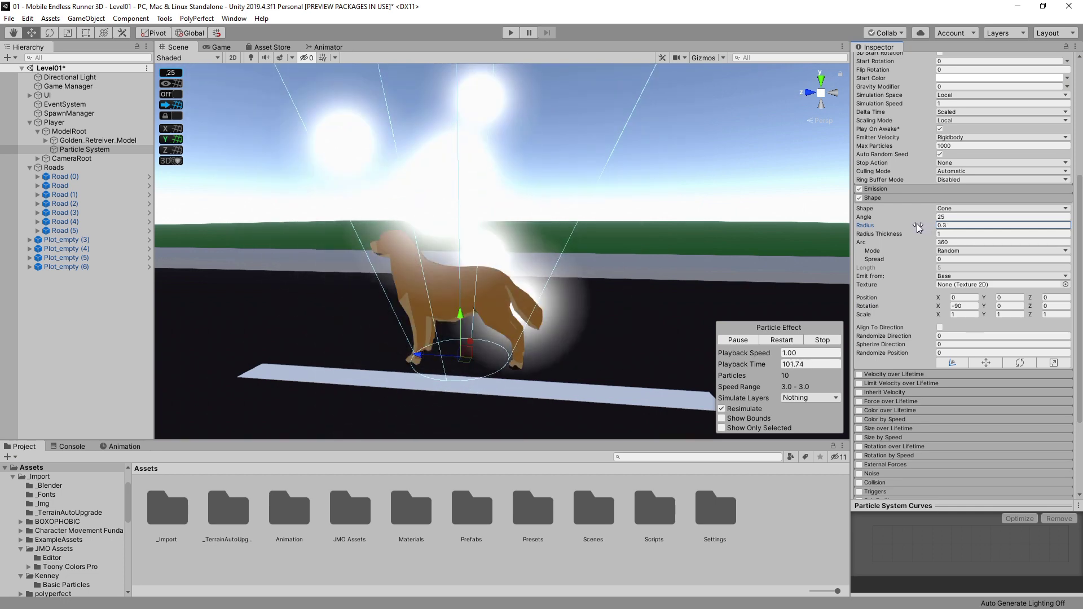
pyautogui.press('BackSpace')
pyautogui.write('5')
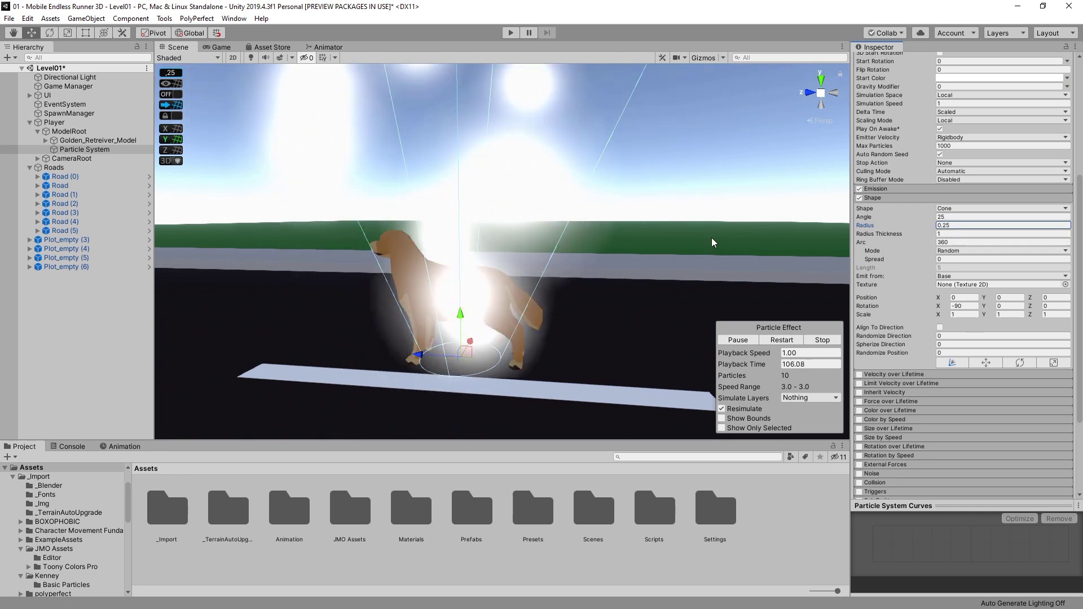
pyautogui.moveTo(865, 217); pyautogui.dragTo(552, 282)
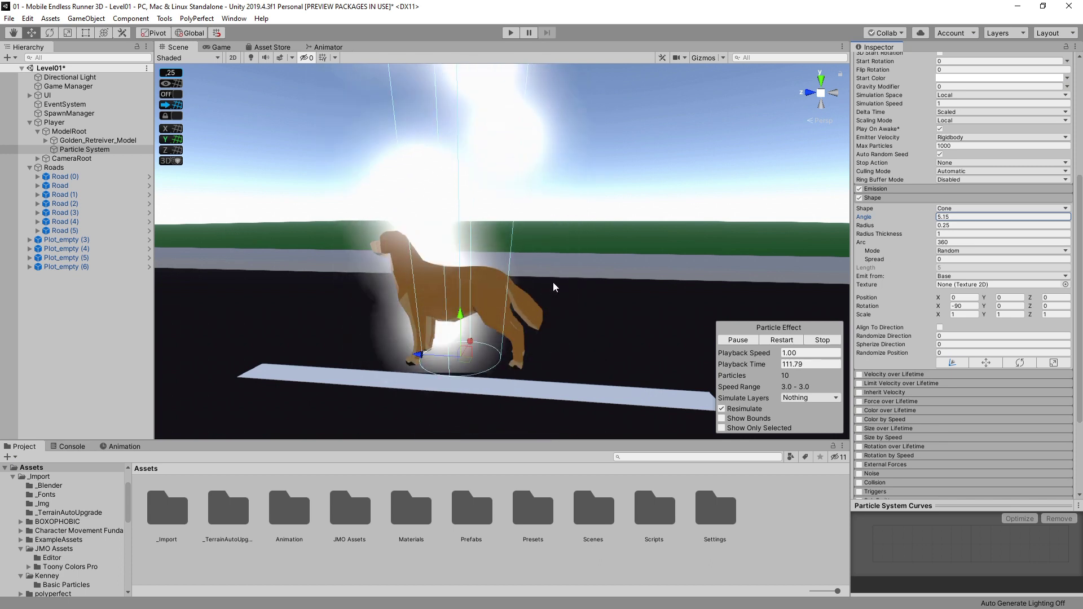
pyautogui.write('5')
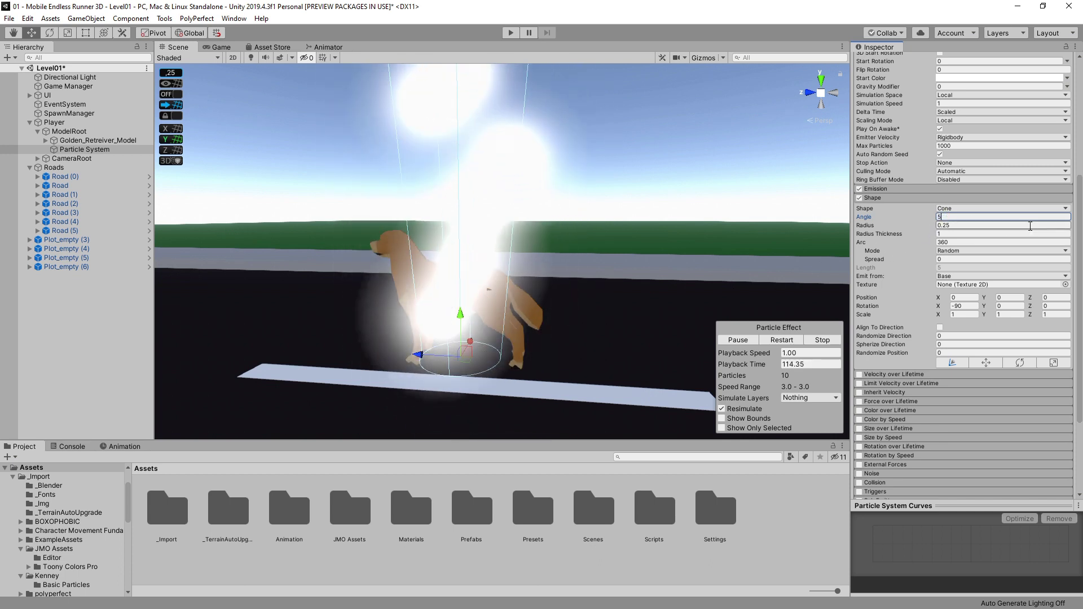
# Make the particles' start size random between two constants, 0 and 0.075
pyautogui.scroll(5, 902, 271)
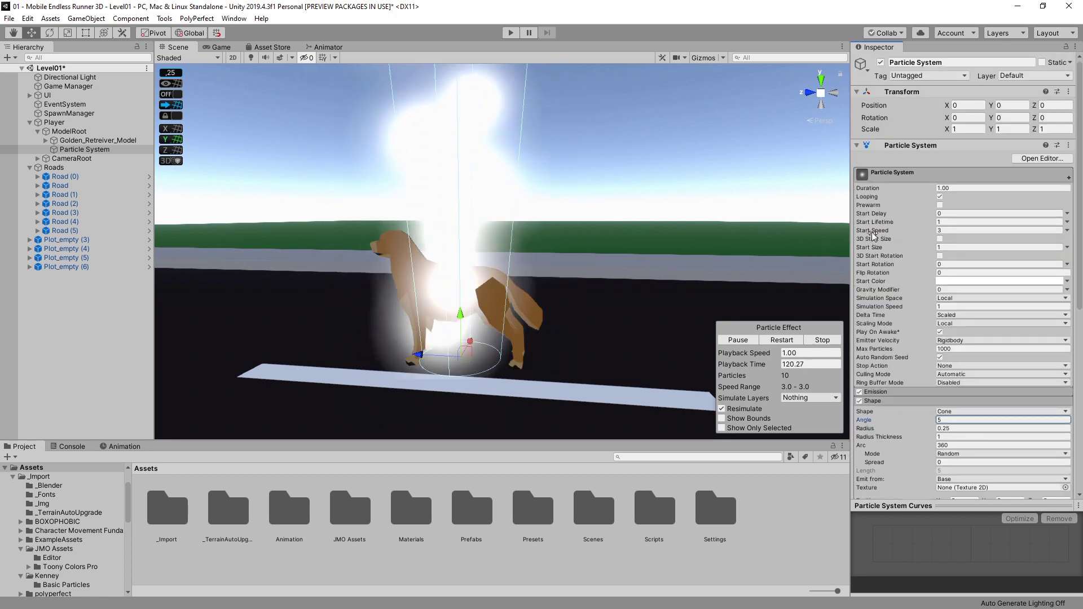
pyautogui.moveTo(873, 249)
pyautogui.mouseDown()
pyautogui.moveTo(857, 249)
pyautogui.moveTo(890, 249)
pyautogui.mouseUp()
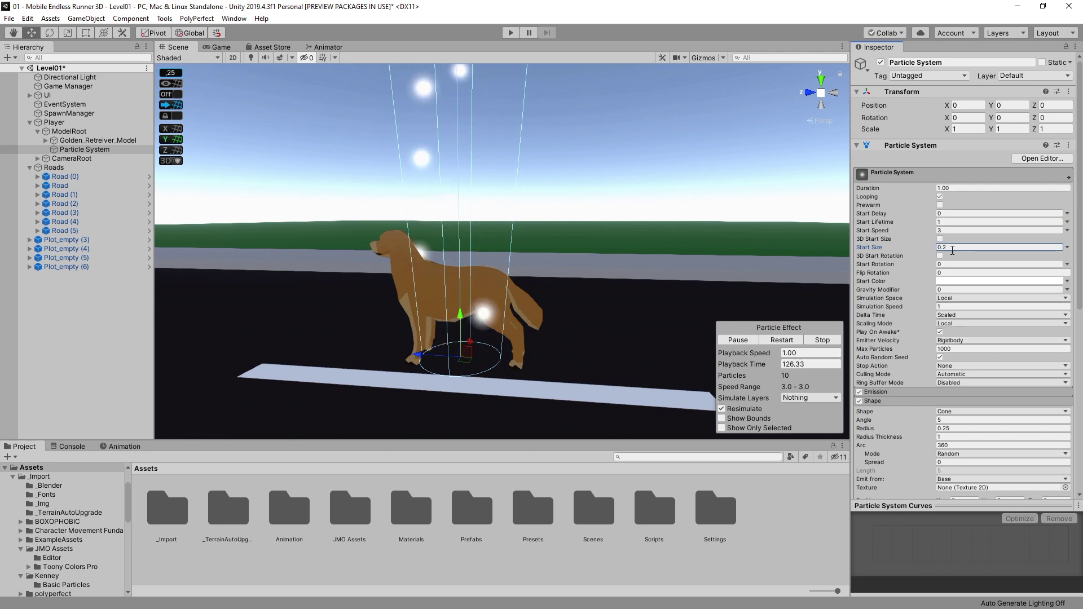
pyautogui.write('0.0')
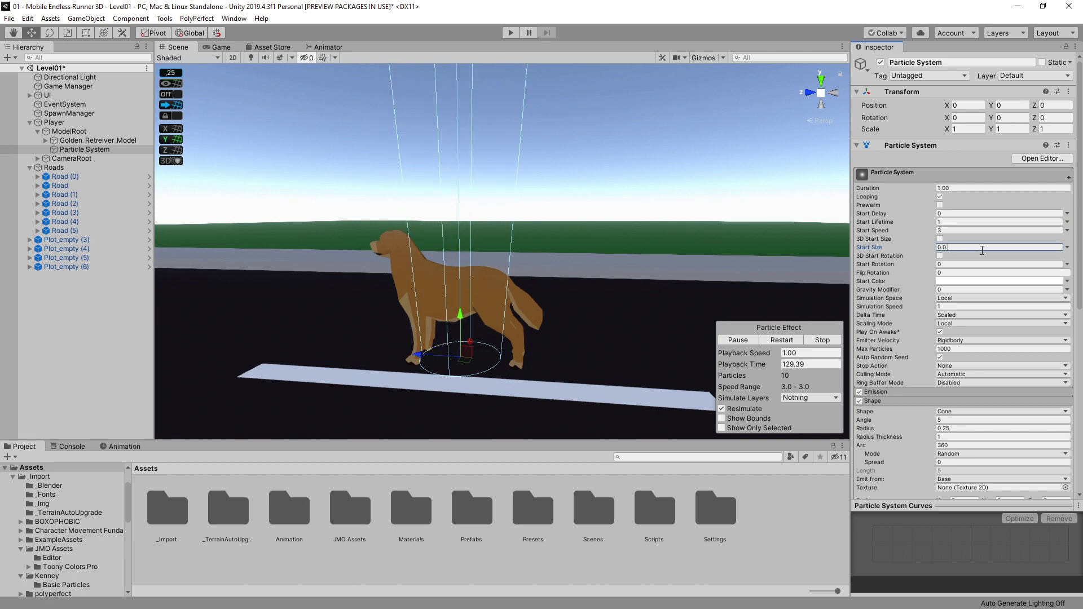
pyautogui.write('75')
pyautogui.click(1067, 250)
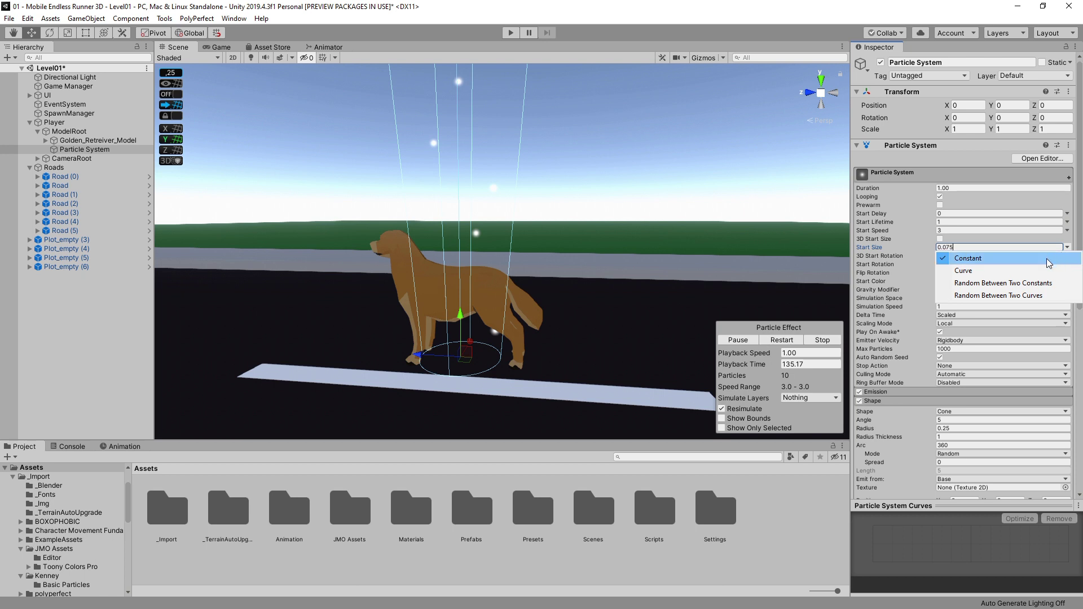
pyautogui.click(981, 285)
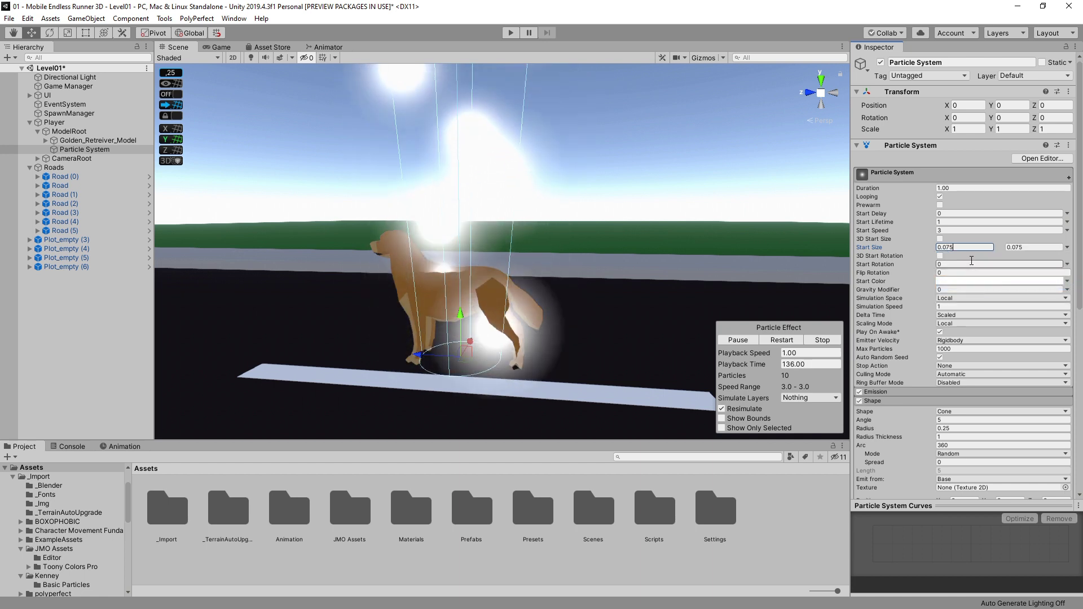
pyautogui.doubleClick(979, 245)
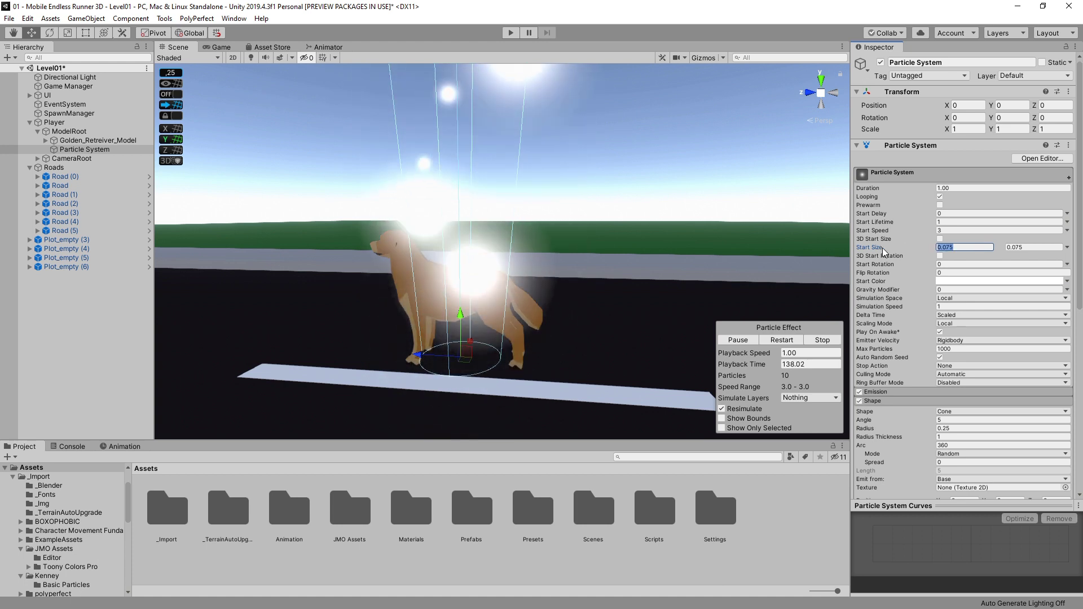
pyautogui.write('0')
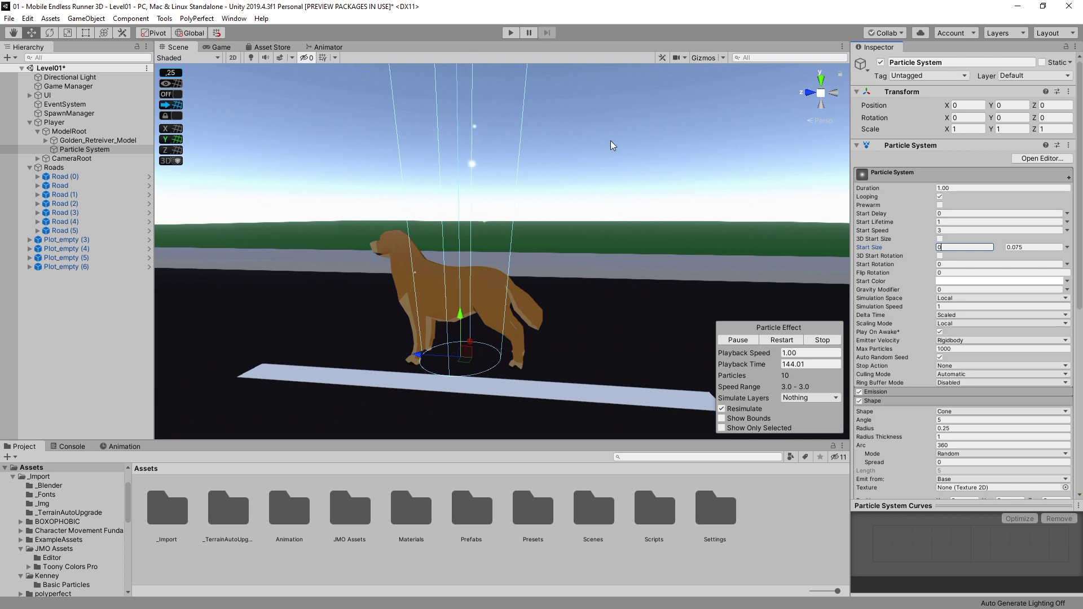
# Play-test the level to check how the particles behave while the dog runs, and stop the game
pyautogui.click(546, 83)
pyautogui.click(511, 33)
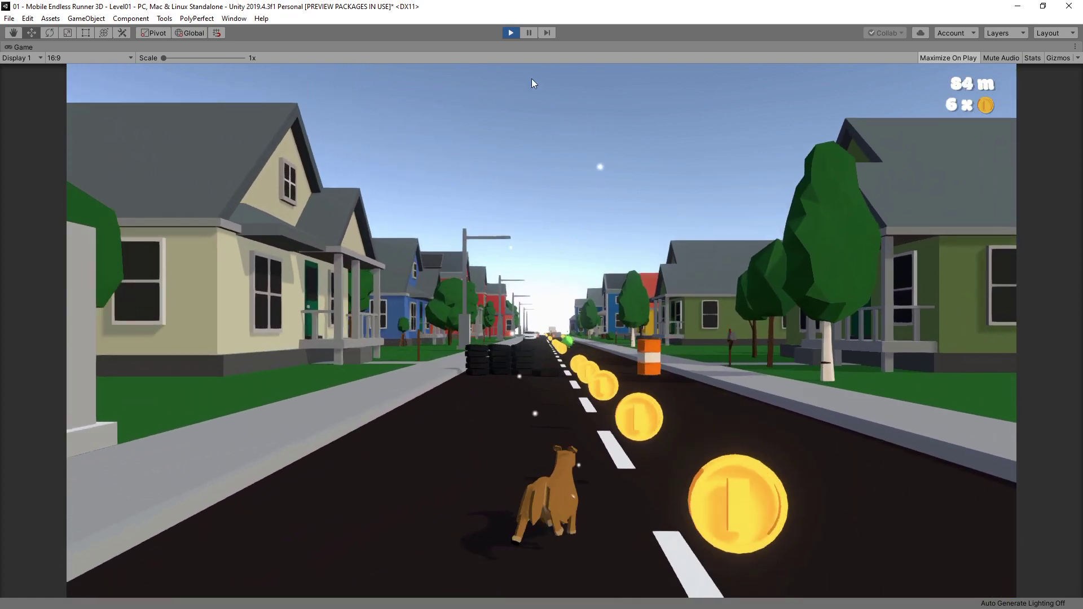
pyautogui.click(510, 33)
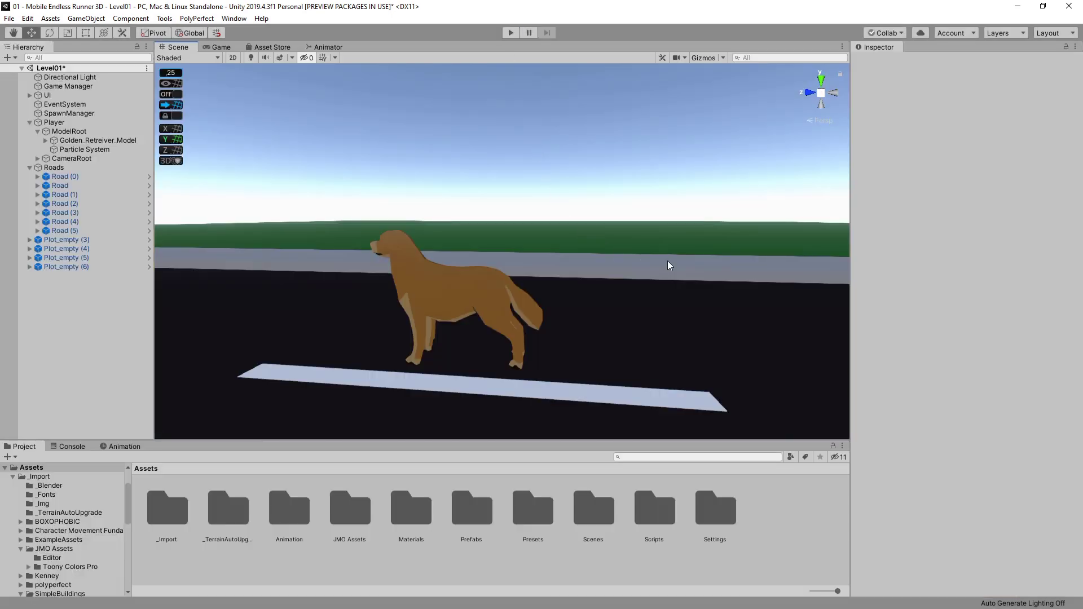
# Set the particle system's simulation space to World and play-test the level, steering the dog right and left
pyautogui.click(85, 149)
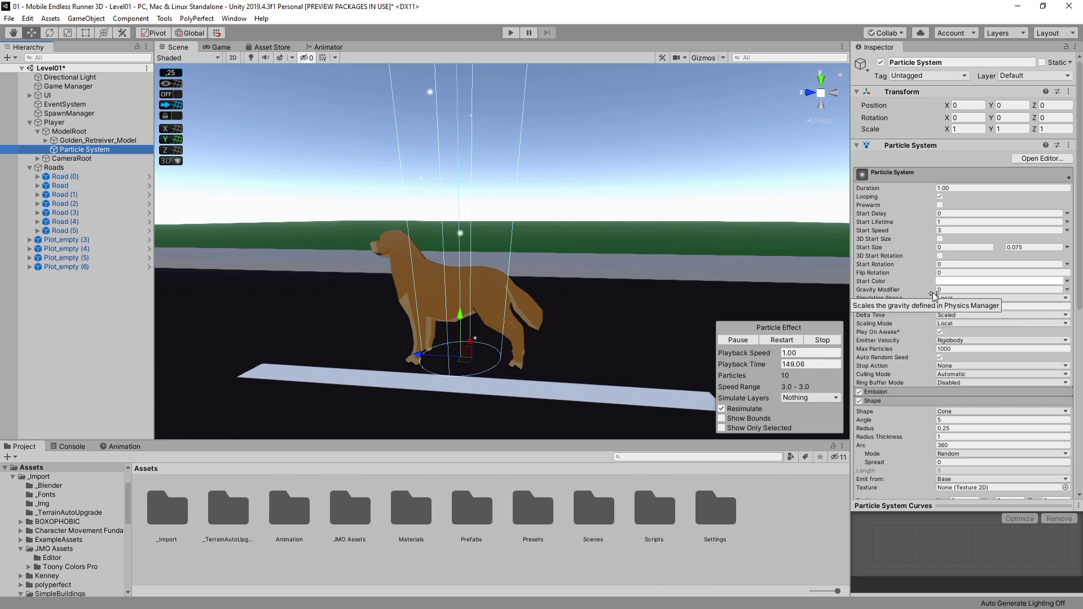
pyautogui.click(964, 322)
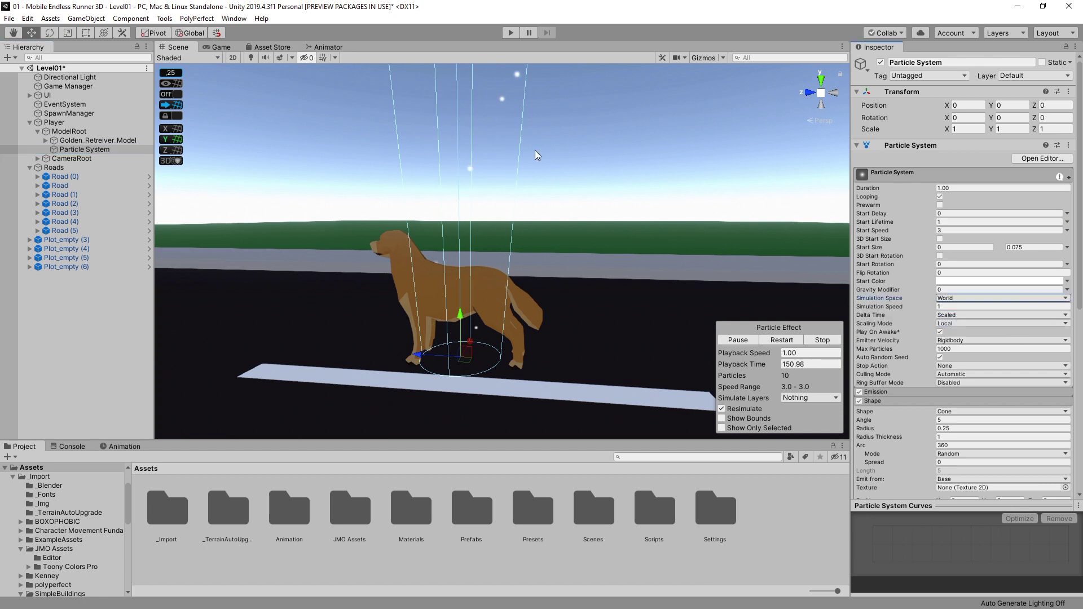
pyautogui.click(510, 33)
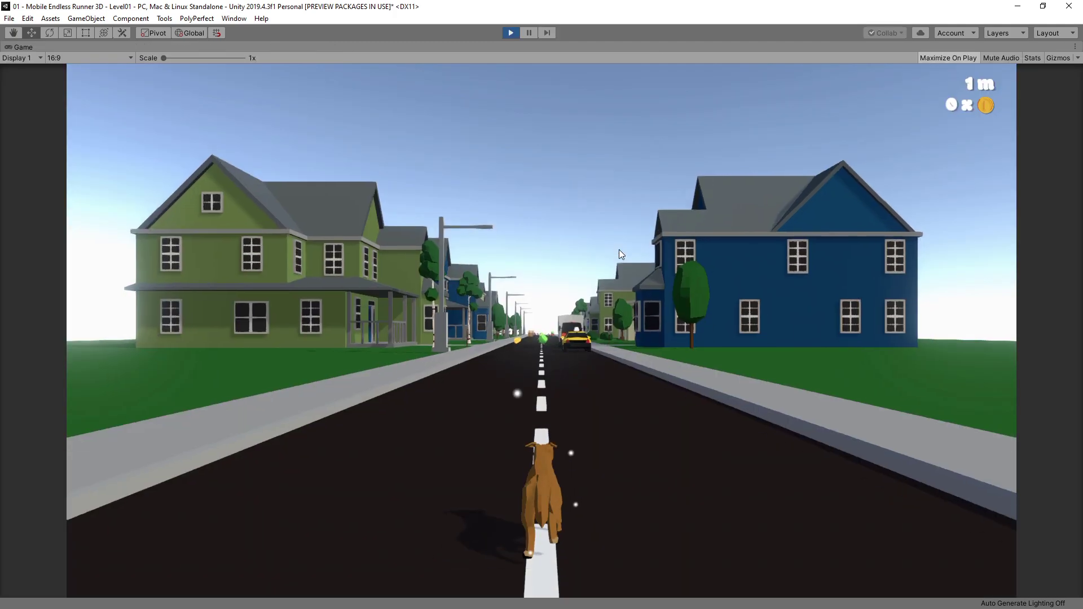
pyautogui.press('Right')
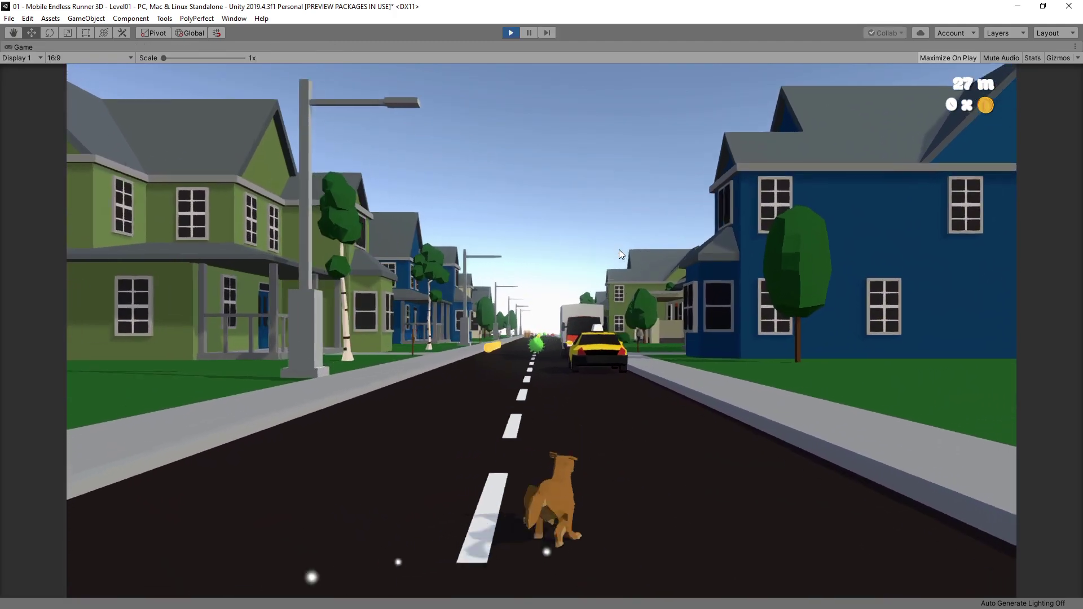
pyautogui.press('Left')
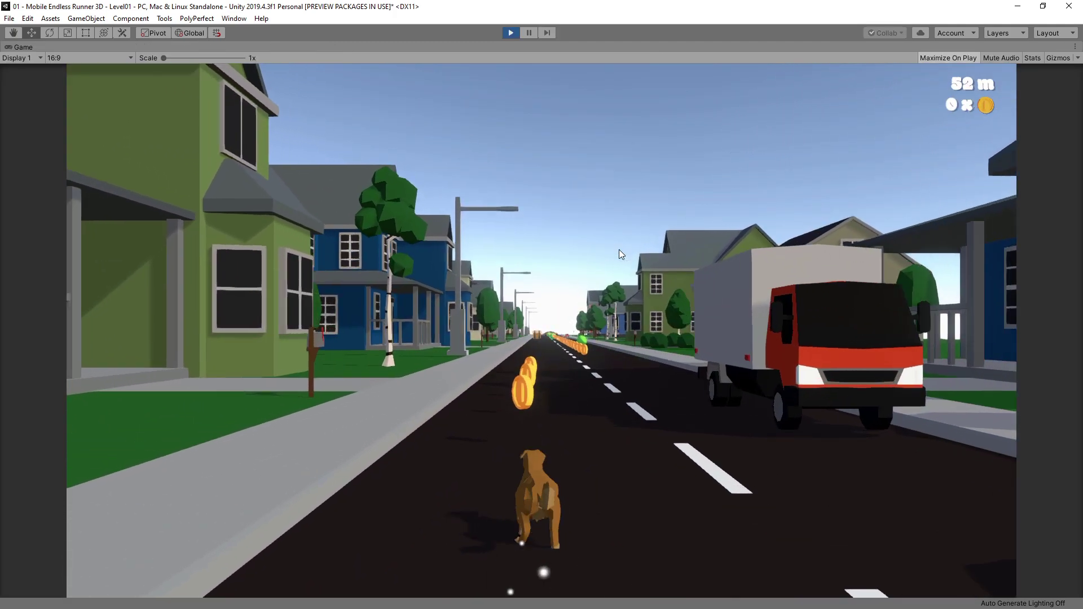
# Steer the dog right once more to check the particle trail, and stop the game
pyautogui.press('Right')
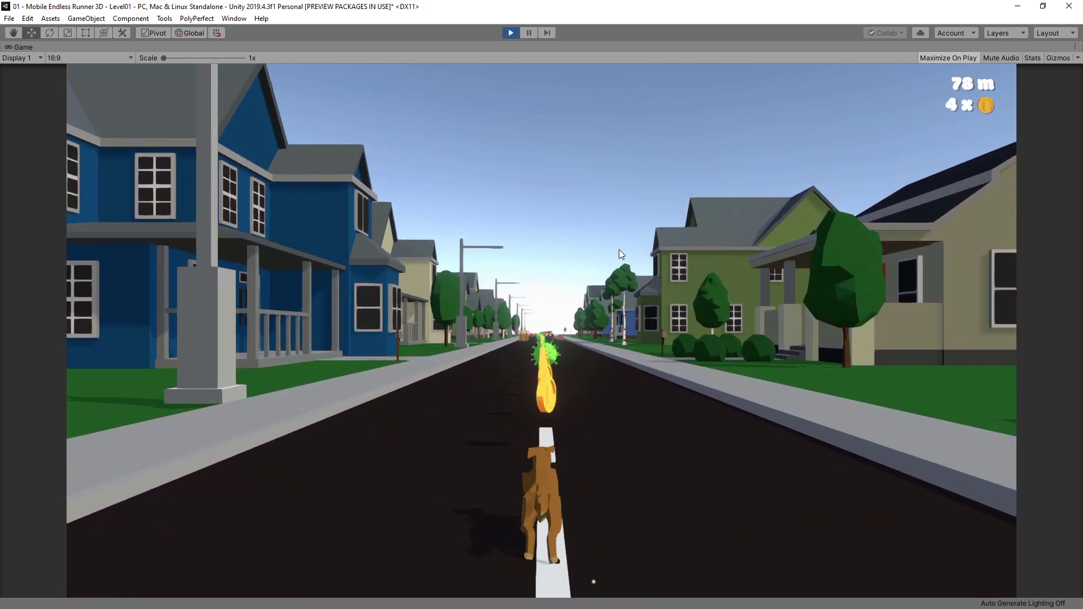
pyautogui.hotkey('ctrl', 'p')
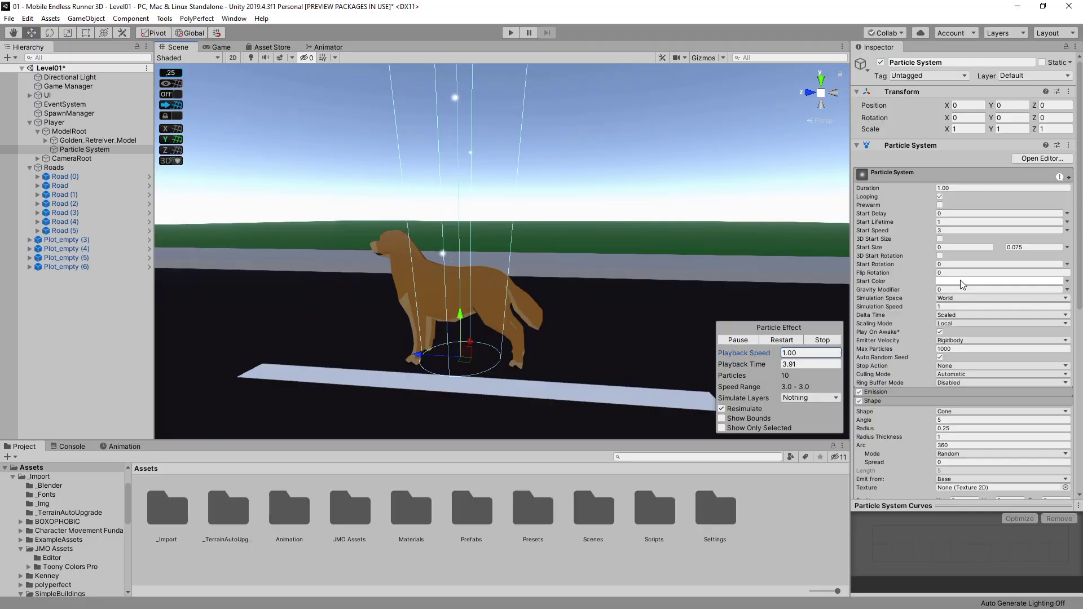
# Set the particles' start color to gray 939393
pyautogui.click(962, 281)
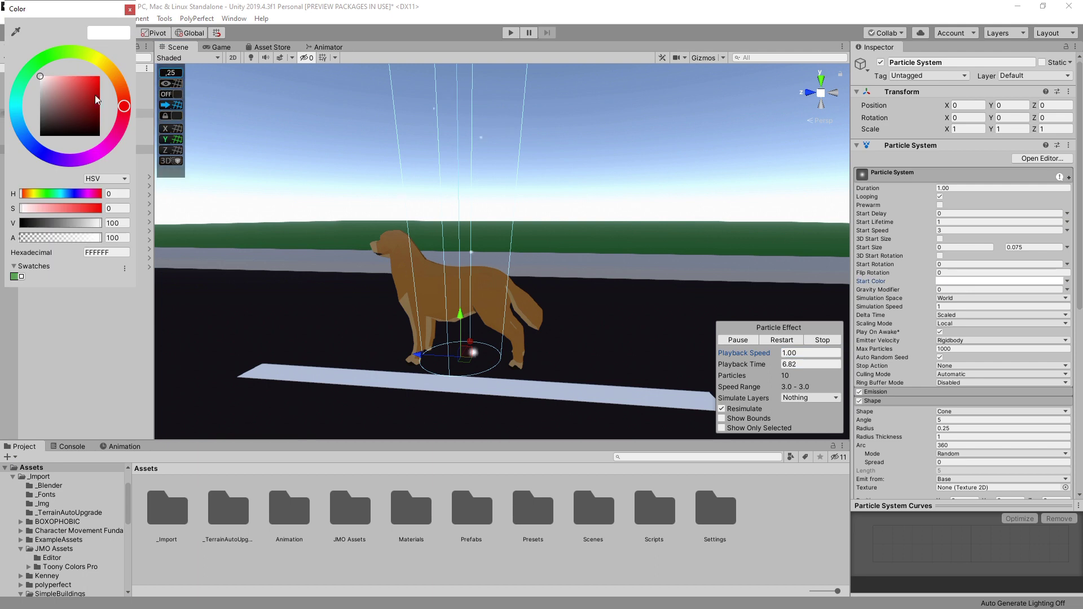
pyautogui.moveTo(72, 222); pyautogui.dragTo(68, 223)
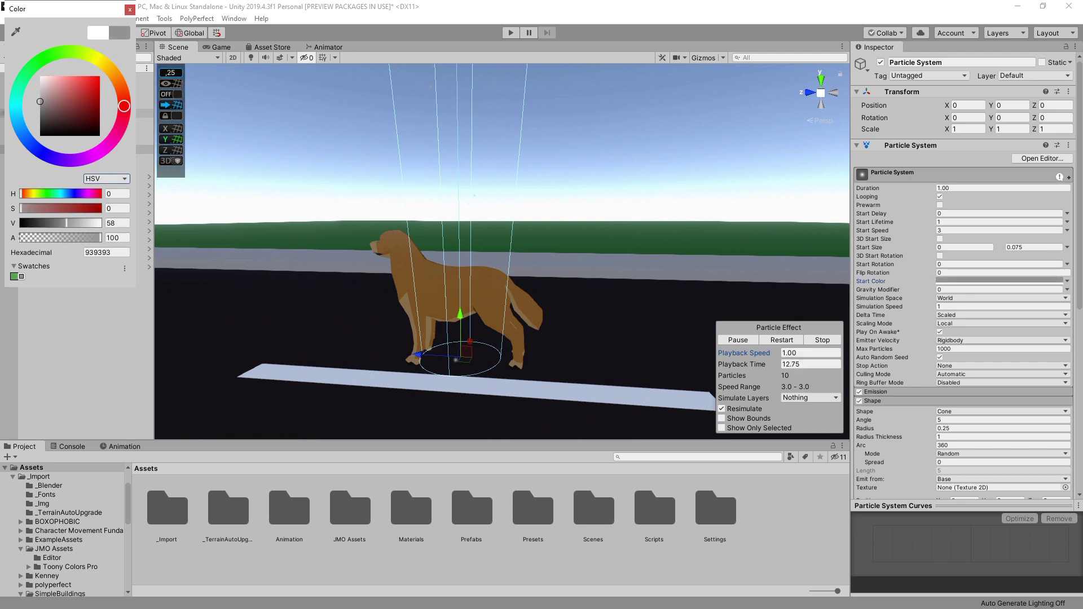
pyautogui.click(130, 9)
# Make the start color random between two colors, matching the second to the gray and setting the first color's alpha to 0
pyautogui.click(1066, 280)
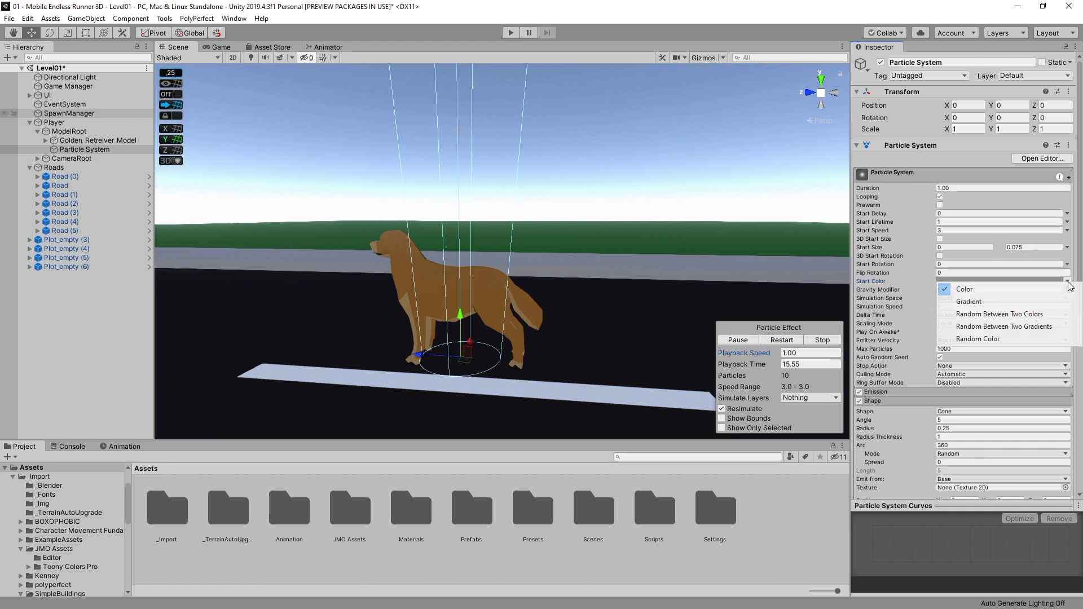
pyautogui.click(975, 317)
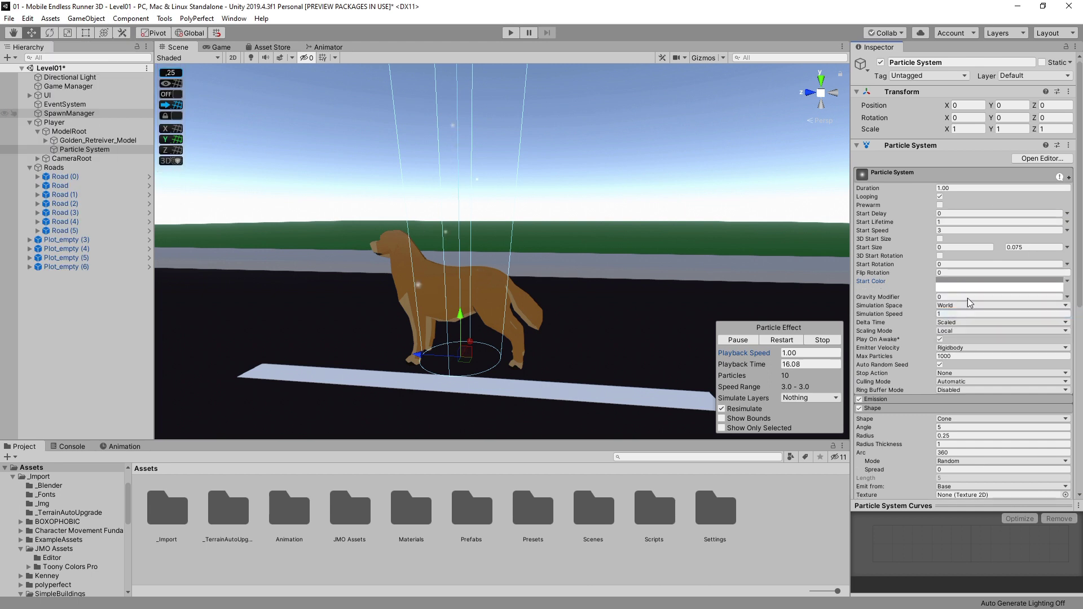
pyautogui.click(1047, 288)
pyautogui.click(59, 95)
pyautogui.click(980, 281)
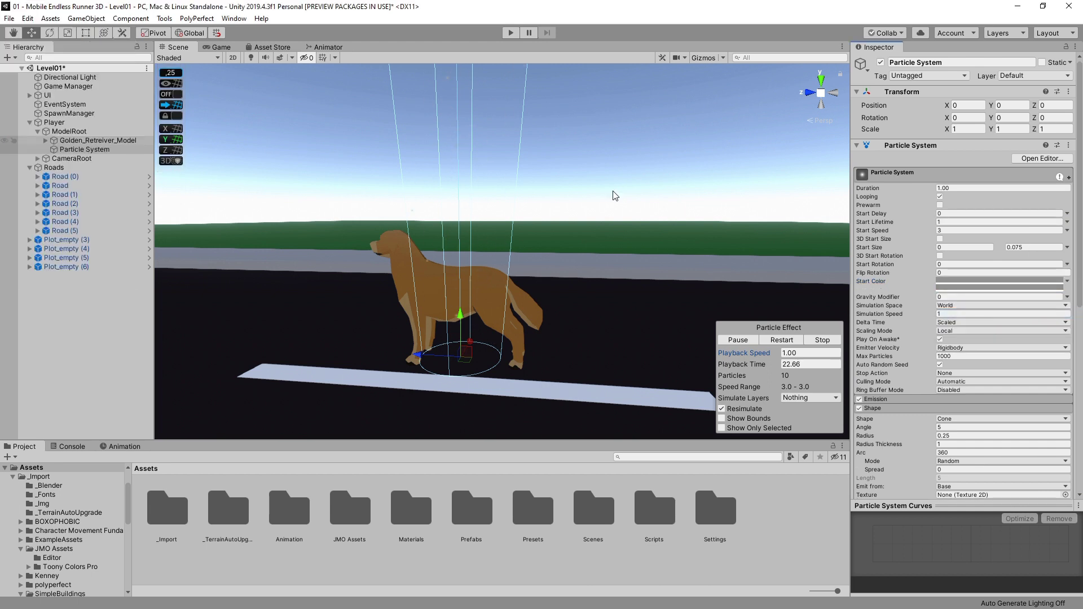
pyautogui.moveTo(104, 239); pyautogui.dragTo(21, 239)
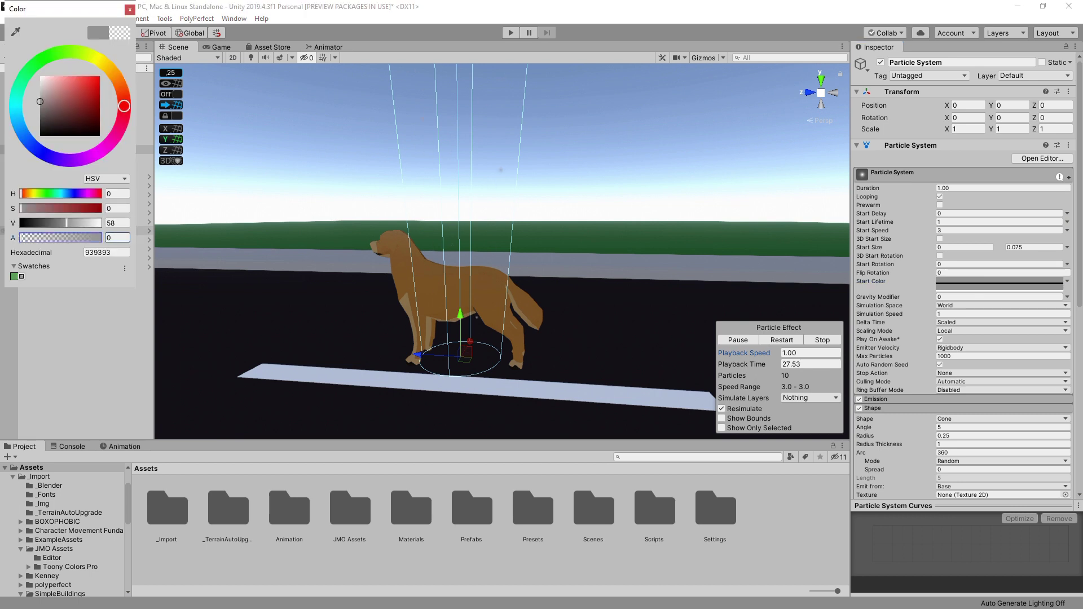
pyautogui.click(129, 12)
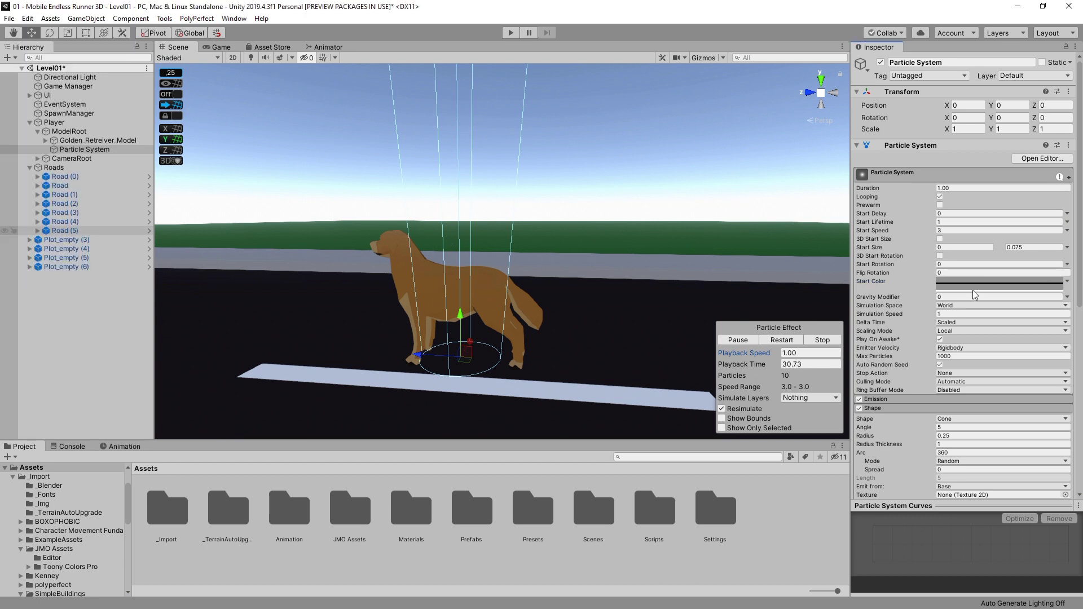
# Limit the particle system to a maximum of 10 particles and save the scene
pyautogui.click(996, 357)
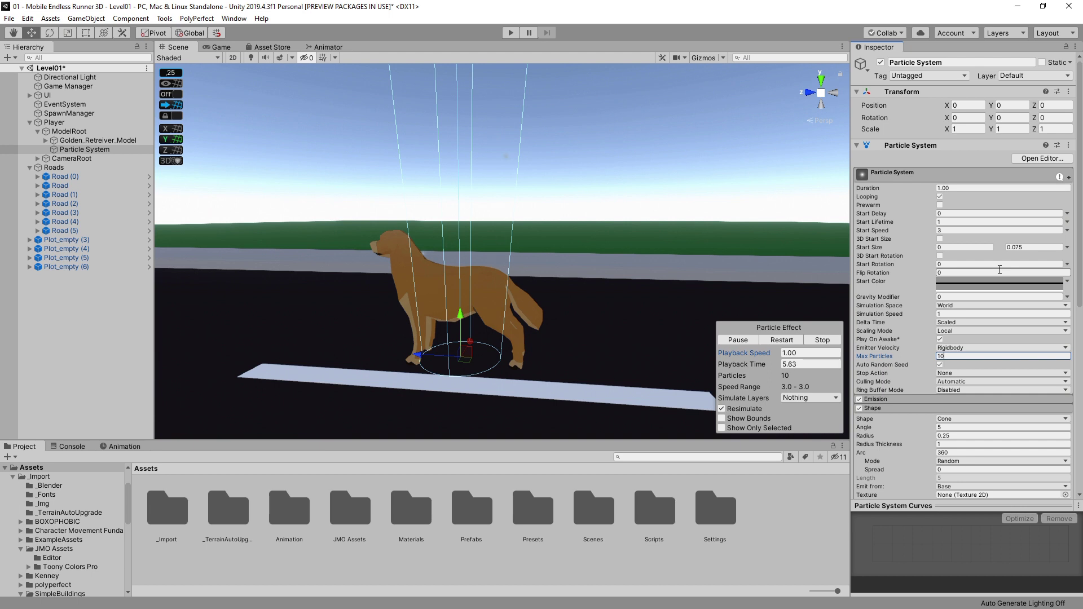
pyautogui.hotkey('ctrl', 's')
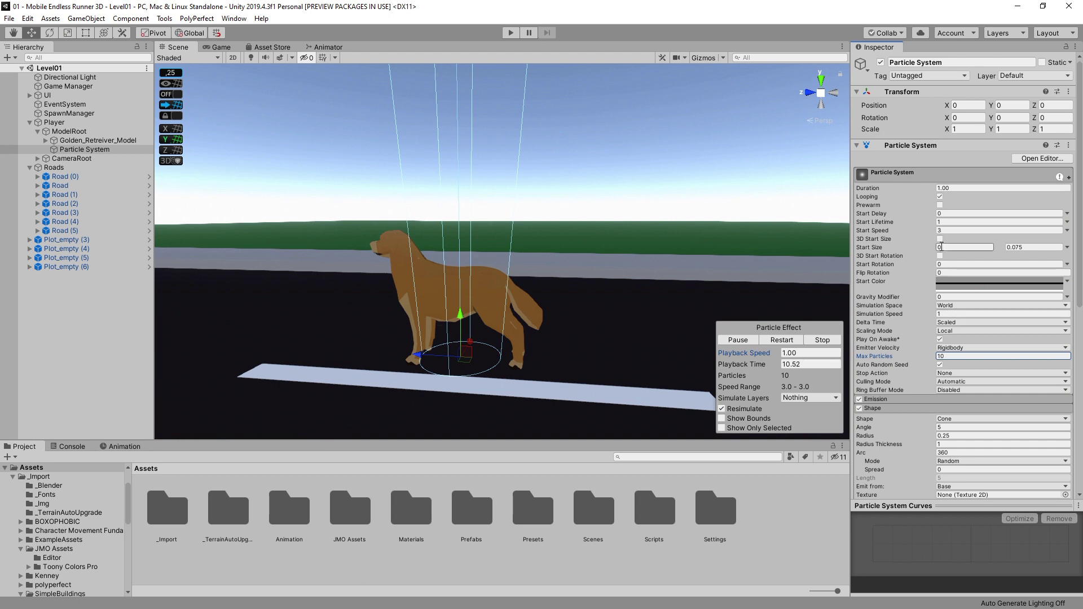
# Expand the particle system's Renderer module and look through its settings
pyautogui.scroll(-10, 944, 250)
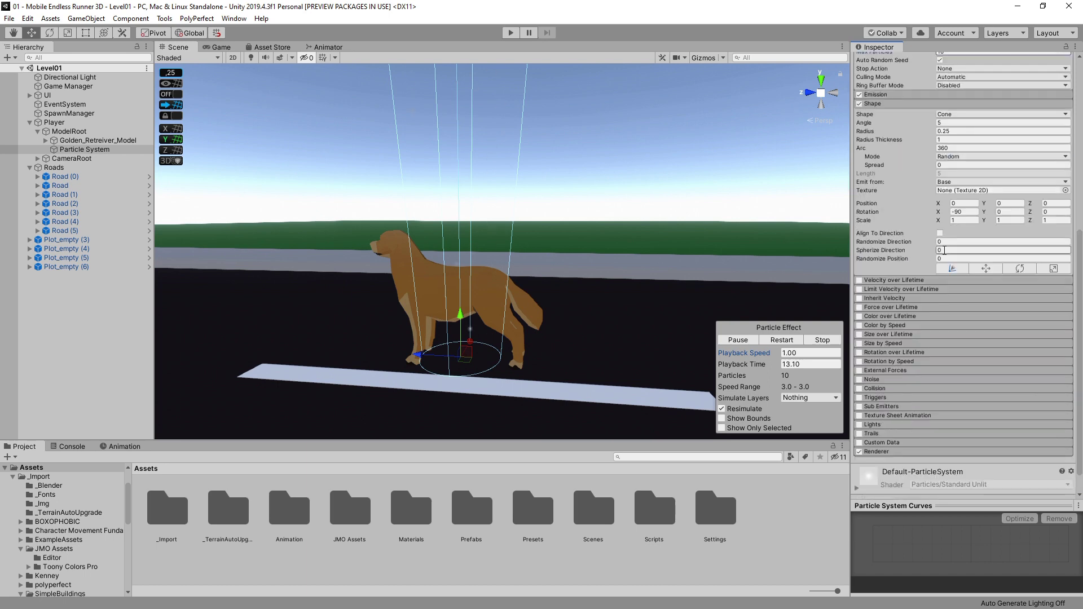
pyautogui.click(891, 427)
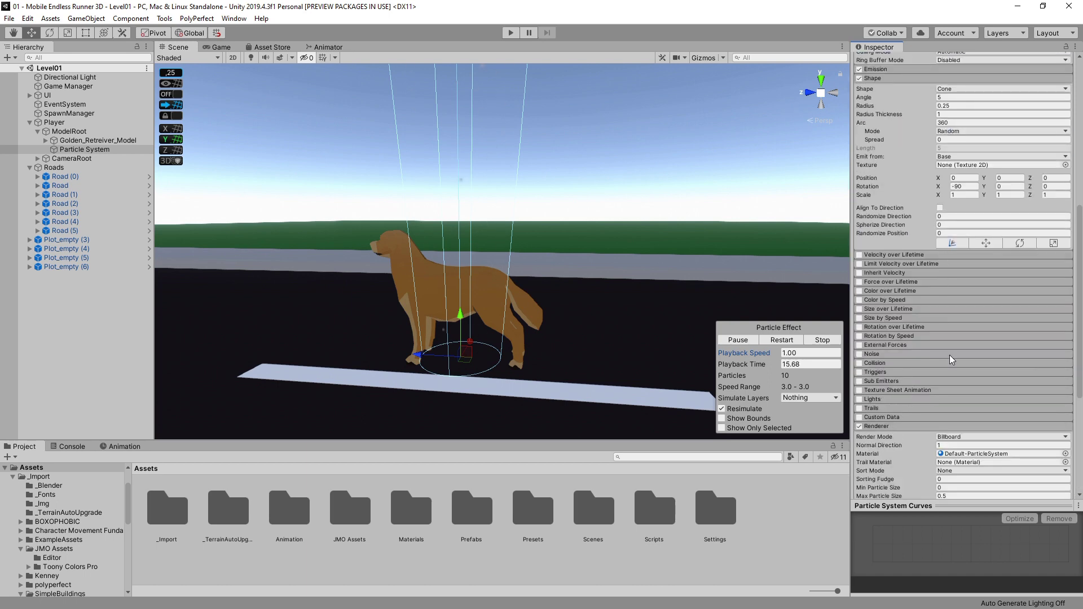
pyautogui.scroll(-5, 950, 354)
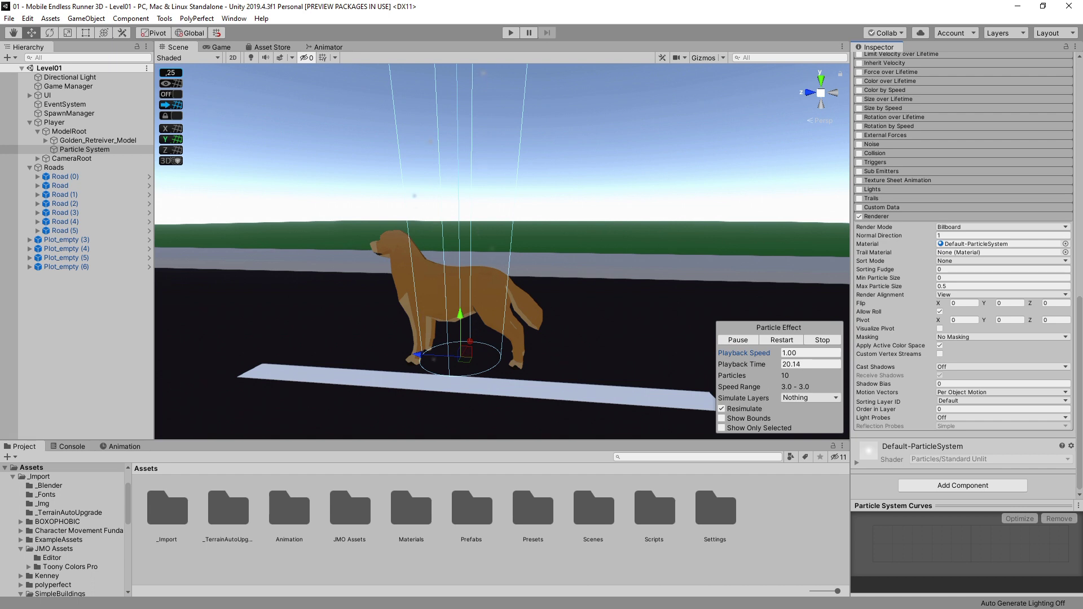
# Convert all textures in _Import/Kenney/Basic Particles to Sprite (2D and UI) with alpha source From Gray Scale, and apply the import settings
pyautogui.doubleClick(180, 514)
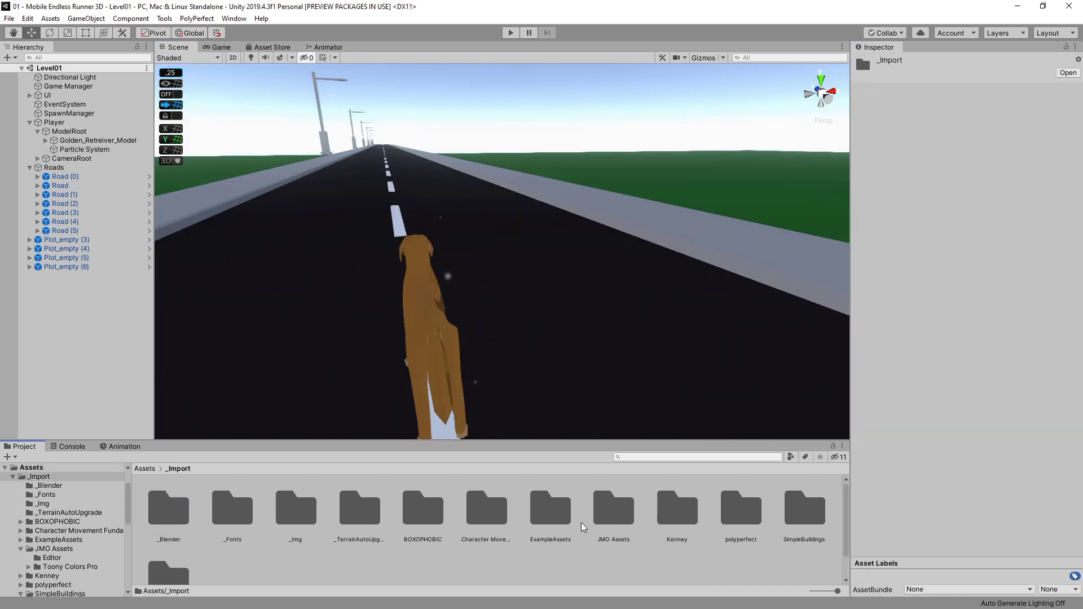
pyautogui.doubleClick(677, 510)
pyautogui.doubleClick(157, 510)
pyautogui.click(171, 507)
pyautogui.scroll(-5, 350, 493)
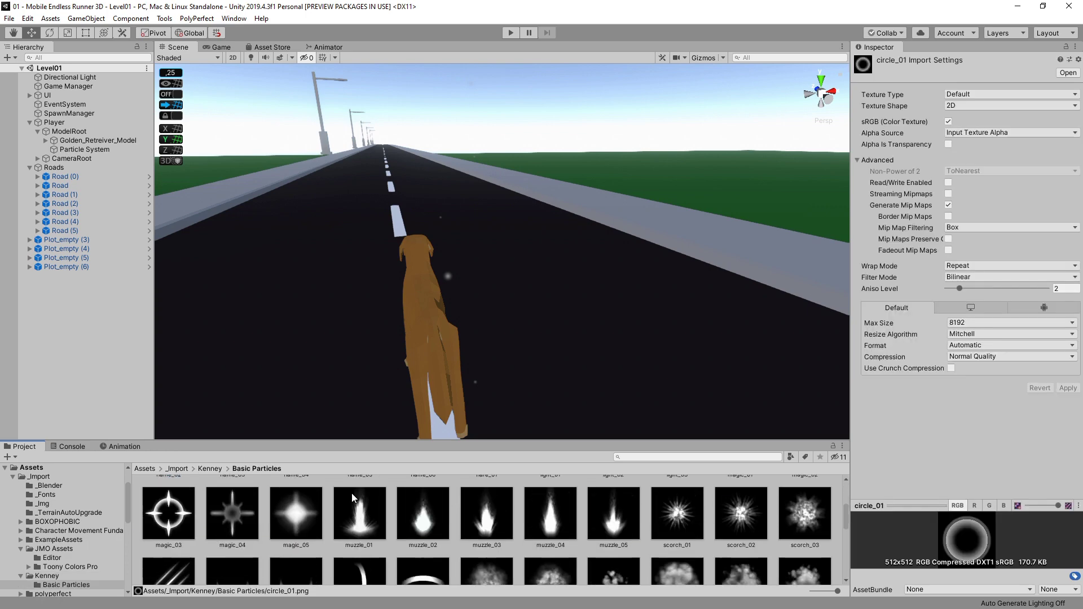
pyautogui.scroll(-5, 405, 518)
pyautogui.hotkey('ctrl', 'a')
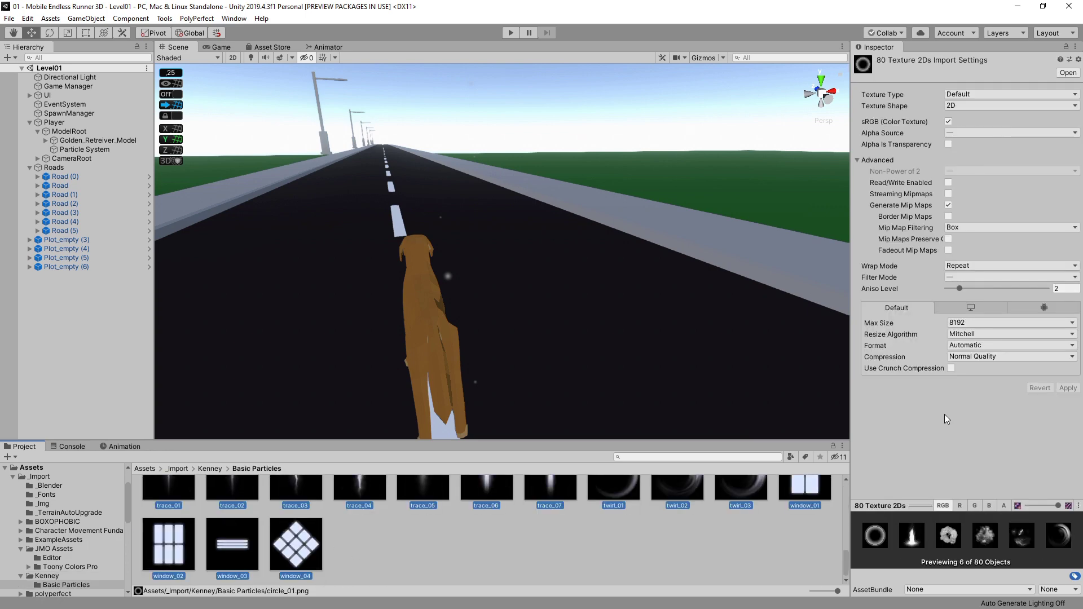
pyautogui.click(969, 95)
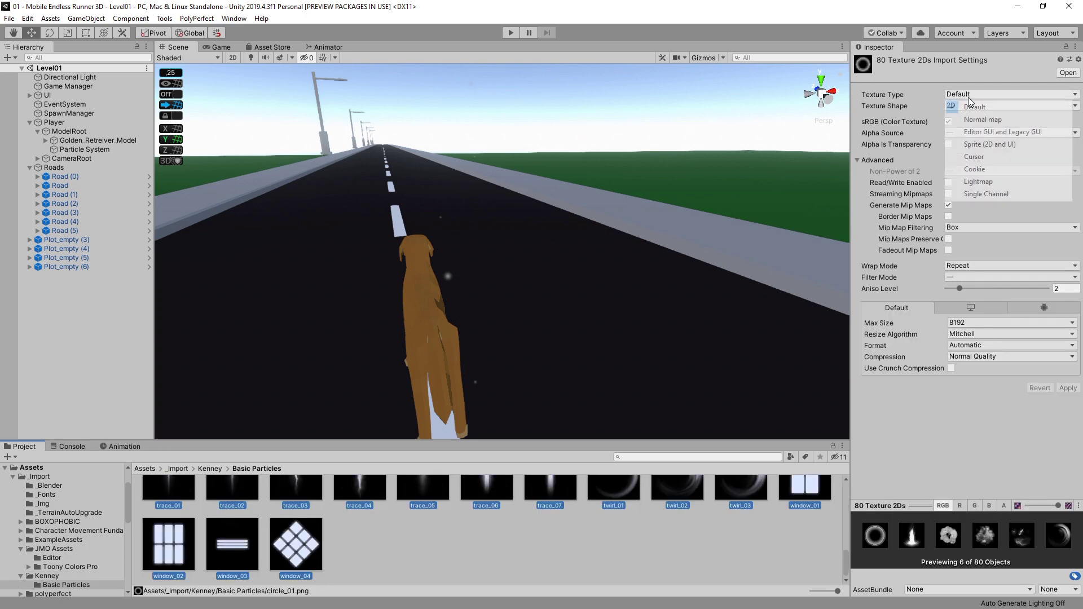
pyautogui.click(982, 145)
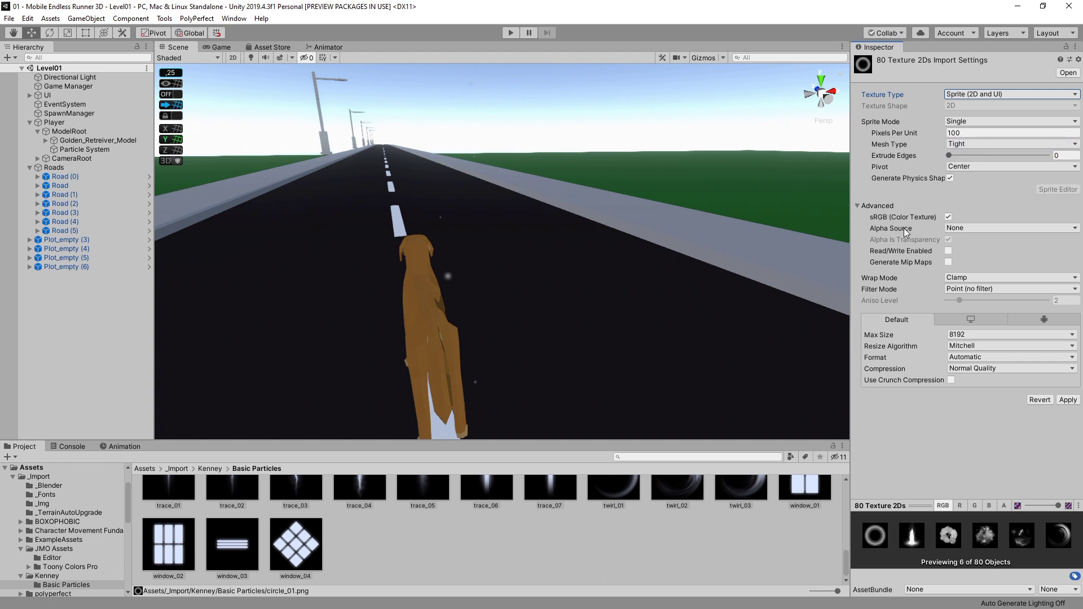
pyautogui.click(969, 229)
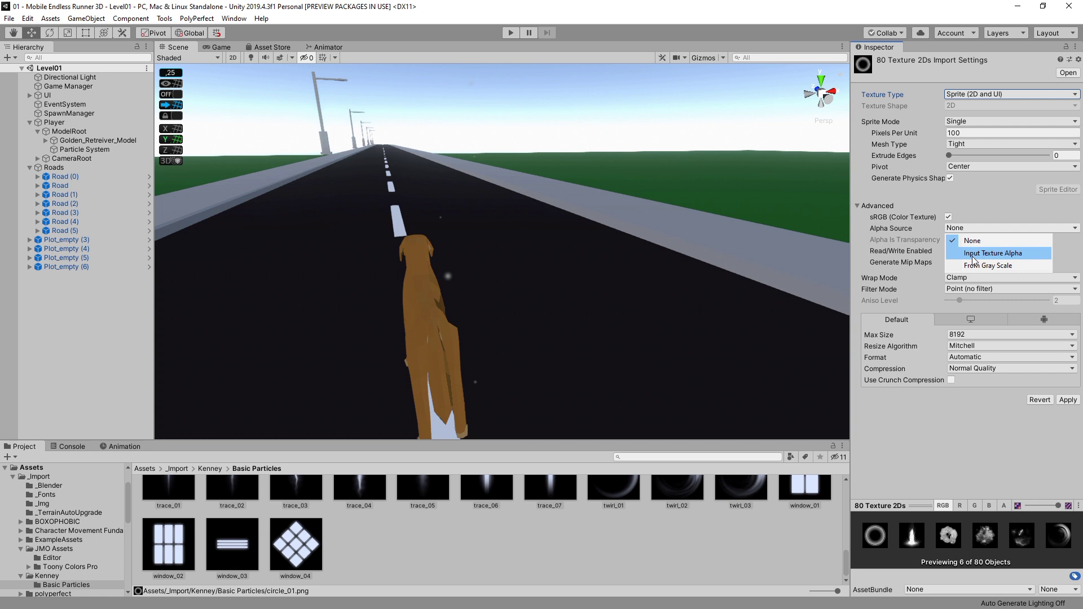
pyautogui.click(987, 266)
pyautogui.click(1068, 400)
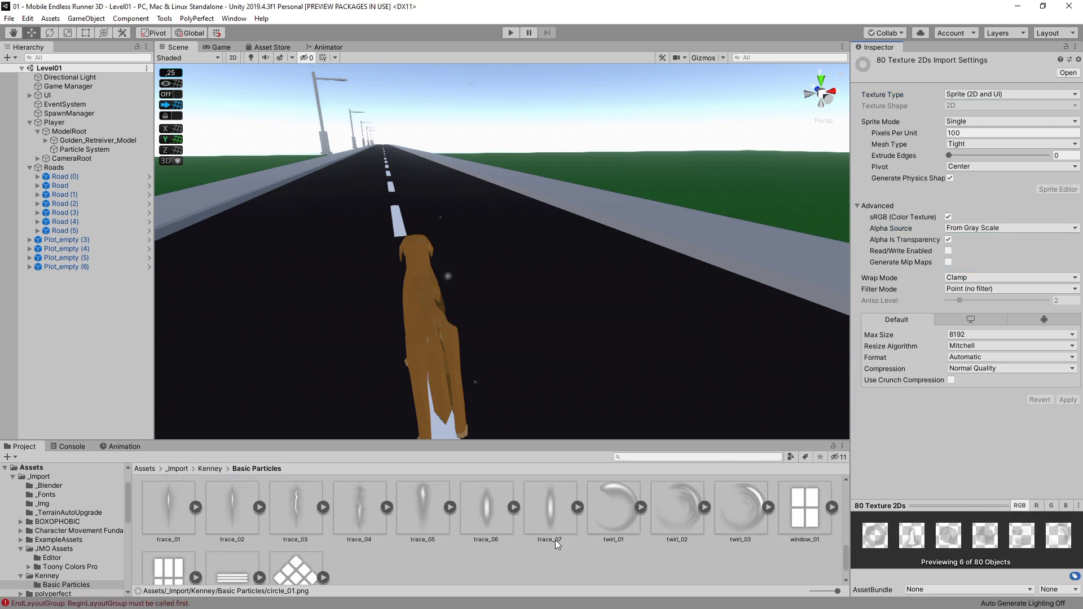
# Look over the reimported particle textures and check the Console messages
pyautogui.scroll(5, 555, 540)
pyautogui.scroll(-3, 552, 521)
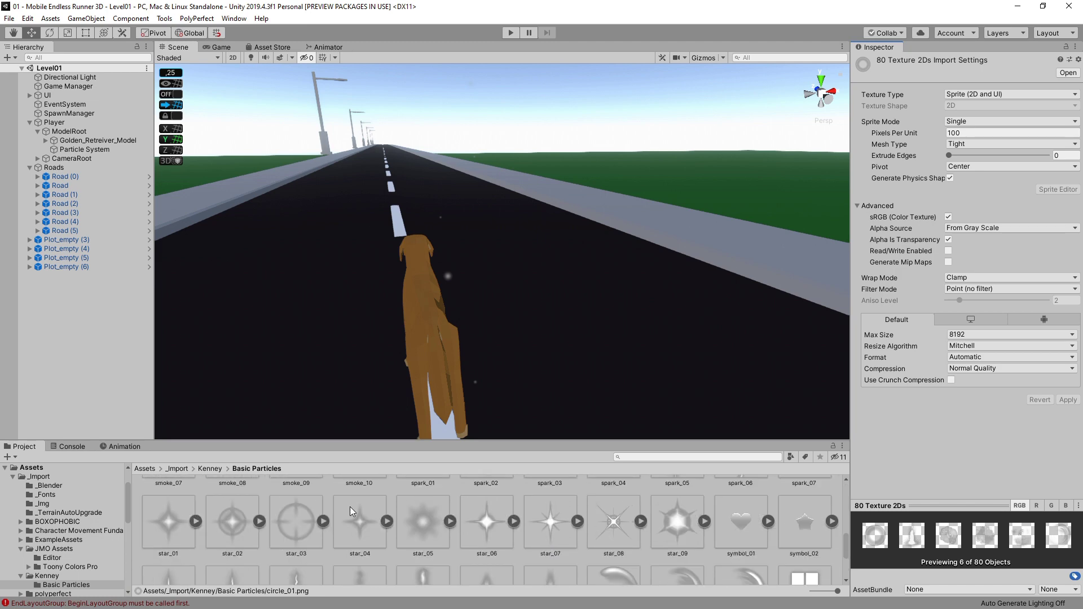
pyautogui.click(148, 470)
pyautogui.click(72, 447)
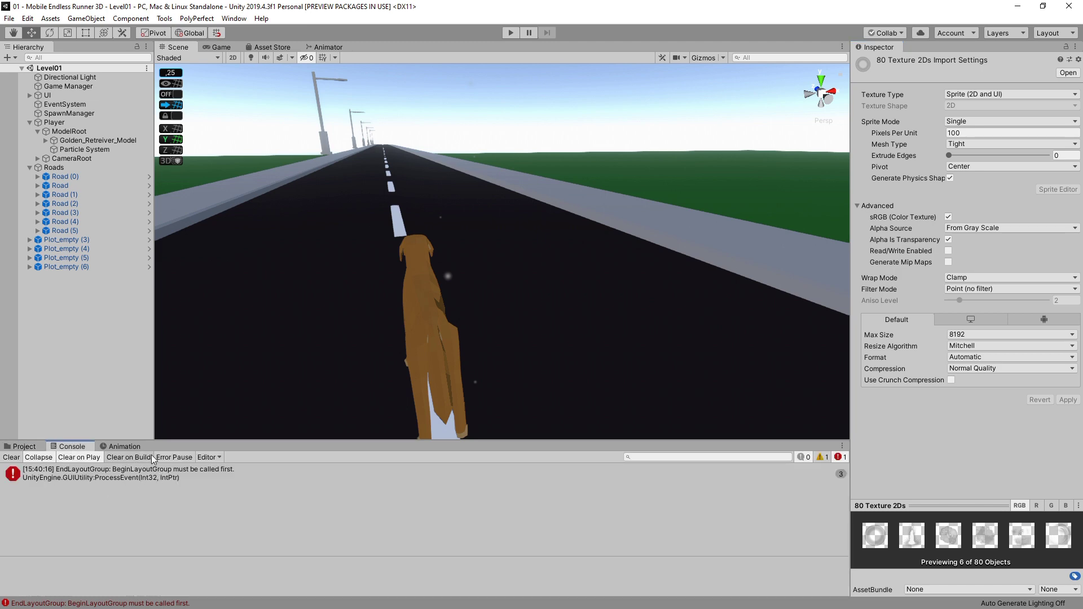
# Create a folder named Particles inside the project's Materials folder and open it
pyautogui.click(24, 447)
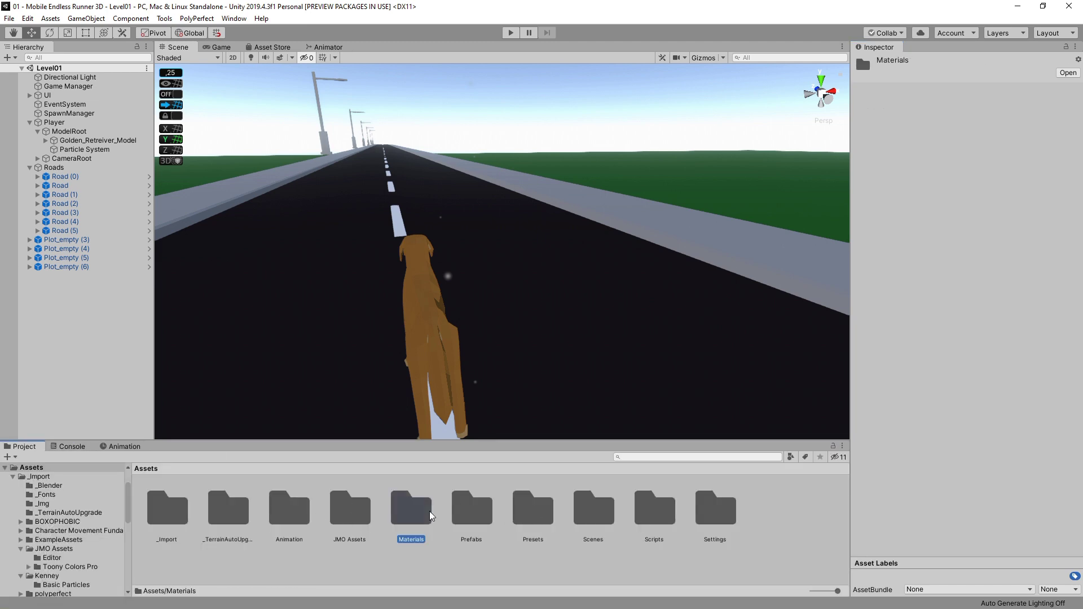
pyautogui.doubleClick(411, 507)
pyautogui.rightClick(669, 520)
pyautogui.moveTo(694, 227)
pyautogui.click(851, 145)
pyautogui.write('Par')
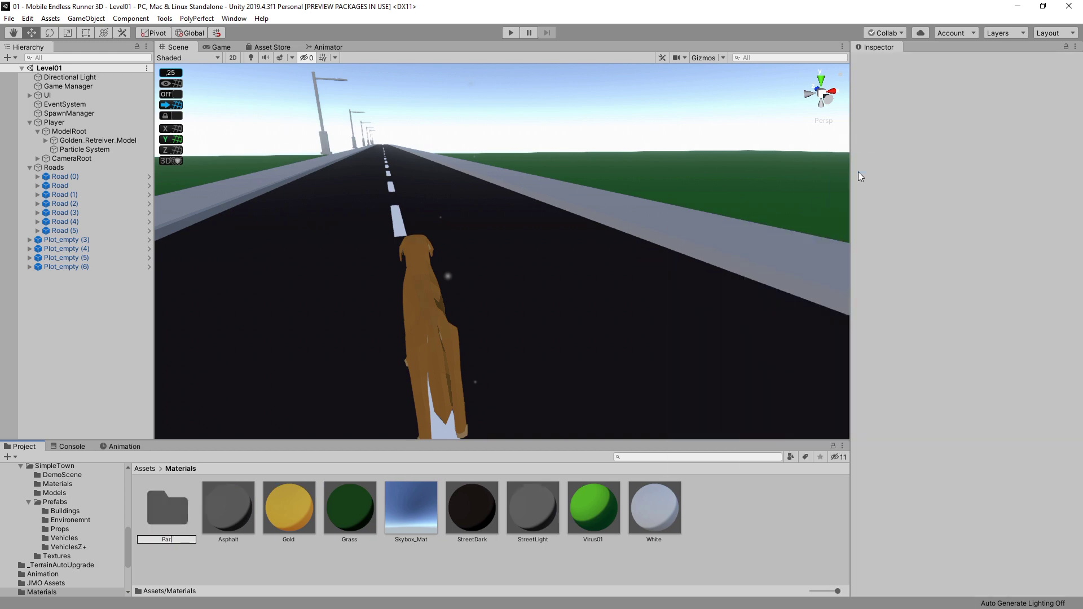
pyautogui.write('ticles')
pyautogui.press('Return')
pyautogui.press('Return')
# Create a material named Dirt_Particle01 in the Particles folder
pyautogui.rightClick(302, 515)
pyautogui.moveTo(375, 242)
pyautogui.click(529, 326)
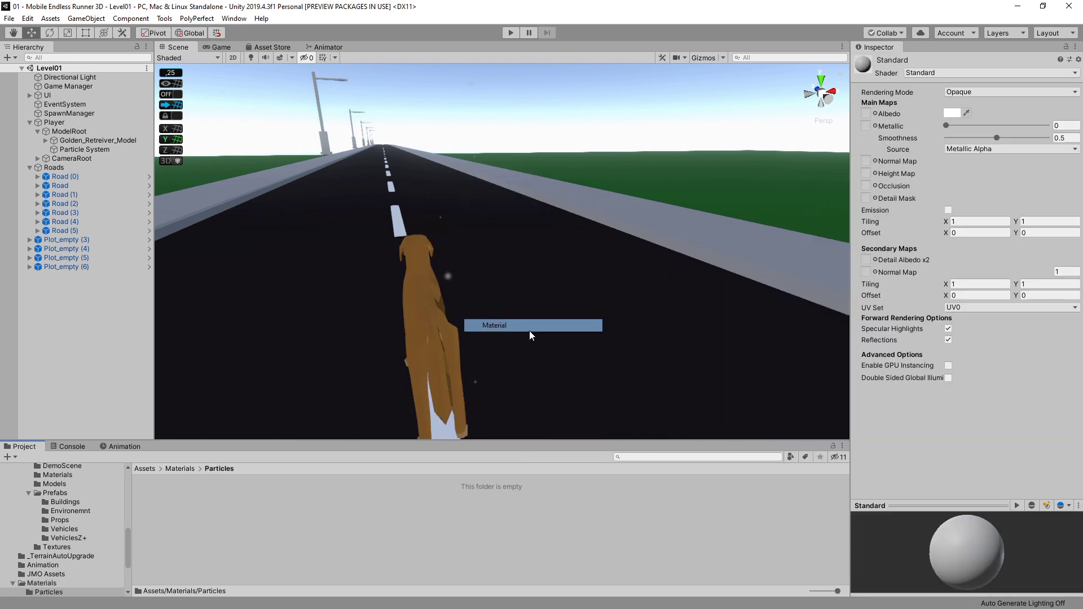
pyautogui.write('Dirt_Particle01')
pyautogui.press('Return')
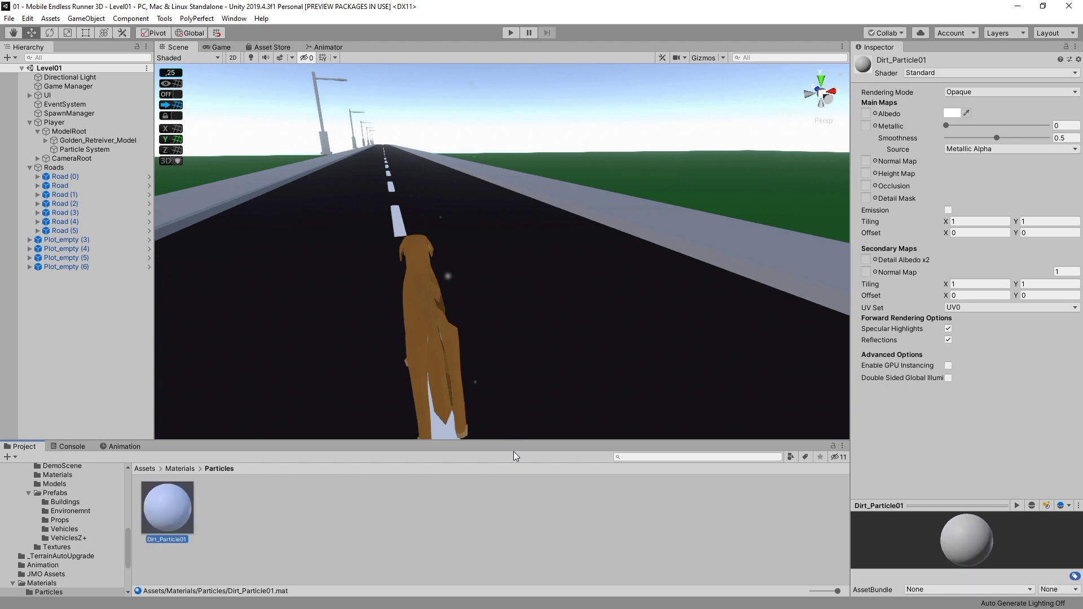
# Give the Dirt_Particle01 material the Mobile/Particles/Additive shader and the circle_05 particle texture
pyautogui.click(929, 72)
pyautogui.click(940, 120)
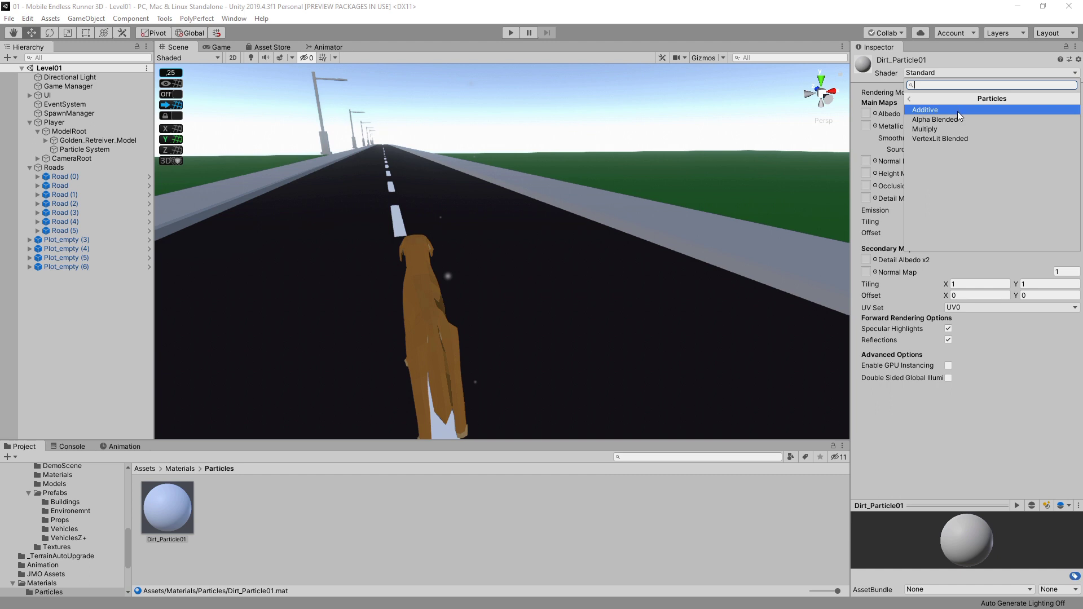
pyautogui.click(957, 111)
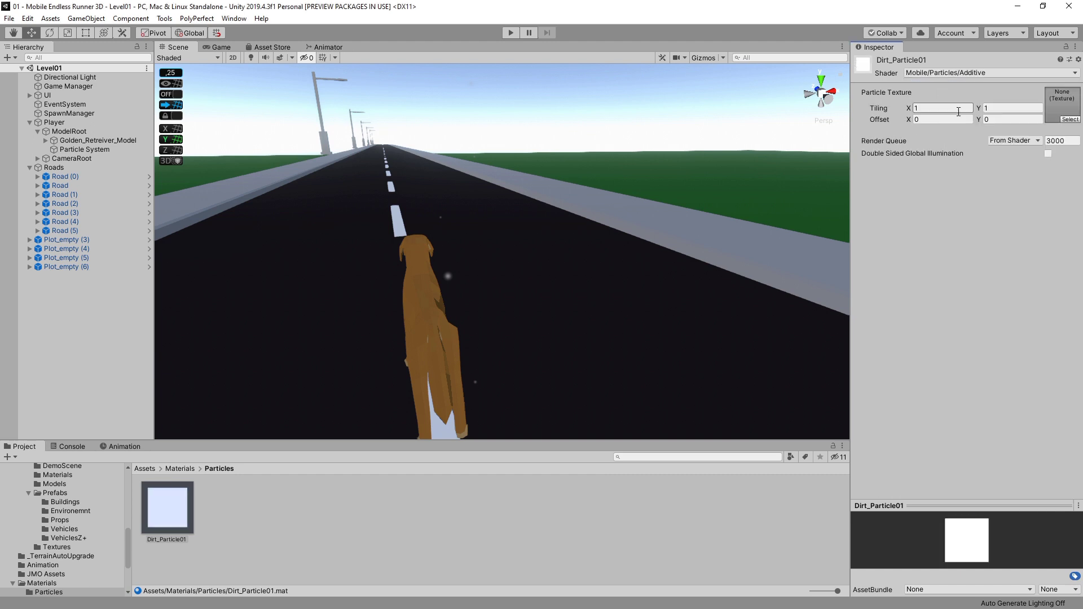
pyautogui.click(1069, 120)
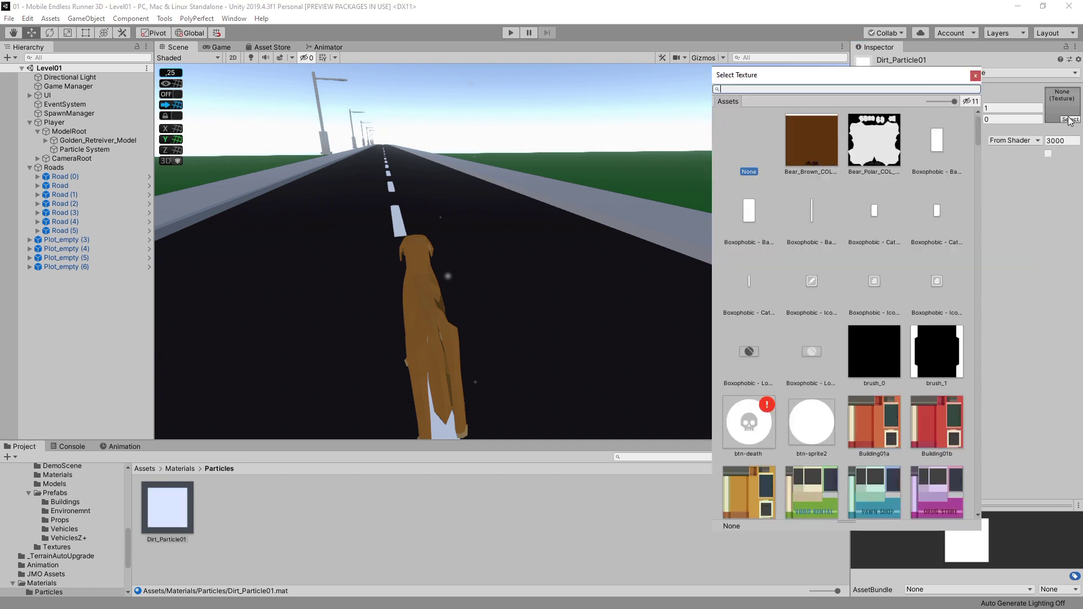
pyautogui.scroll(-10, 923, 186)
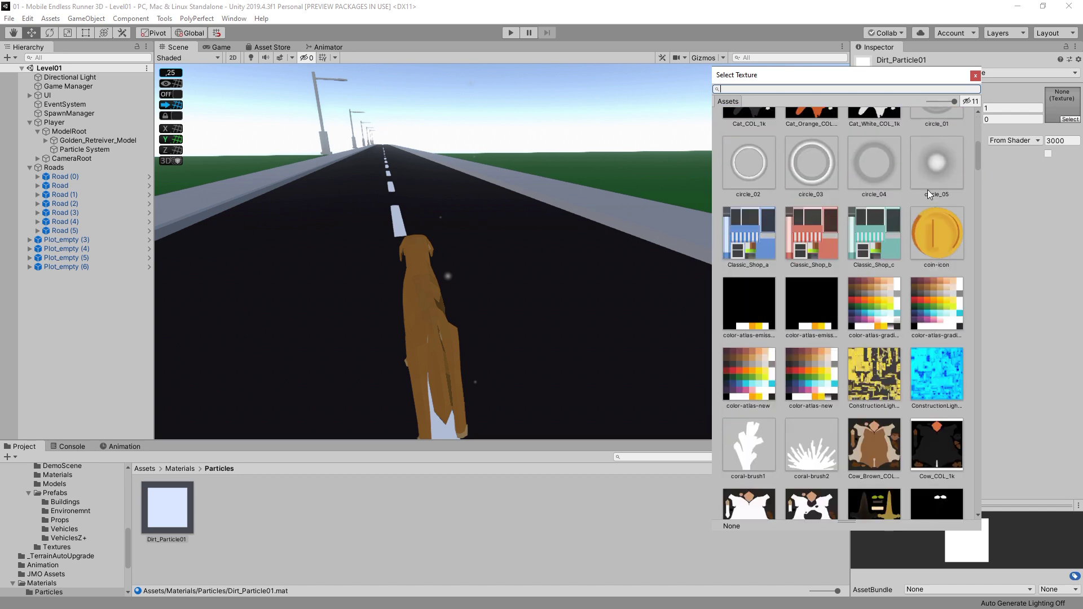
pyautogui.click(947, 171)
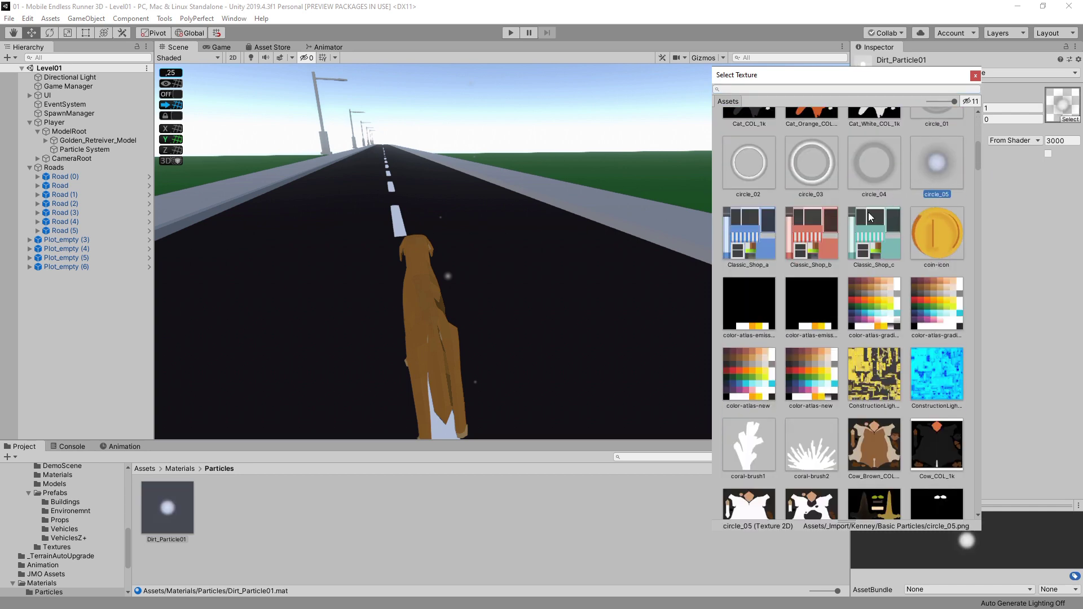
# Assign the Dirt_Particle01 material to the Renderer of the player's Particle System
pyautogui.click(84, 149)
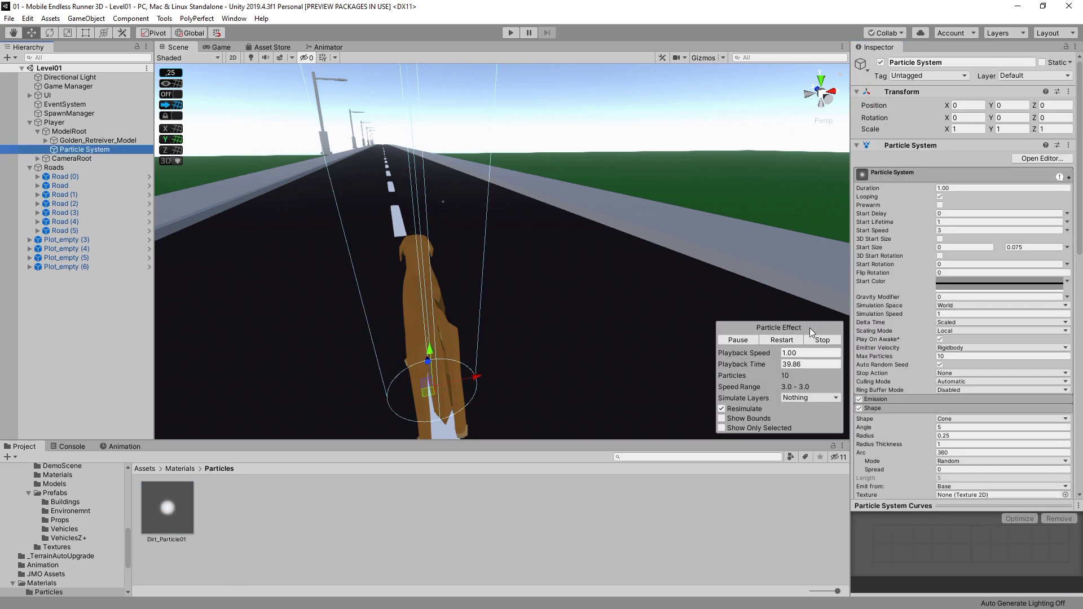
pyautogui.scroll(-10, 959, 282)
pyautogui.click(1065, 244)
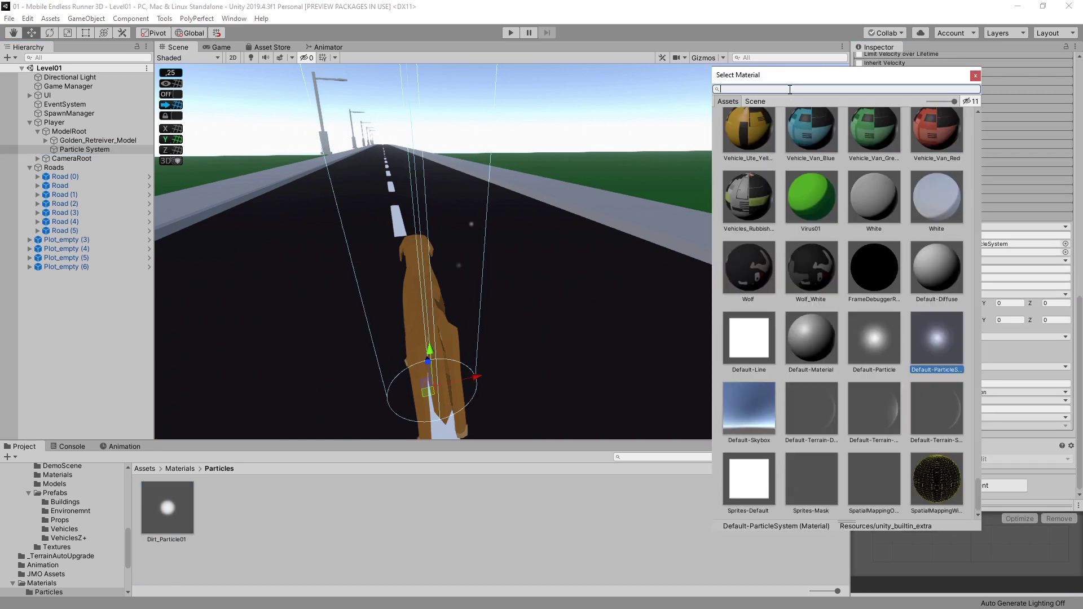
pyautogui.write('cir')
pyautogui.press('BackSpace')
pyautogui.press('BackSpace')
pyautogui.write('dir')
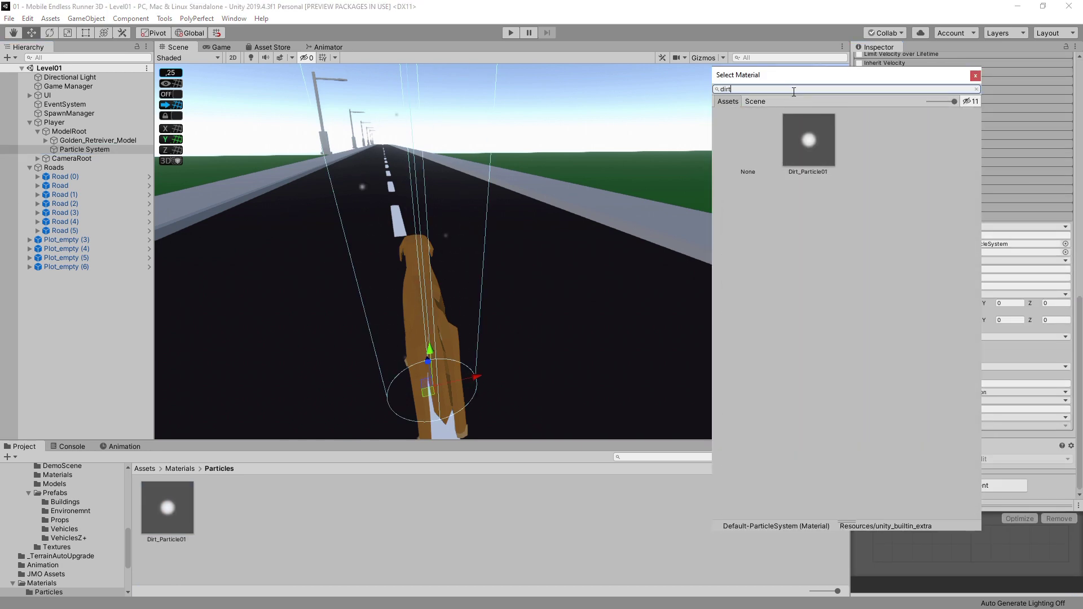
pyautogui.write('t')
pyautogui.click(808, 140)
pyautogui.click(975, 75)
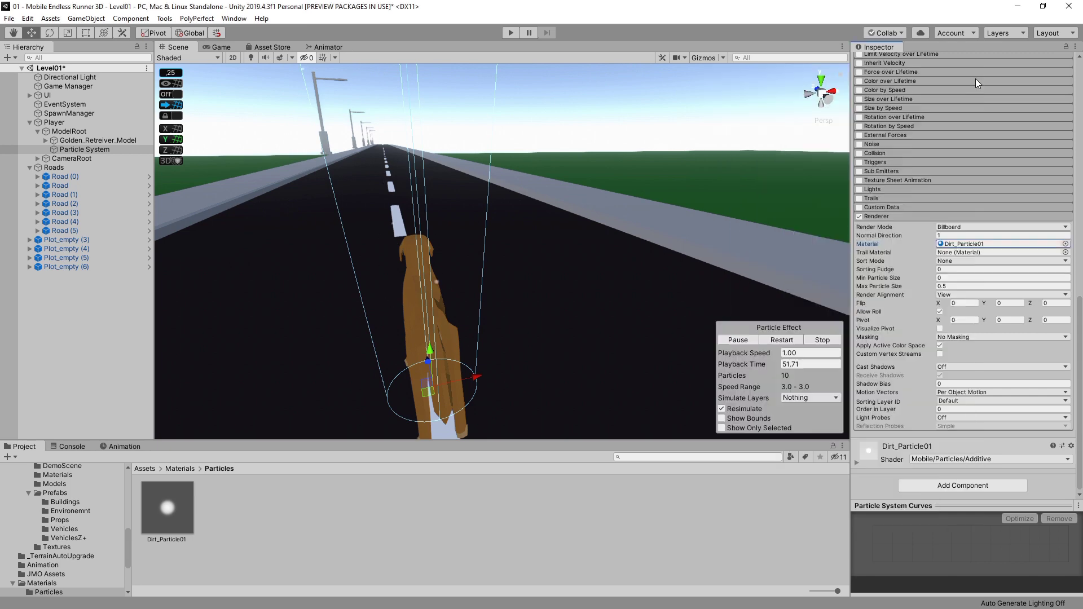
# Set the particle system's maximum Start Size to 1 to enlarge the particles in the preview
pyautogui.scroll(15, 956, 224)
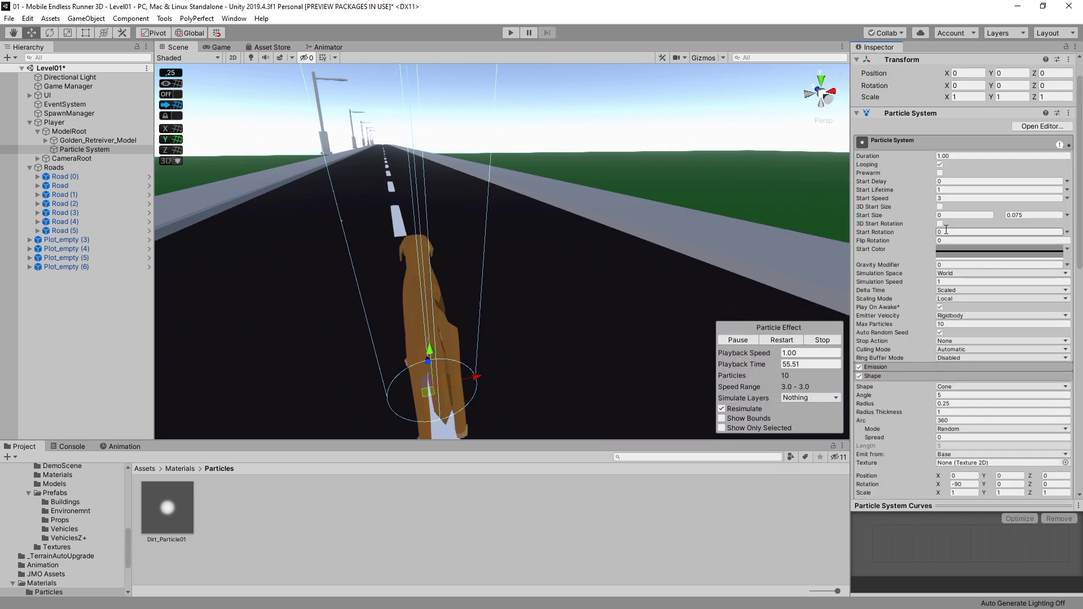
pyautogui.click(1034, 215)
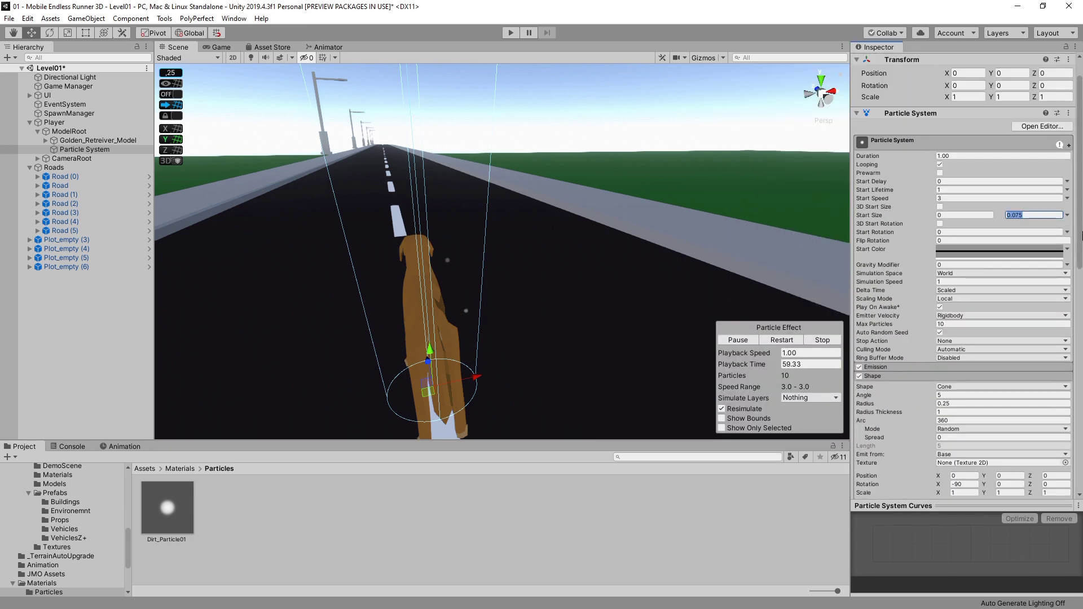
pyautogui.write('1')
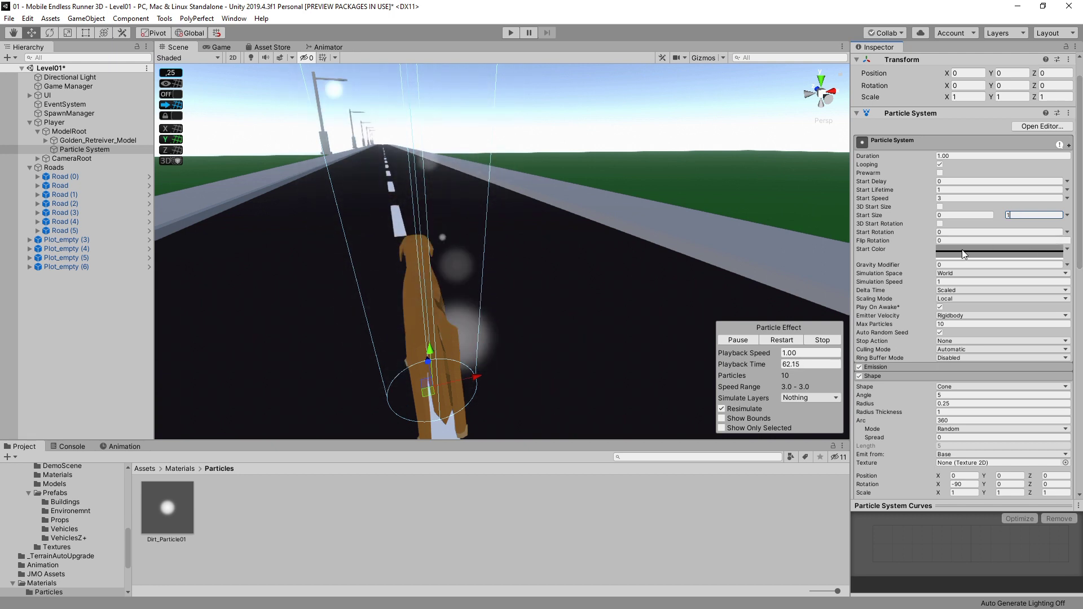
# Change the Dirt_Particle01 material's shader to Mobile/Particles/Alpha Blended
pyautogui.click(178, 509)
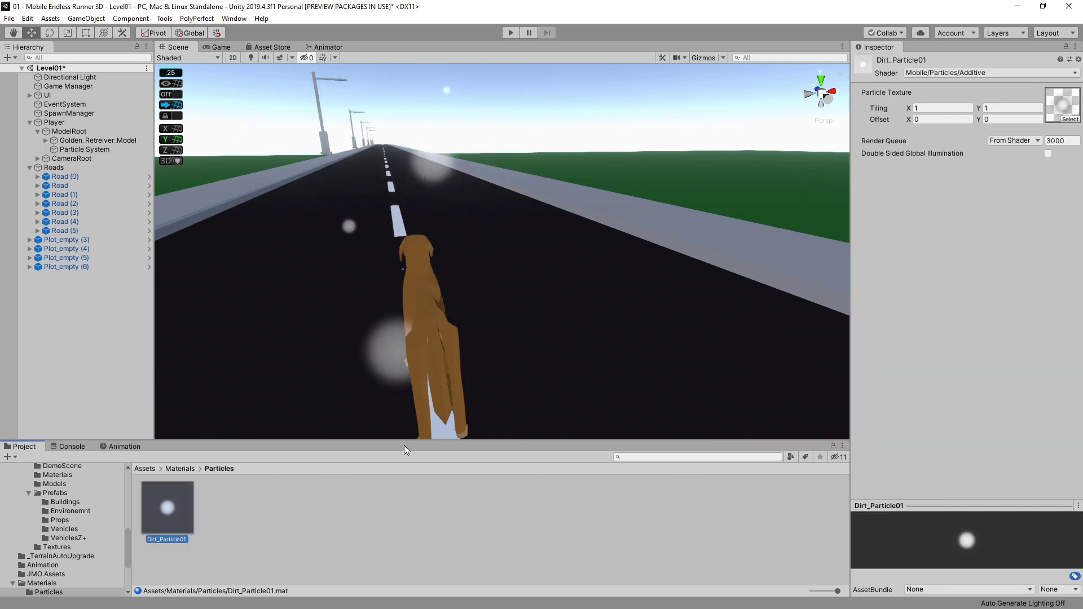
pyautogui.click(957, 73)
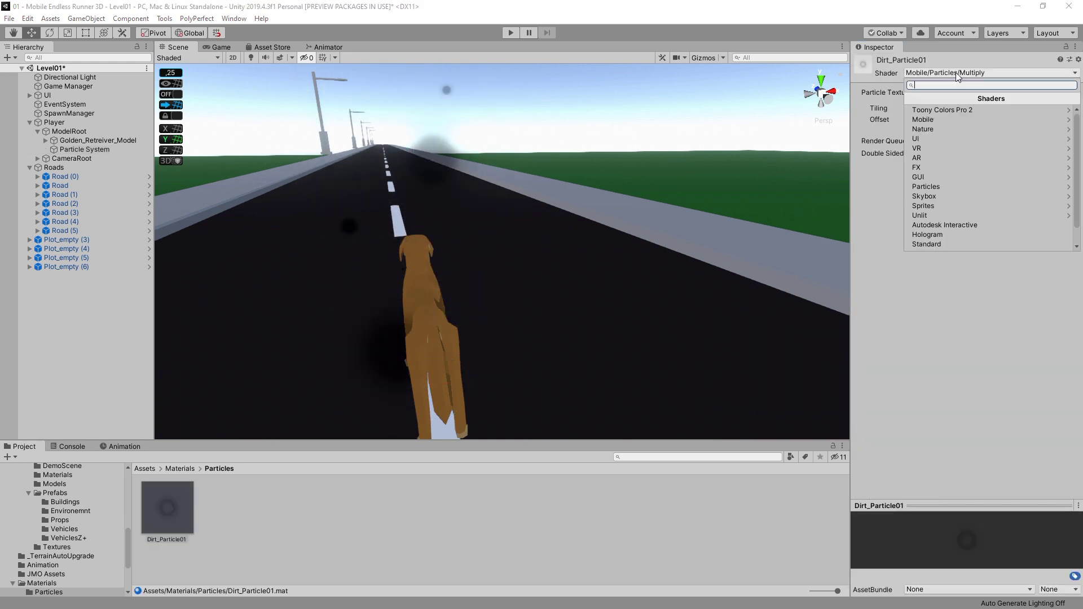
pyautogui.click(943, 119)
pyautogui.click(959, 119)
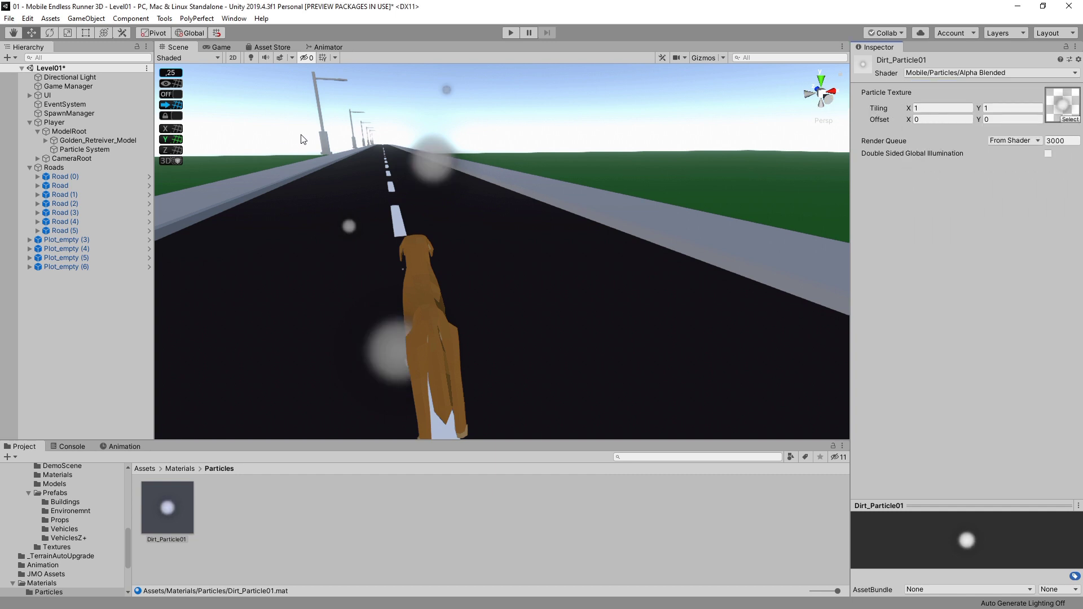
# Set the particle system's maximum Start Size to 0.075
pyautogui.click(79, 148)
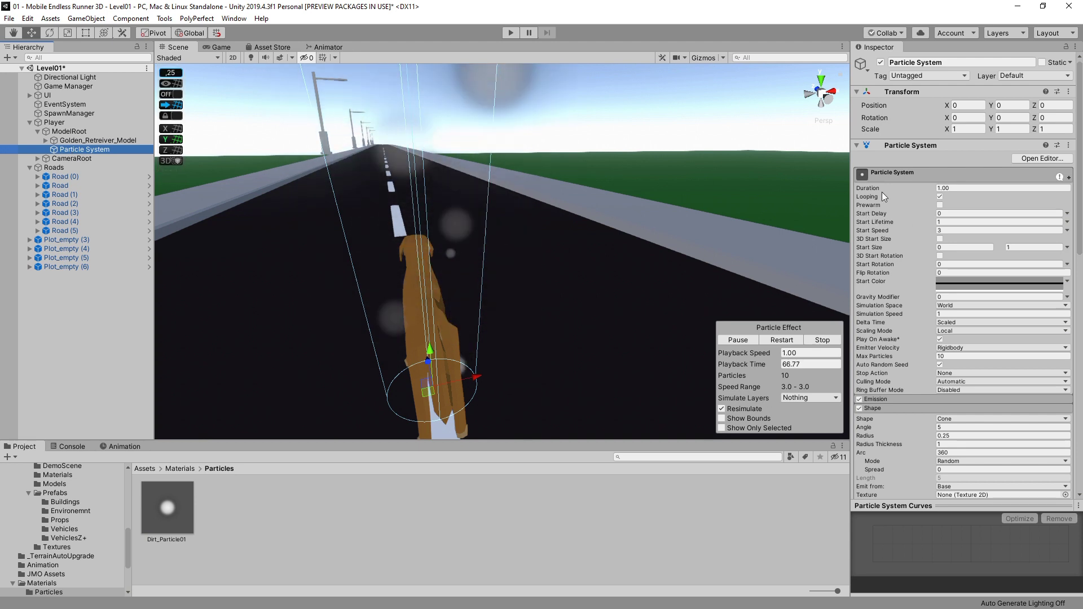
pyautogui.click(1034, 247)
pyautogui.write('0,075')
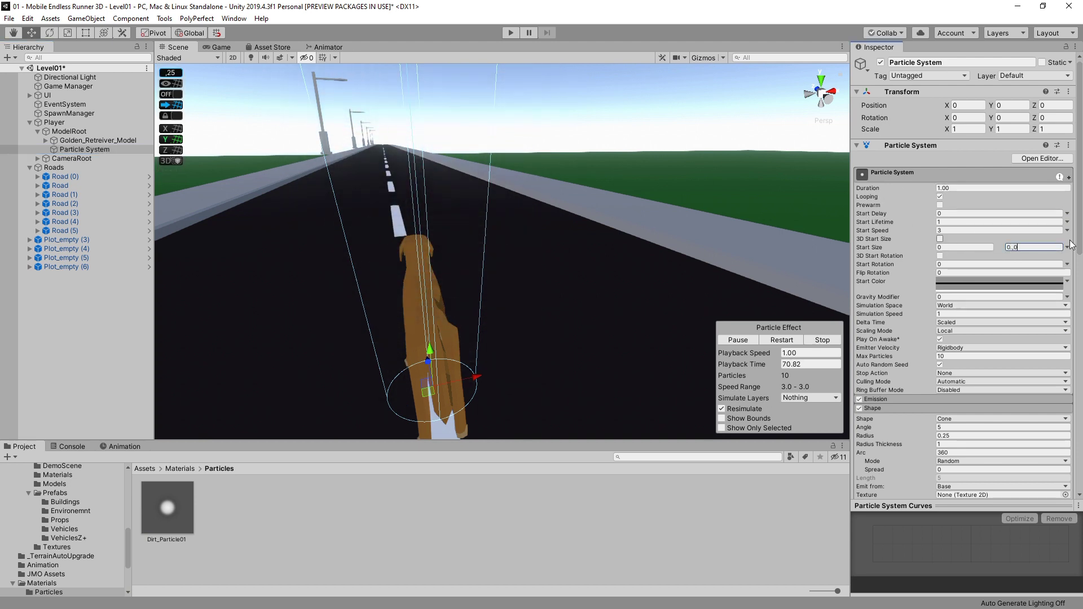
# Play-test the level, steering the dog left and right to check the dirt particles, and stop the game
pyautogui.click(511, 32)
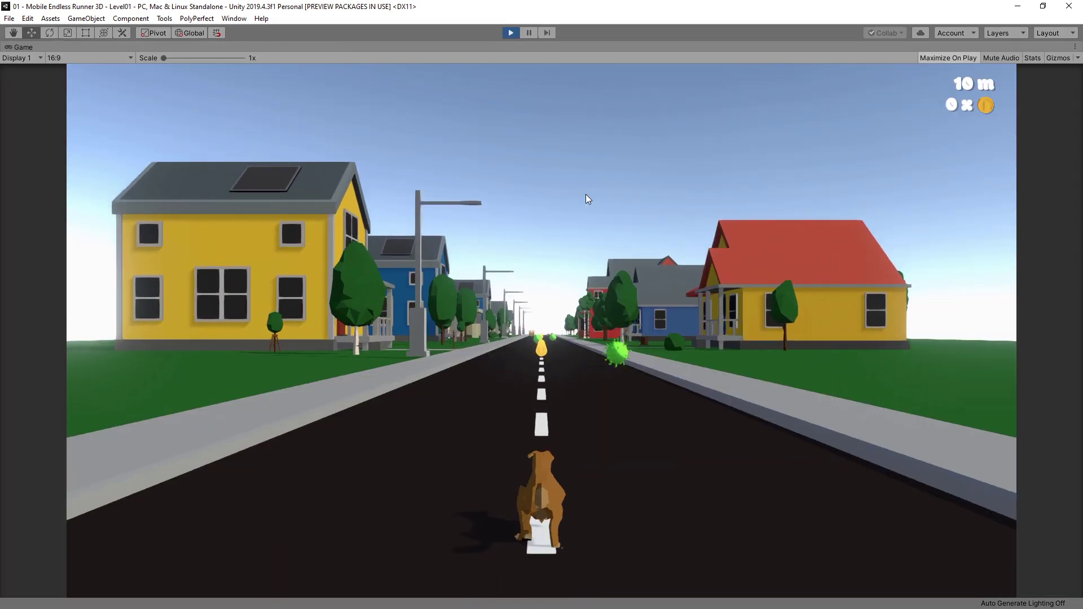
pyautogui.press('Left')
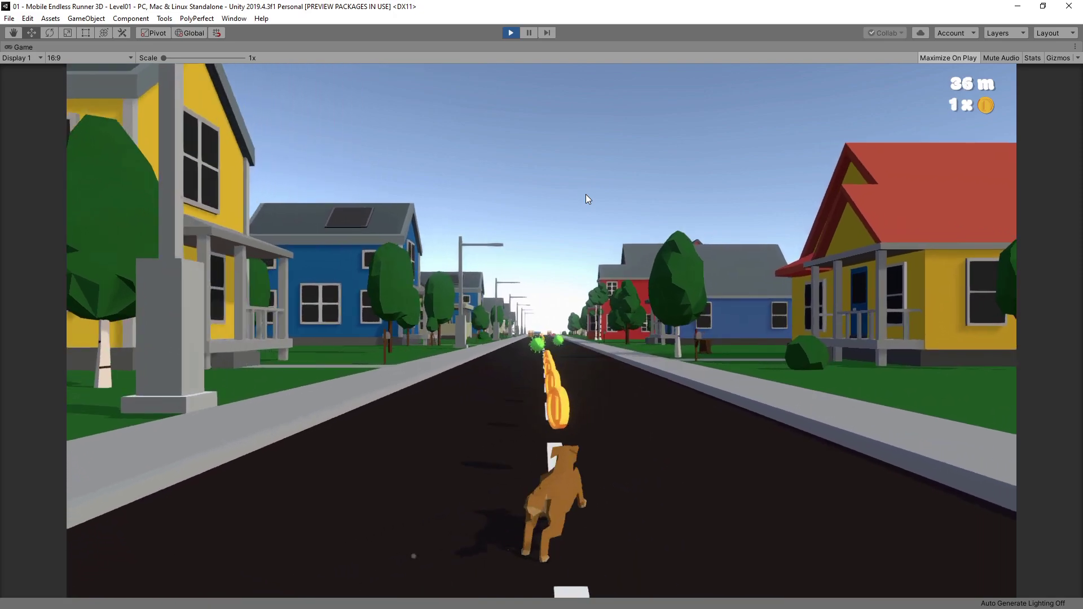
pyautogui.press('Right')
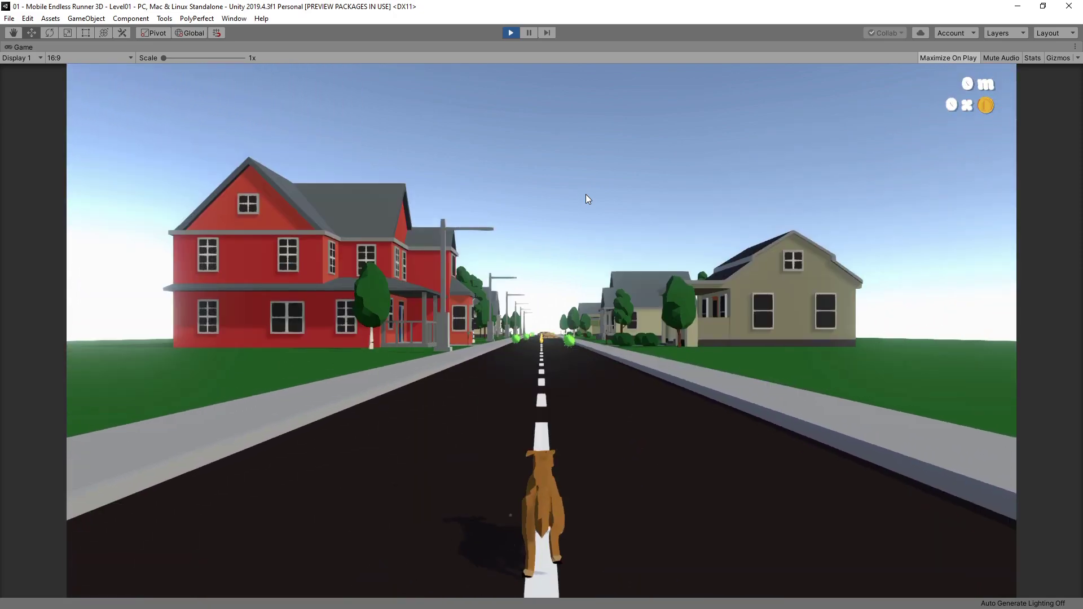
pyautogui.hotkey('ctrl', 'p')
# With the particle effect previewing beside the dog, set the Gravity Modifier to 0.7 and save the scene
pyautogui.click(735, 339)
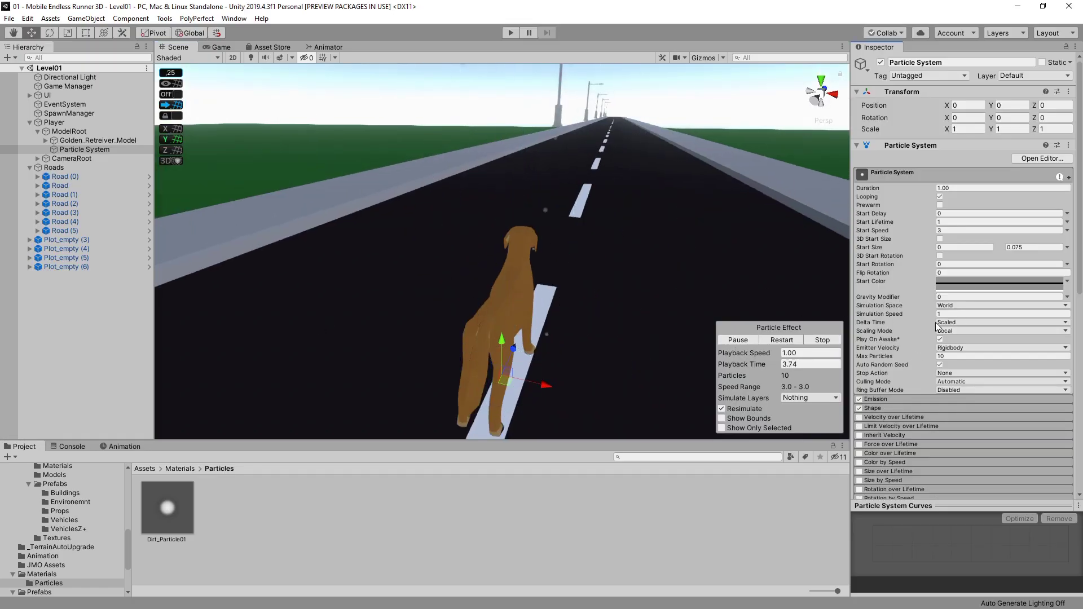
pyautogui.keyDown('alt'); pyautogui.moveTo(507, 305); pyautogui.dragTo(648, 347); pyautogui.keyUp('alt')
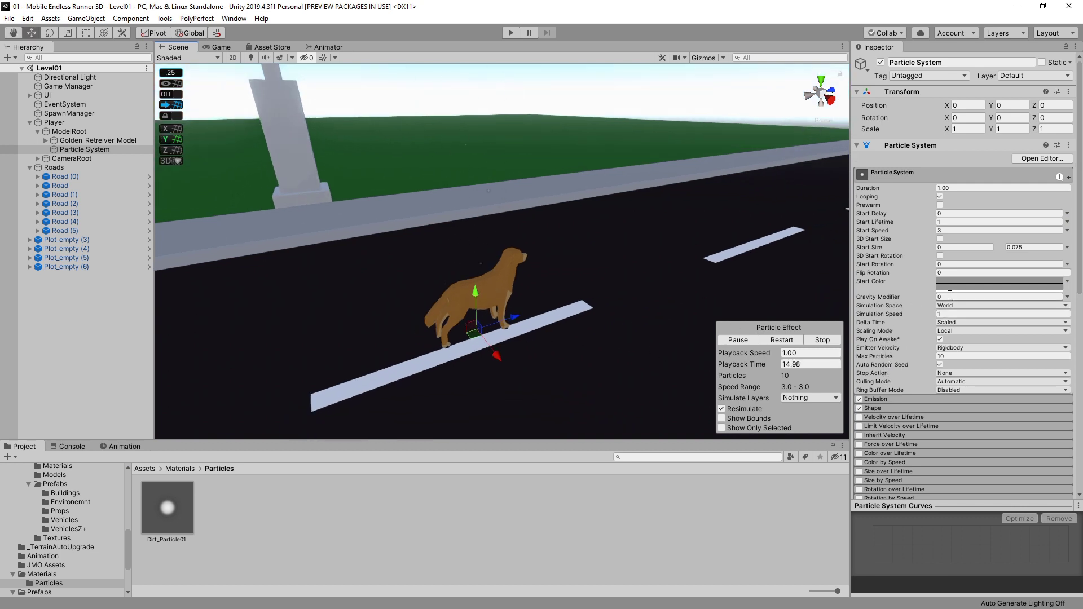
pyautogui.click(996, 297)
pyautogui.write('1')
pyautogui.keyDown('alt'); pyautogui.moveTo(705, 366); pyautogui.dragTo(540, 299); pyautogui.keyUp('alt')
pyautogui.click(979, 297)
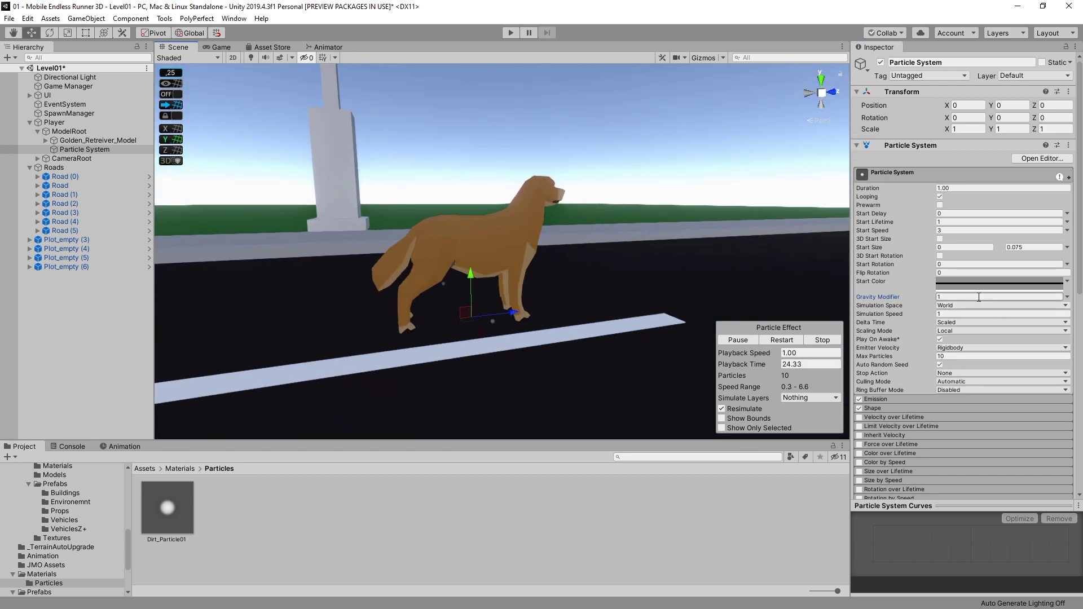
pyautogui.write('0.5')
pyautogui.press('BackSpace')
pyautogui.write('7')
pyautogui.hotkey('ctrl', 's')
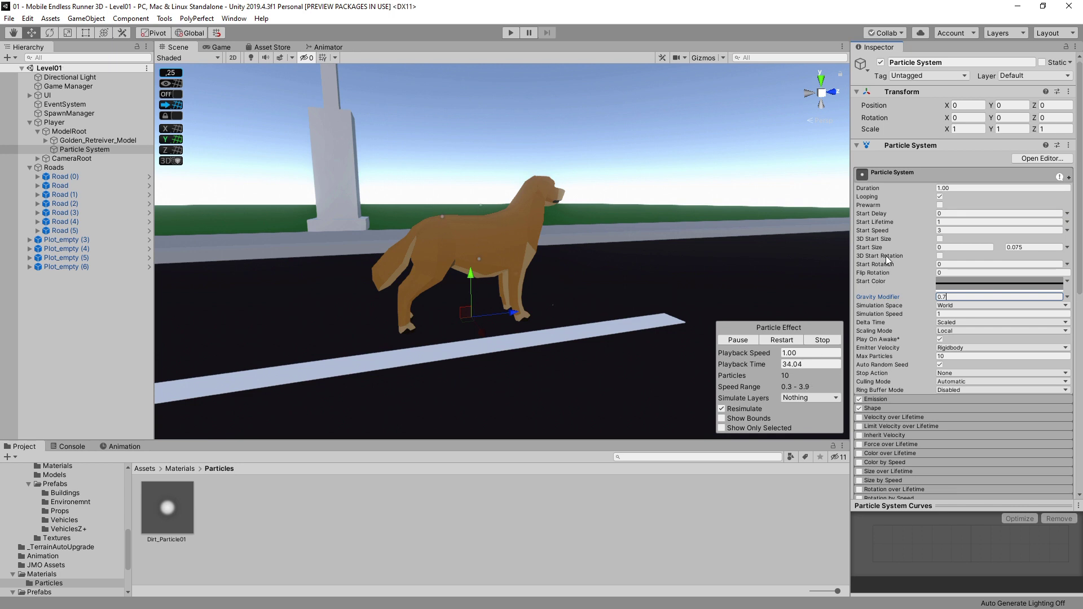
# Enable Velocity over Lifetime on the particle system and set its linear Z velocity to -0.75
pyautogui.scroll(-3, 922, 323)
pyautogui.click(922, 316)
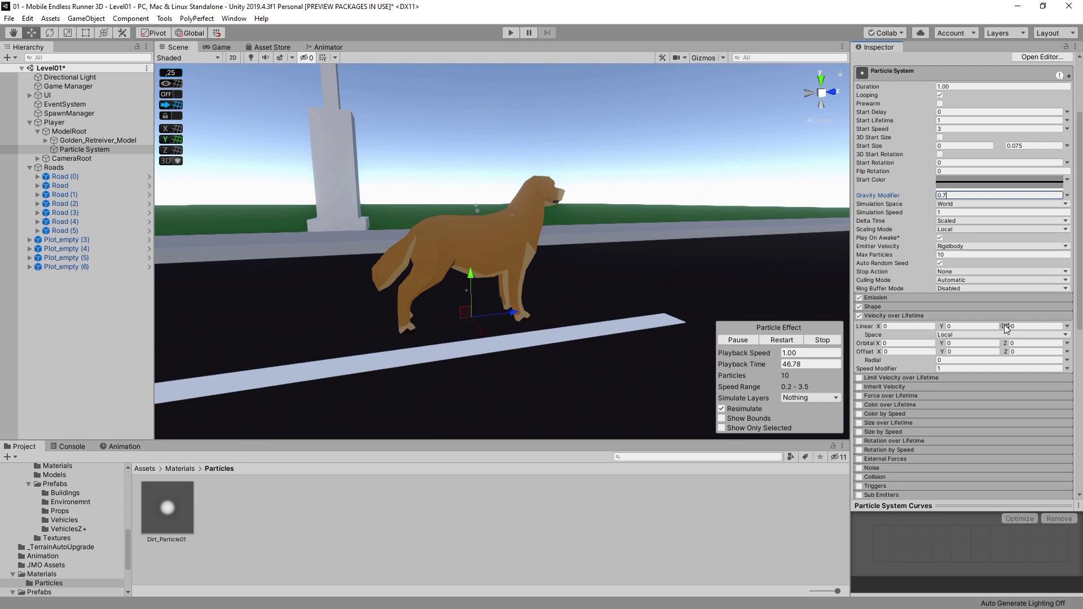
pyautogui.moveTo(1004, 326); pyautogui.dragTo(1036, 331)
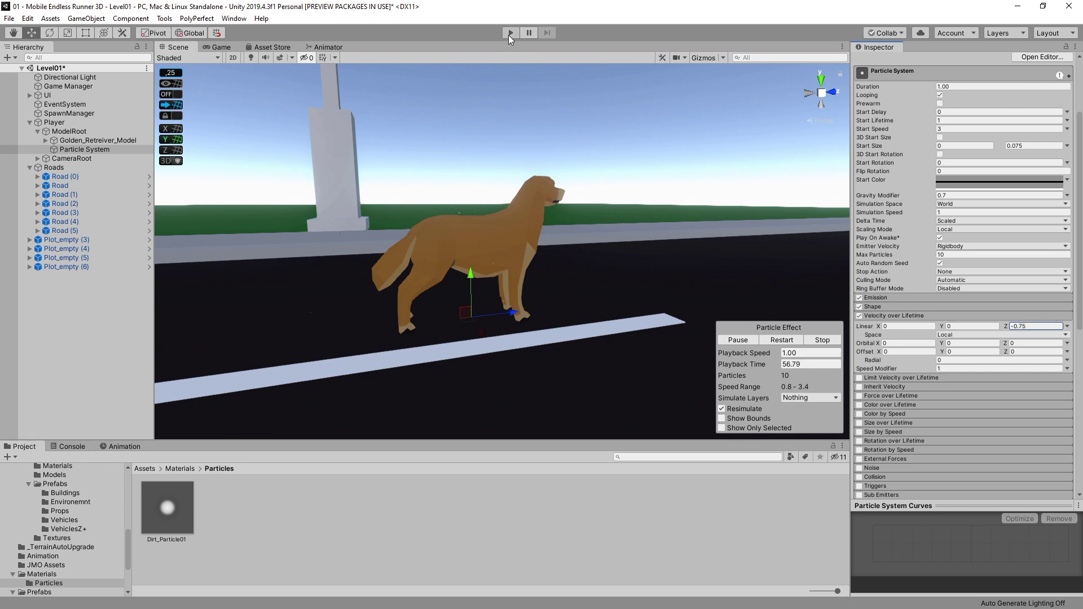
# Play-test the level with several lane changes to check the backward particle motion, and stop the game
pyautogui.click(510, 34)
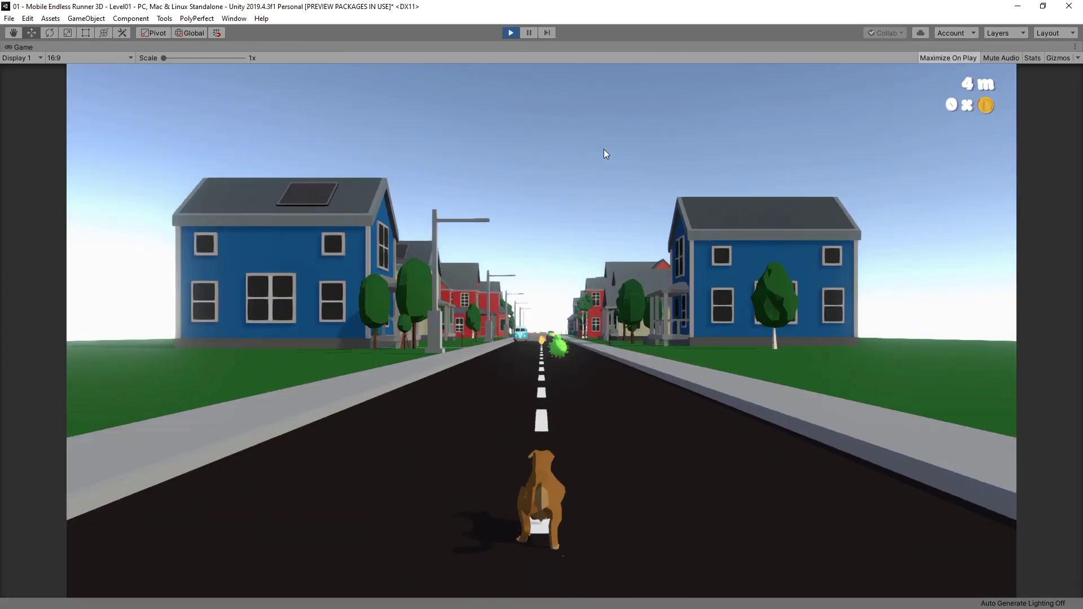
pyautogui.press('Right')
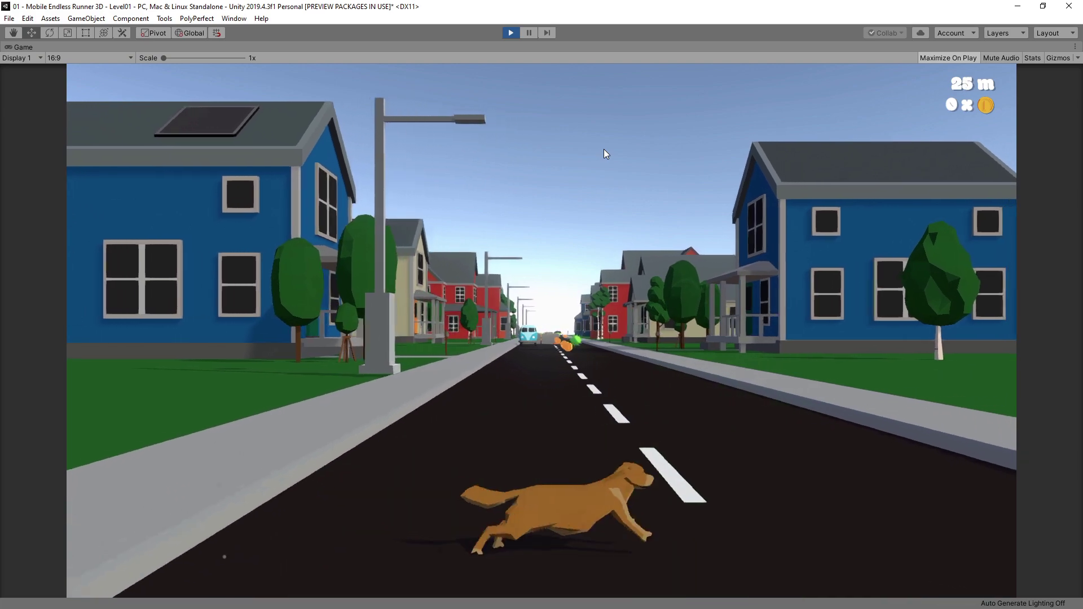
pyautogui.press('Left')
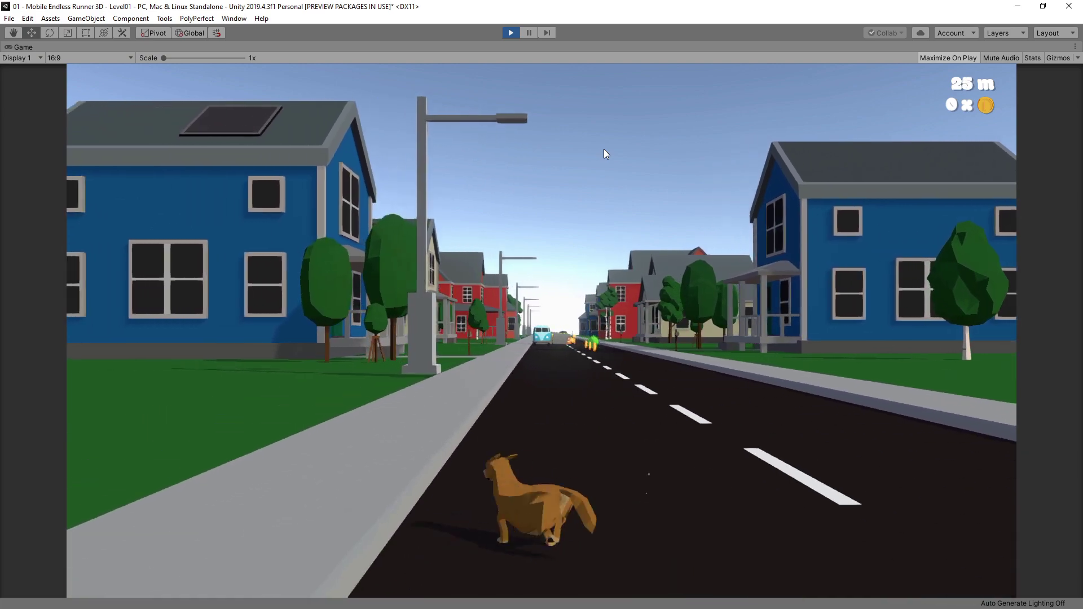
pyautogui.press('Right')
pyautogui.press('Right')
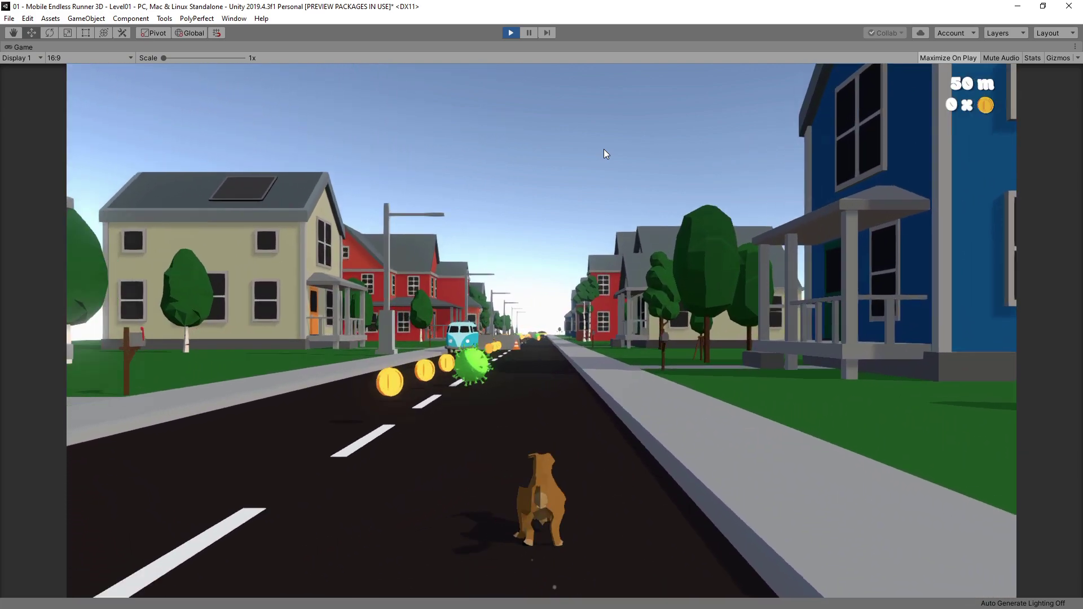
pyautogui.click(511, 33)
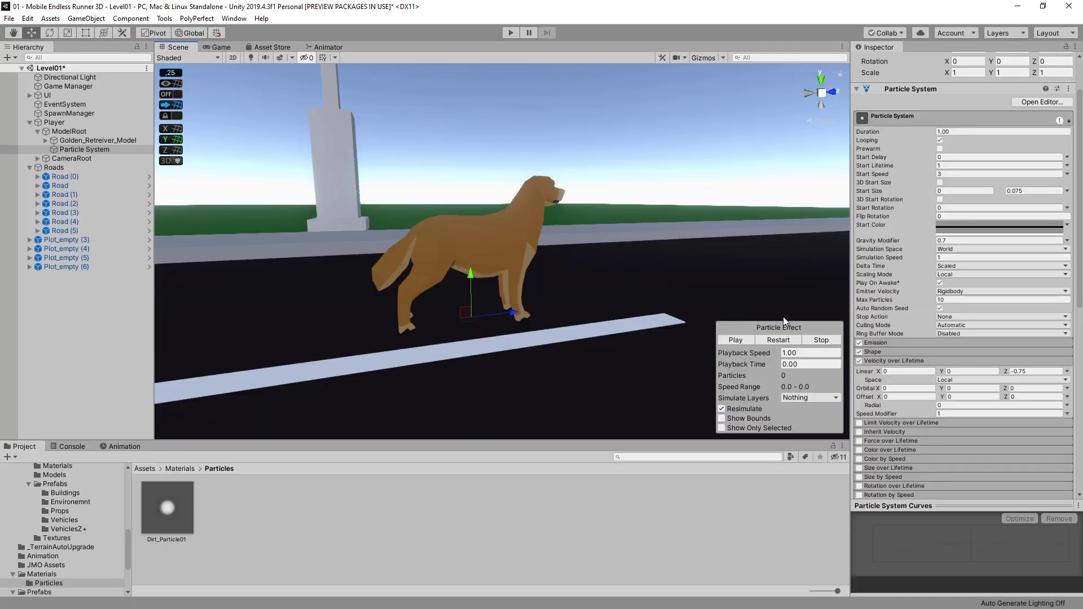
# Set the particle system's Emission to a Rate over Time of 0 and a Rate over Distance of 10
pyautogui.click(889, 343)
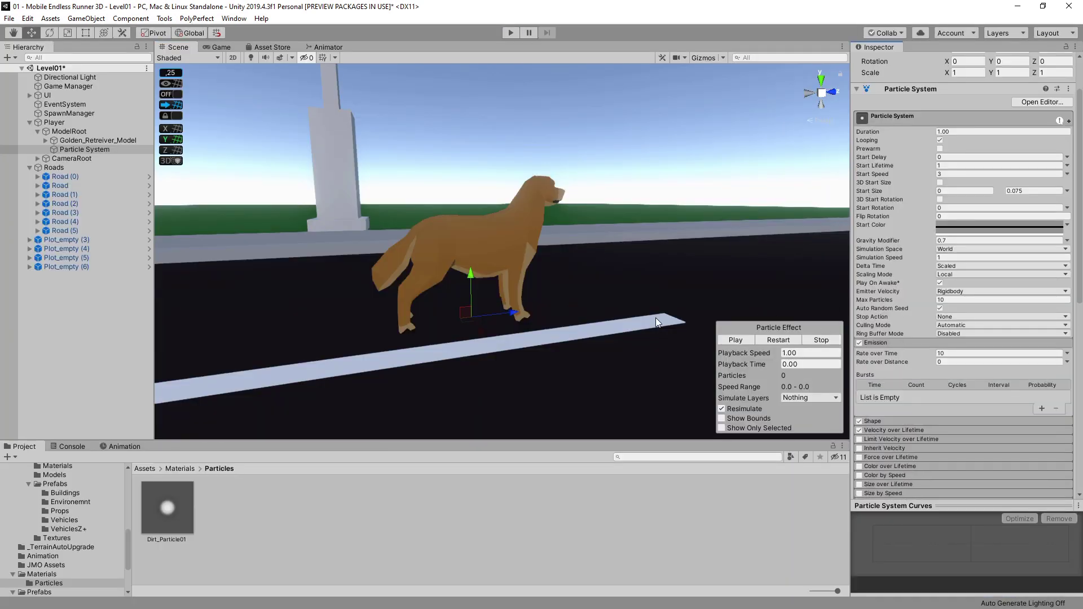
pyautogui.click(730, 340)
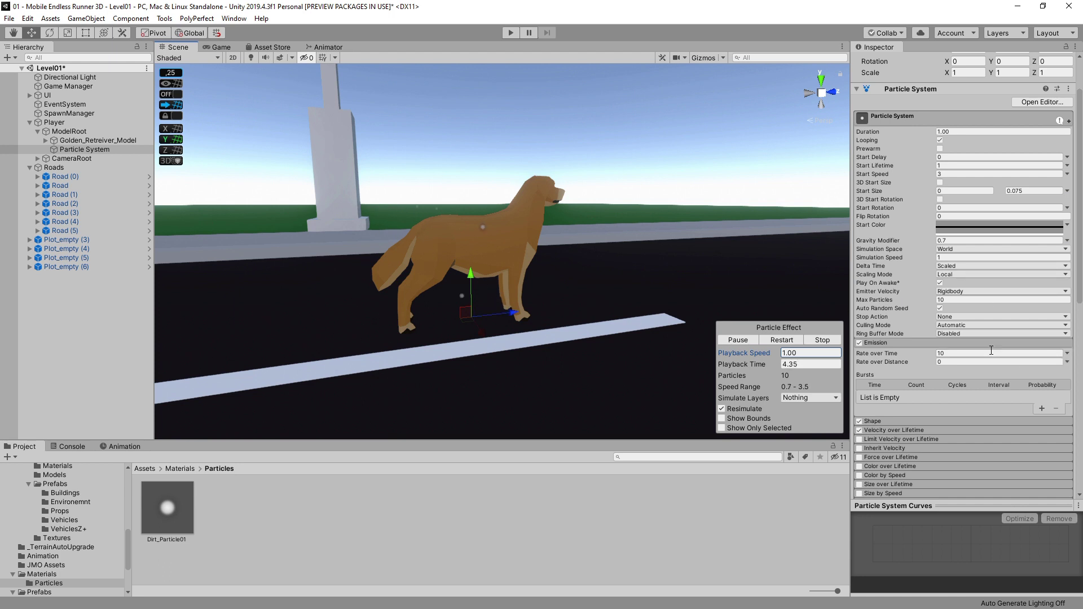
pyautogui.click(960, 353)
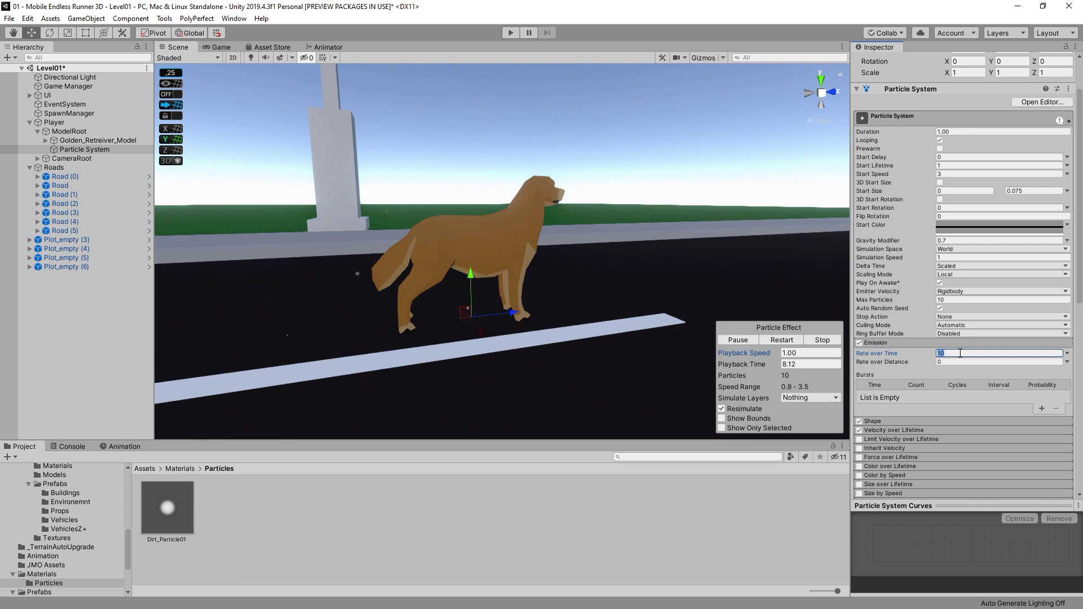
pyautogui.write('0')
pyautogui.press('Tab')
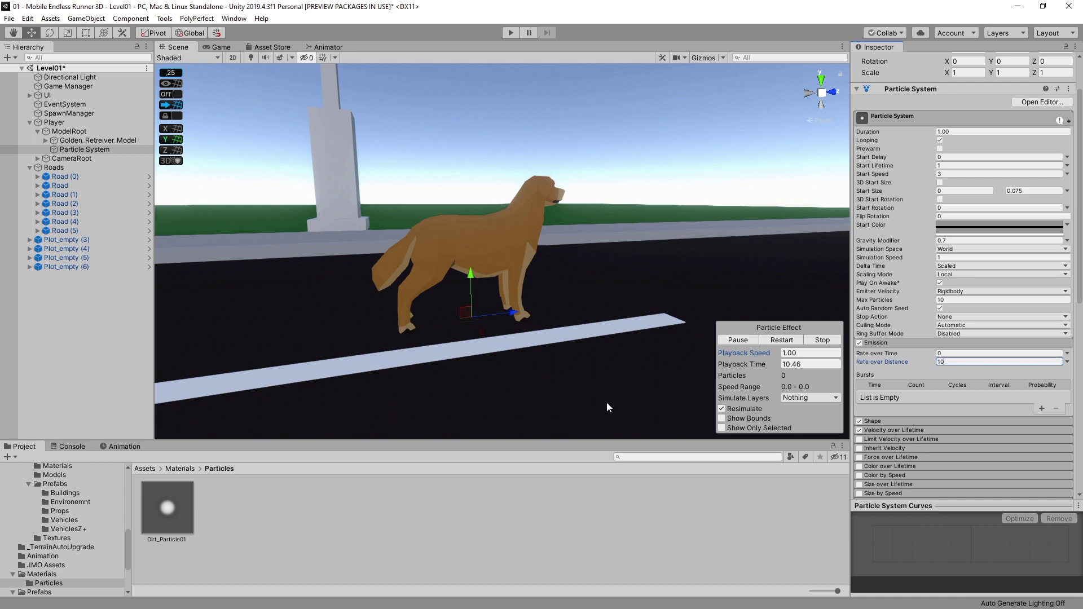
# Play-test the level while turning the dog both ways to check the distance-based emission, and stop the game
pyautogui.click(500, 316)
pyautogui.hotkey('ctrl', 'p')
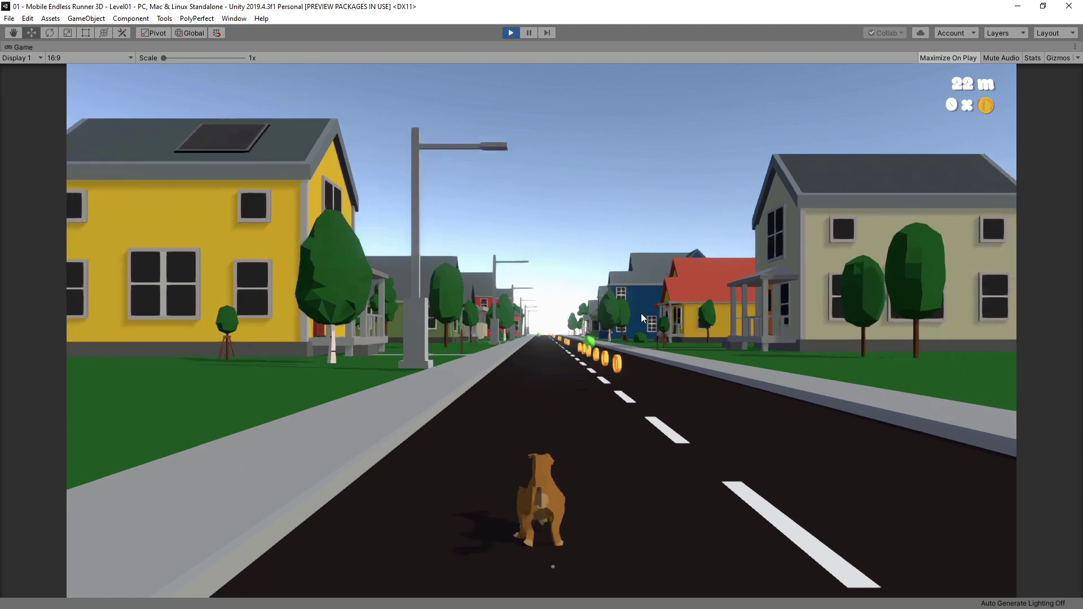
pyautogui.press('Right')
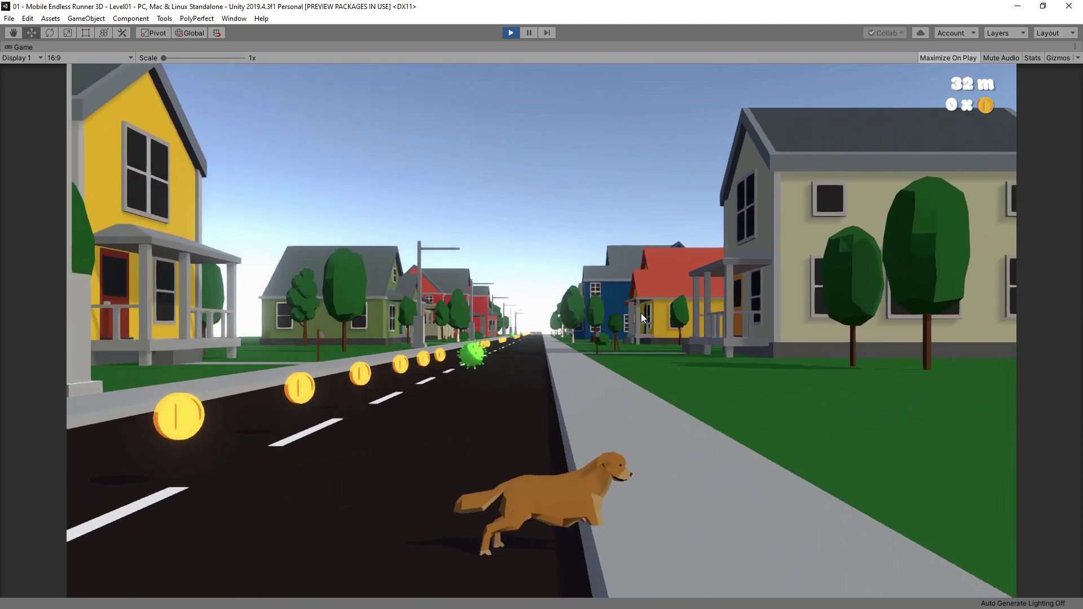
pyautogui.press('Left')
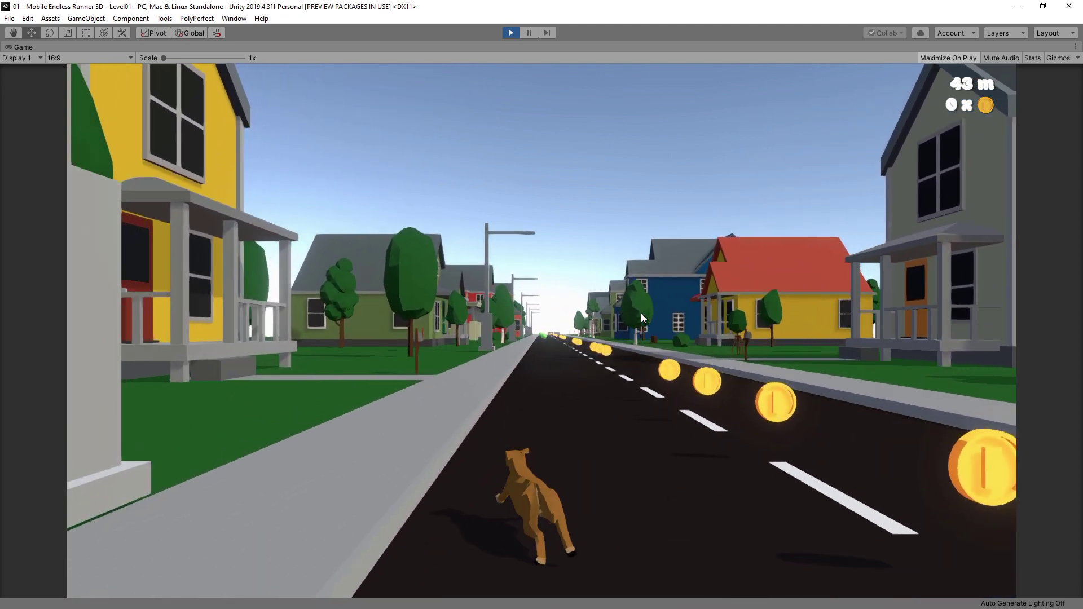
pyautogui.press('Right')
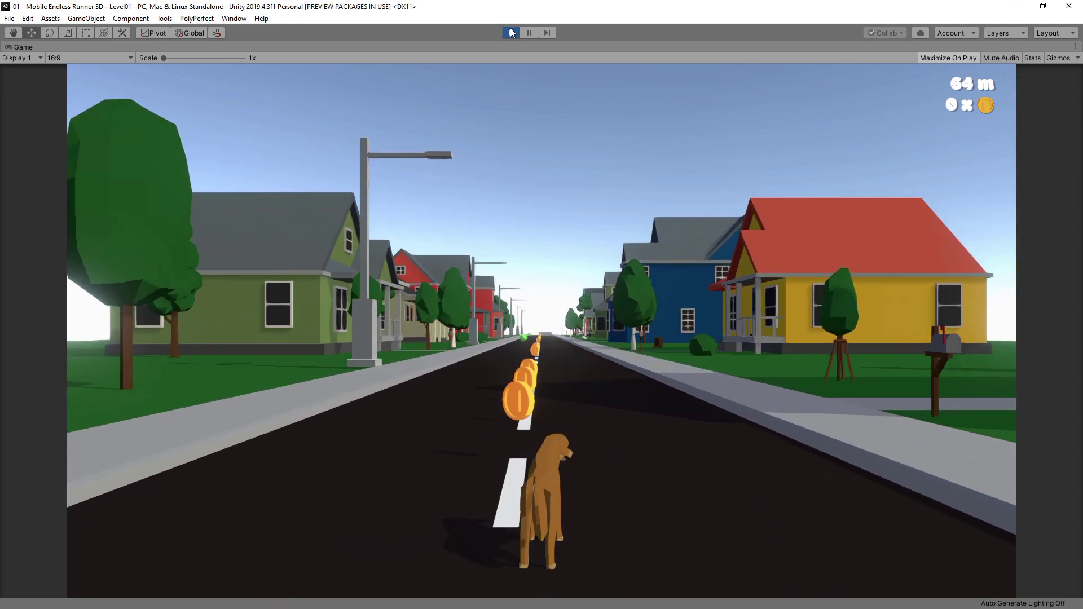
pyautogui.click(510, 32)
# Set the particle system's Max Particles to 100
pyautogui.click(957, 300)
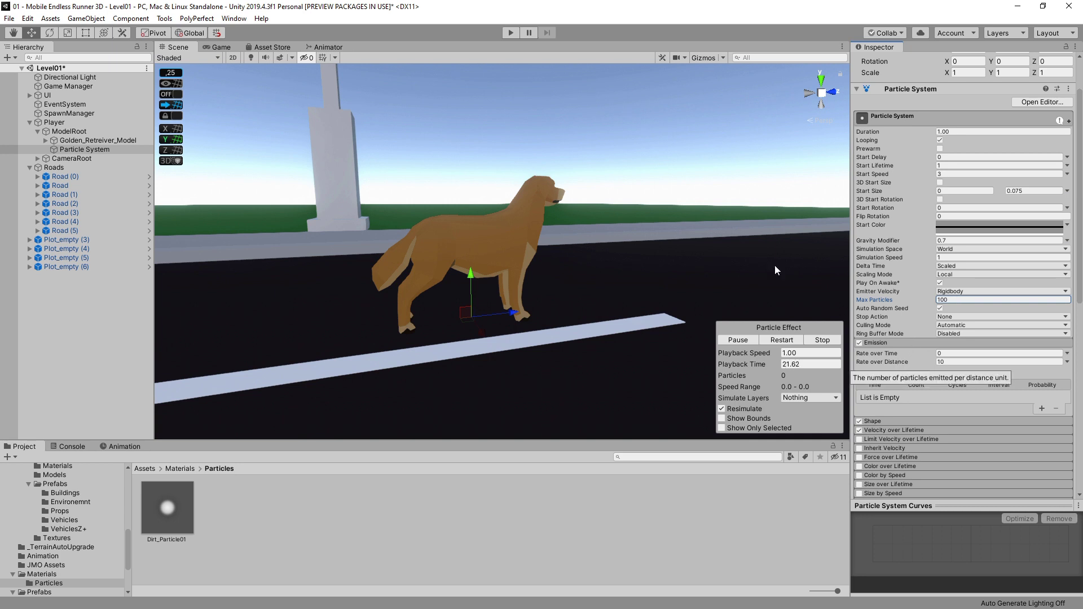
# Play-test the level briefly to check the dirt particles with the new particle limit, and stop the game
pyautogui.click(506, 33)
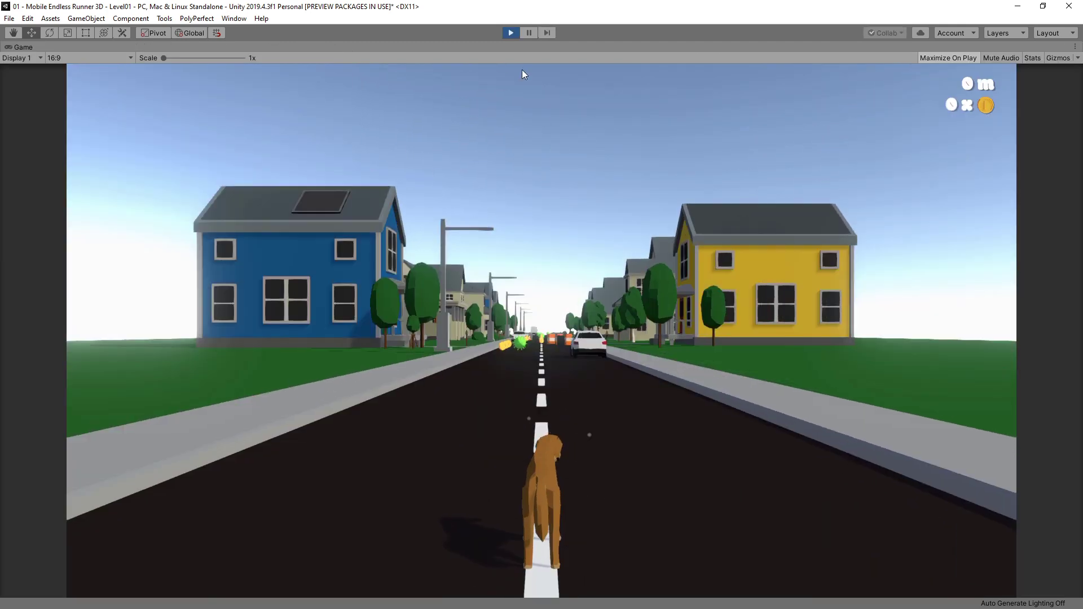
pyautogui.click(511, 33)
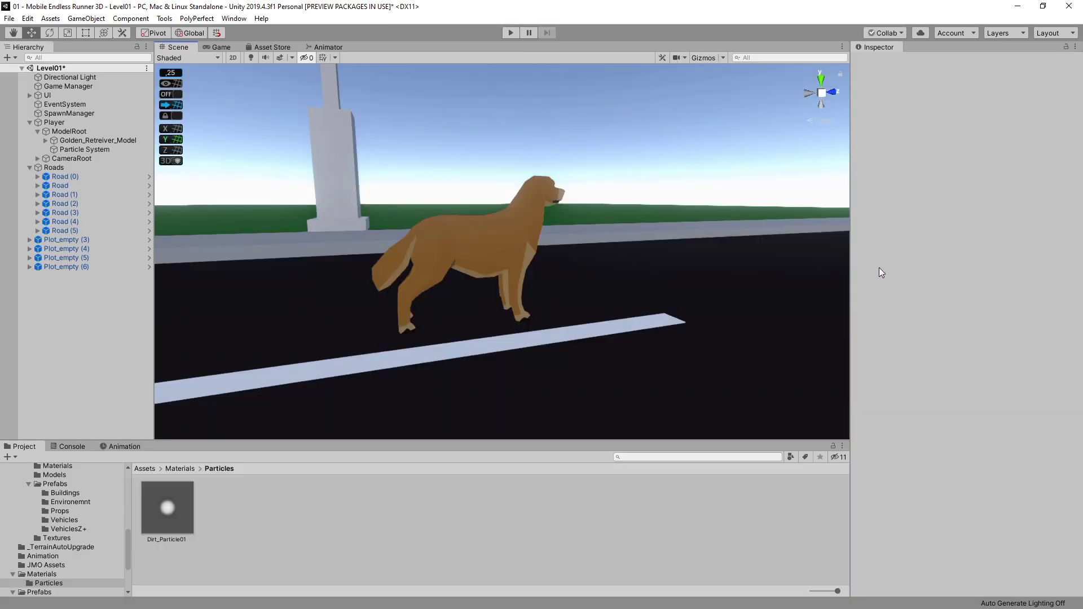
# Set the player particle system's Rate over Distance to random between the constants 1 and 3, and save the scene
pyautogui.click(104, 149)
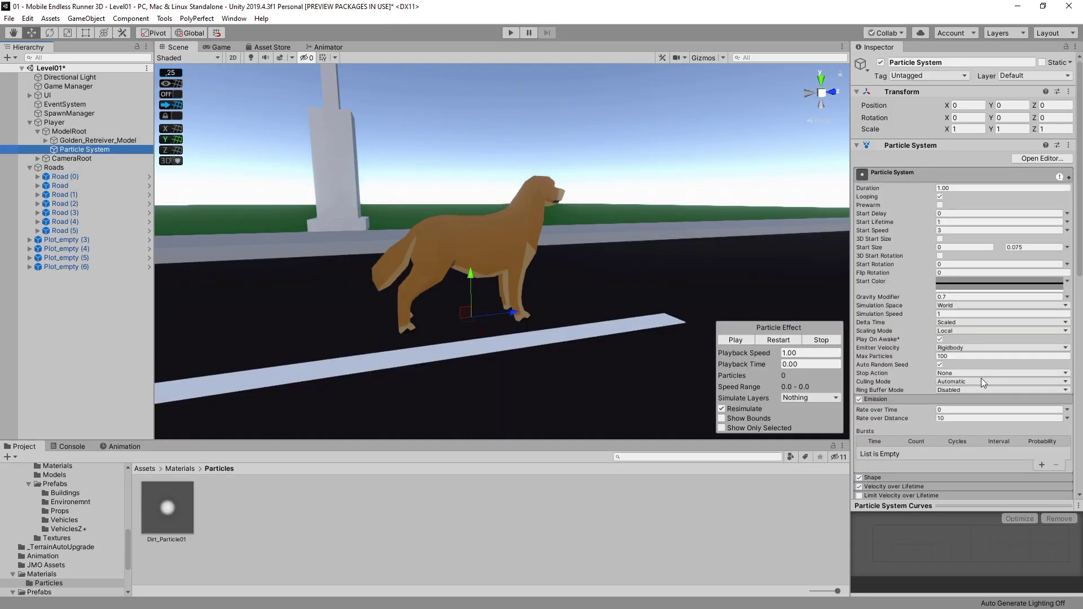
pyautogui.click(1066, 418)
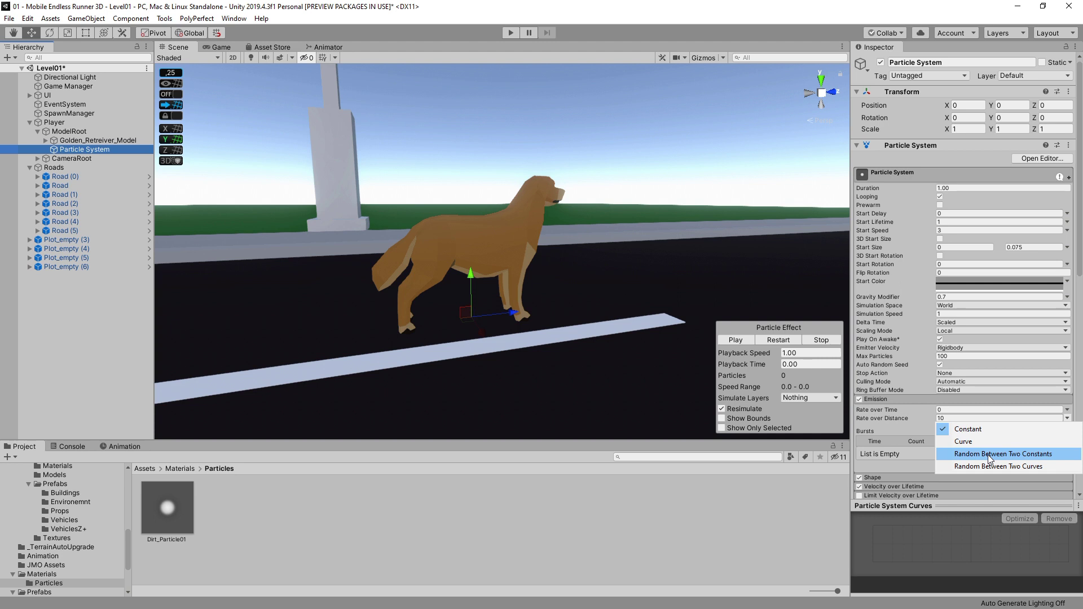
pyautogui.click(1003, 455)
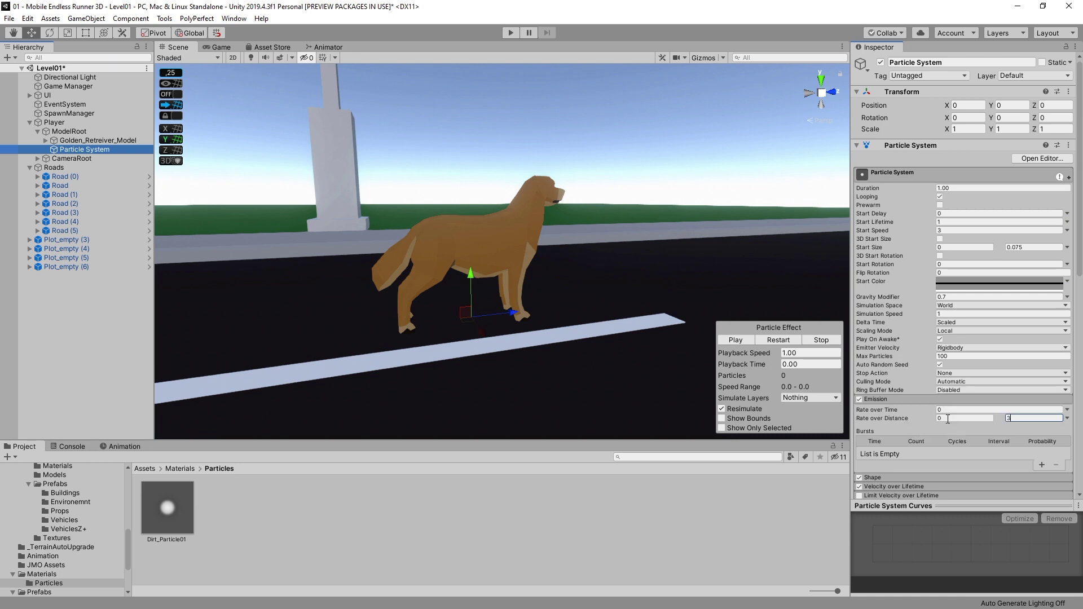
pyautogui.hotkey('shift', 'Tab')
pyautogui.hotkey('ctrl', 's')
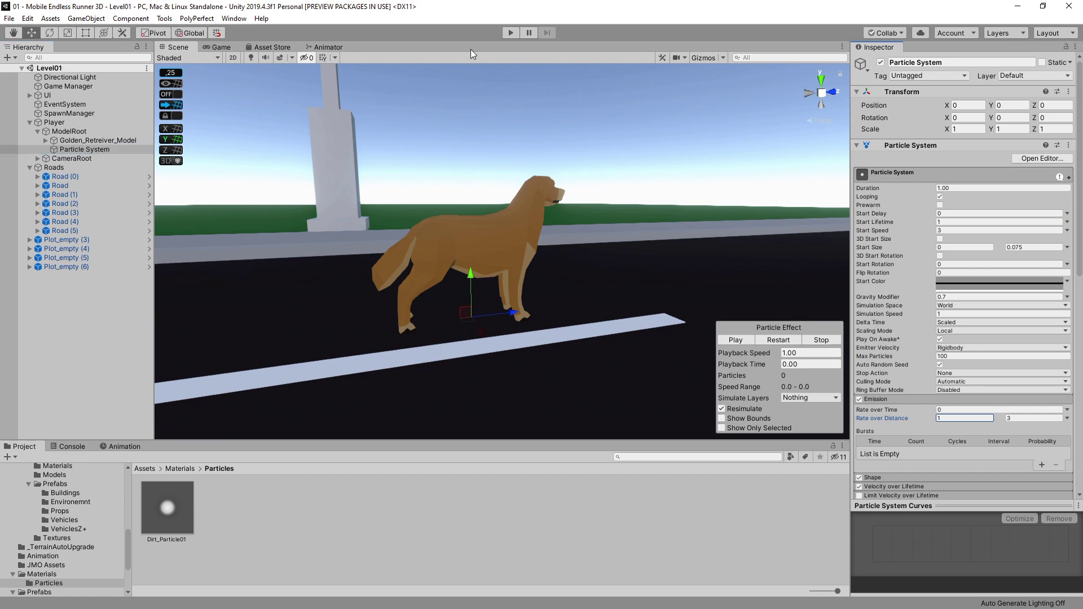
# Play-test the level, turning the dog left and right to check the randomized dirt emission
pyautogui.click(516, 32)
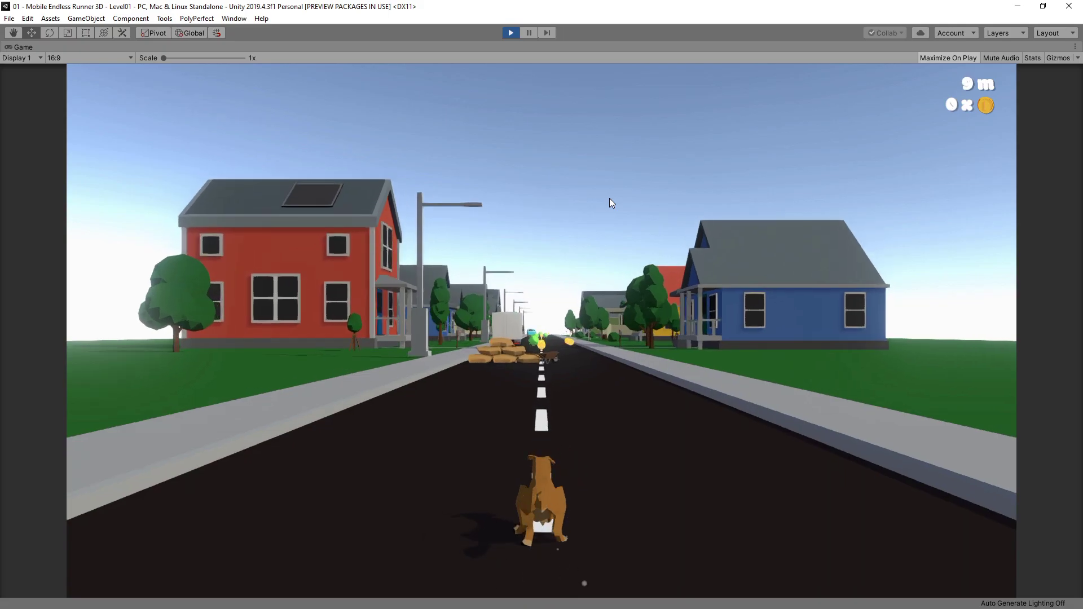
pyautogui.press('Left')
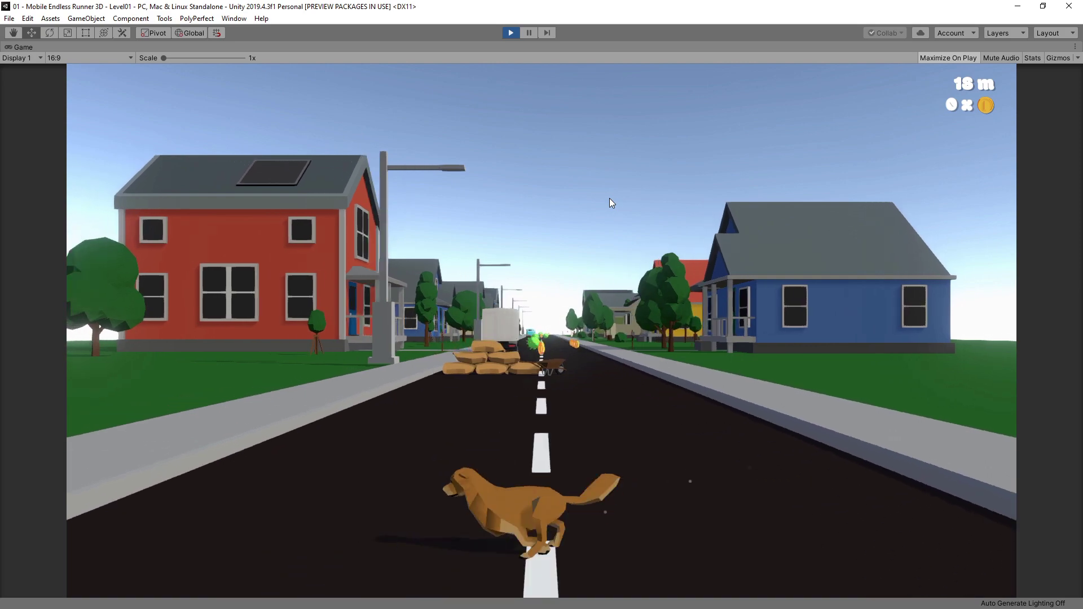
pyautogui.press('Right')
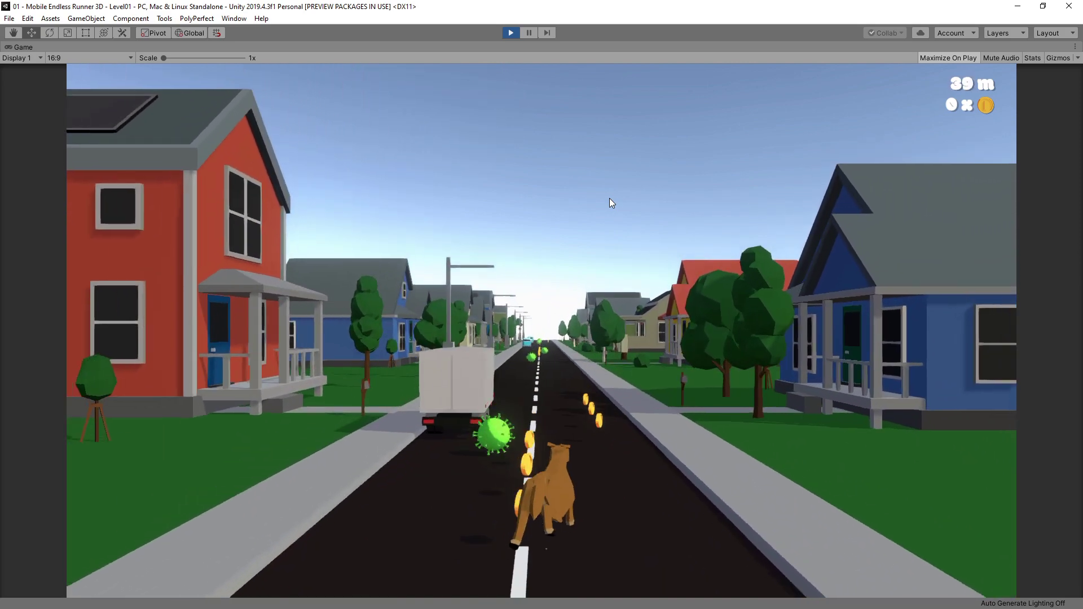
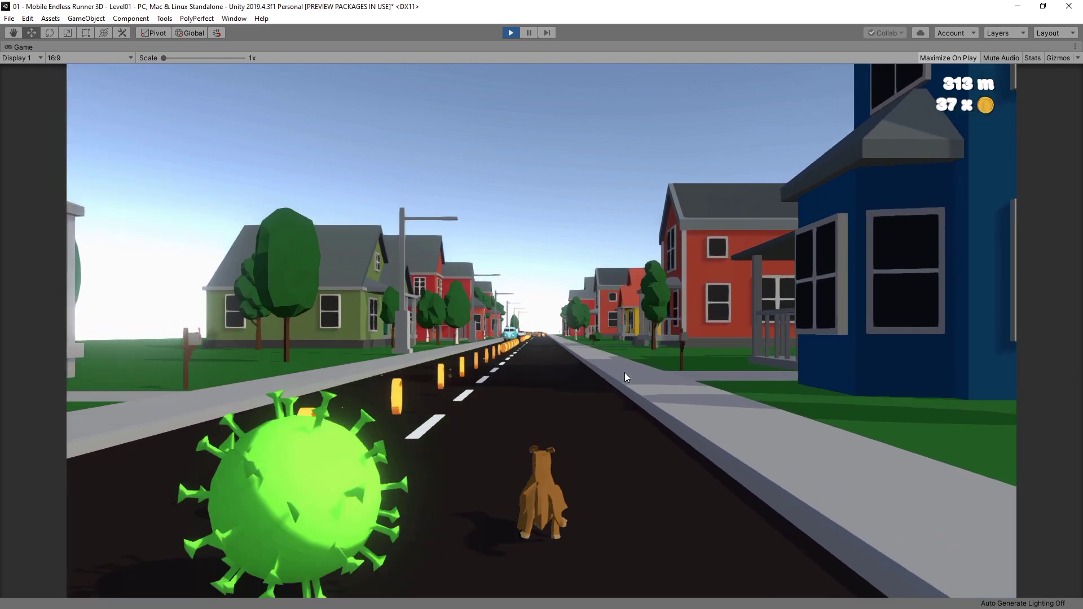
# Move the dog one lane to the left in the running level, and stop the game
pyautogui.press('Left')
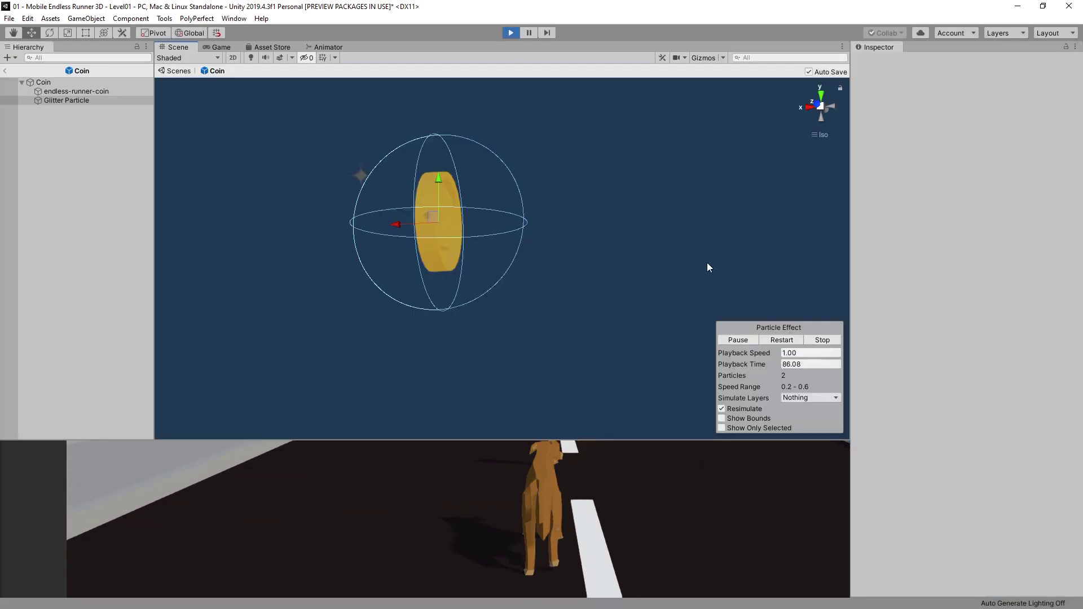
pyautogui.hotkey('ctrl', 'p')
# Duplicate the Glitter Particle object in the Coin prefab and rename the copy as Collected Particle
pyautogui.click(65, 100)
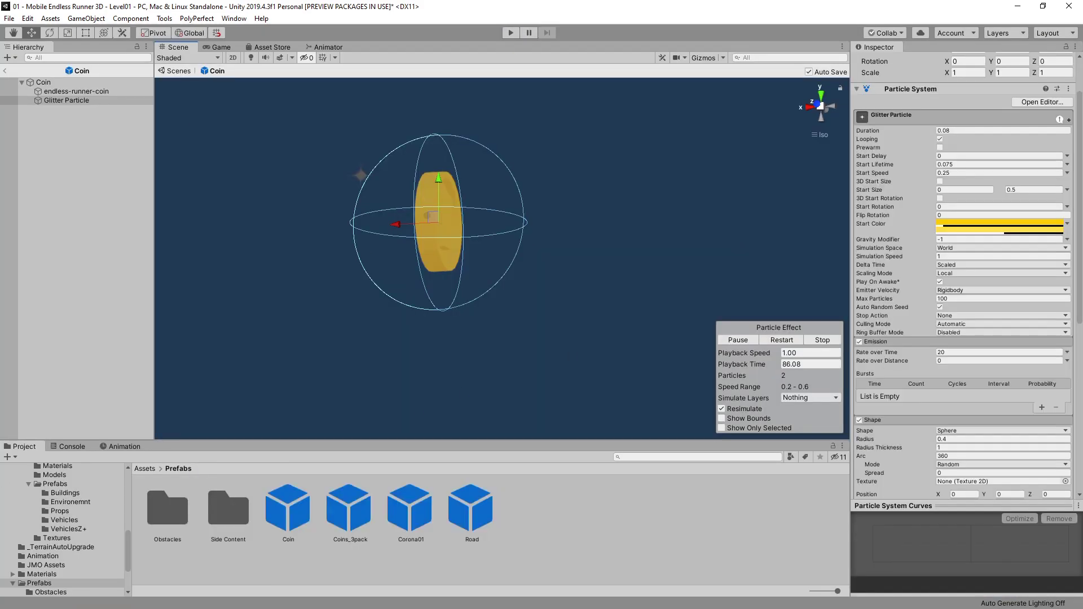
pyautogui.hotkey('ctrl', 'd')
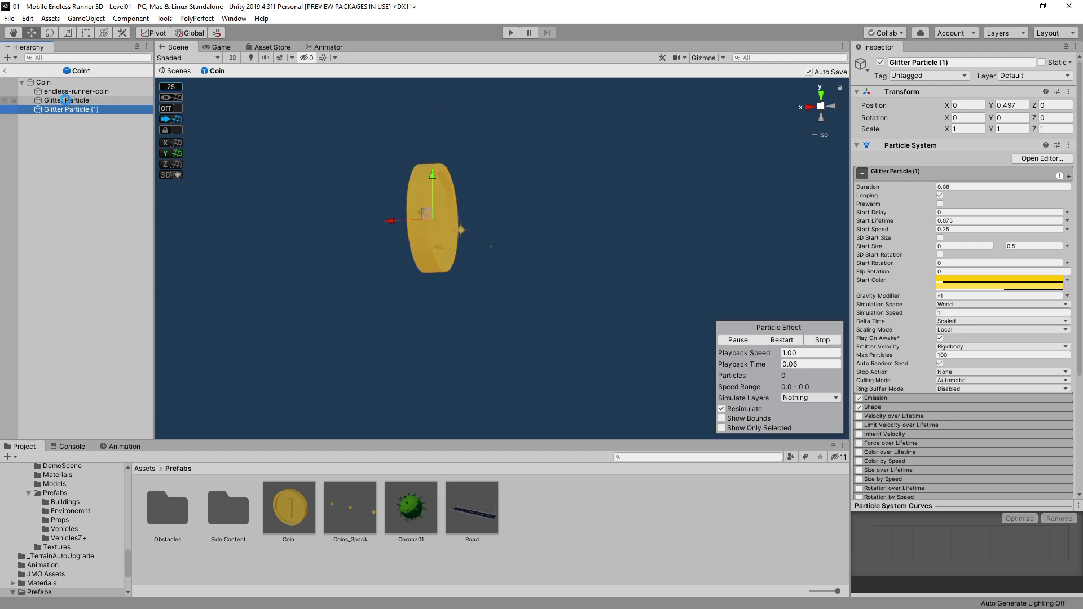
pyautogui.press('F2')
pyautogui.write('Collected Particle')
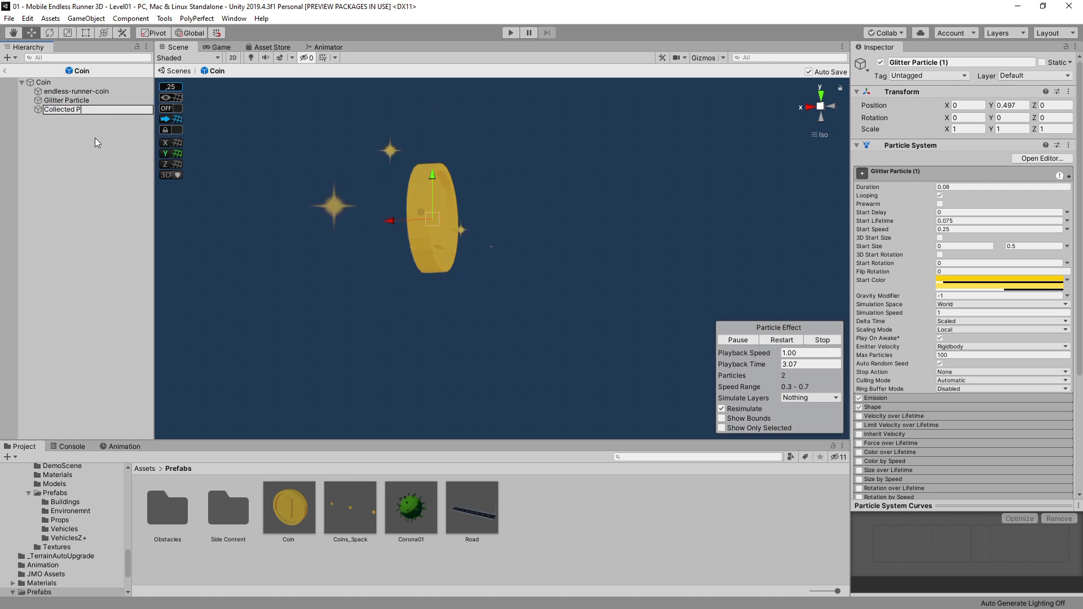
pyautogui.press('Return')
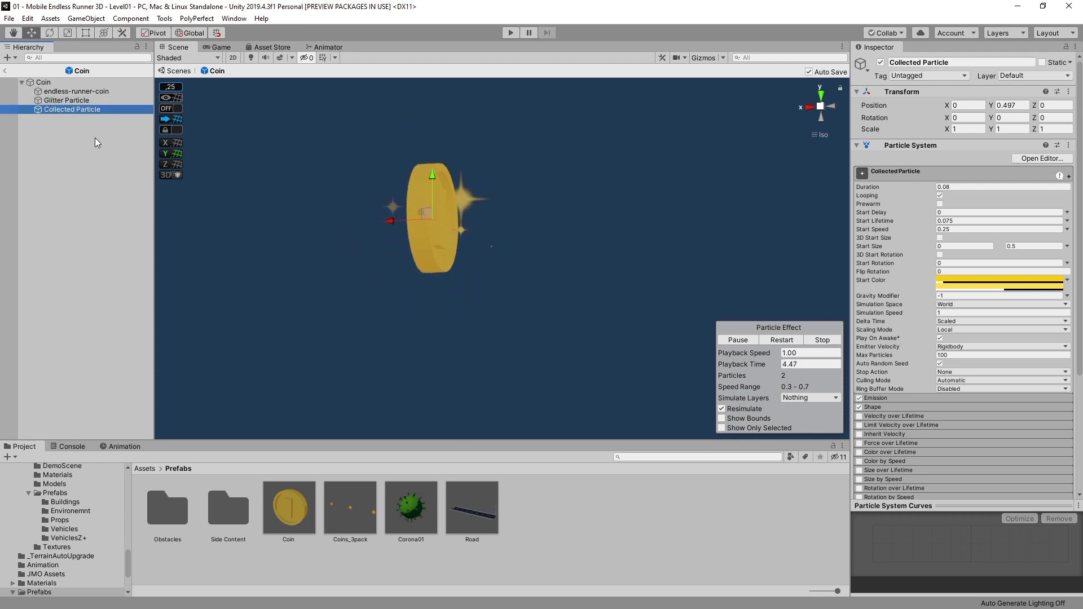
# Turn off Looping on Collected Particle, set its Duration and Start Lifetime to 0.5, and preview the effect
pyautogui.click(96, 101)
pyautogui.click(96, 108)
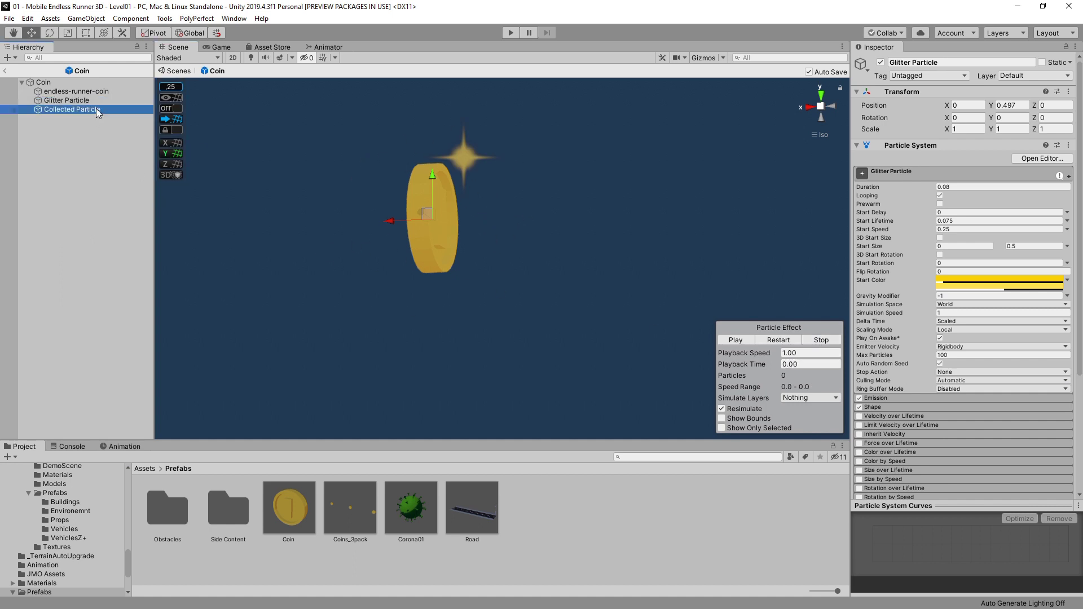
pyautogui.click(939, 195)
pyautogui.click(997, 187)
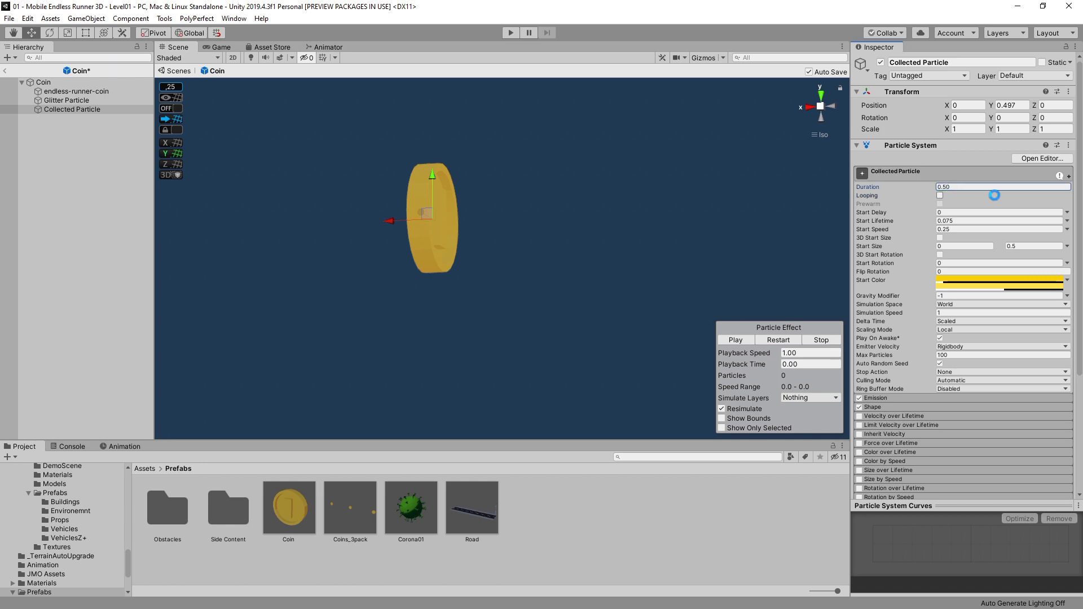
pyautogui.click(978, 221)
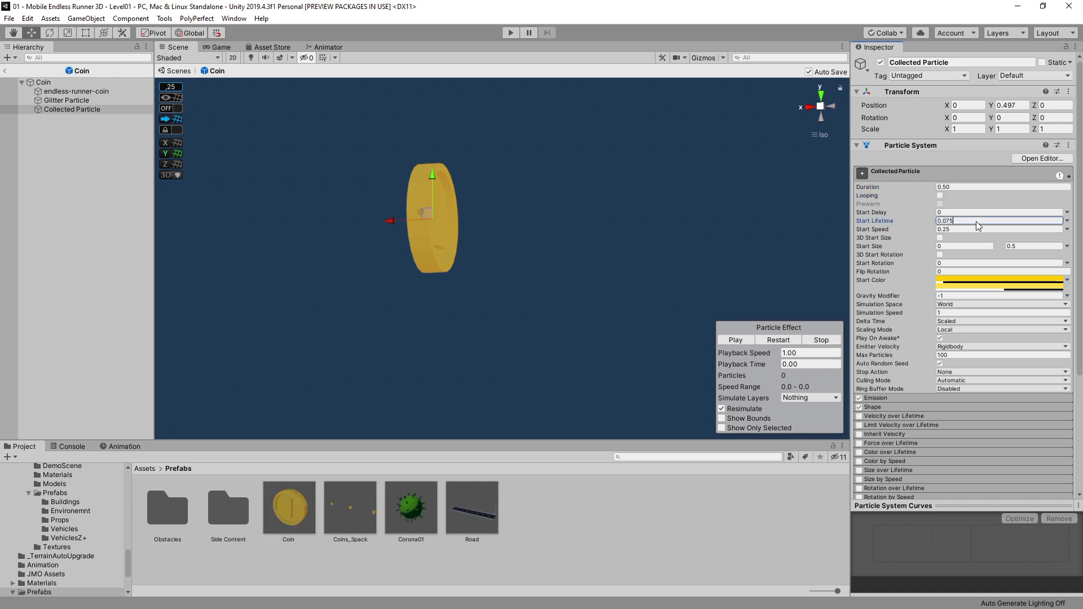
pyautogui.click(790, 238)
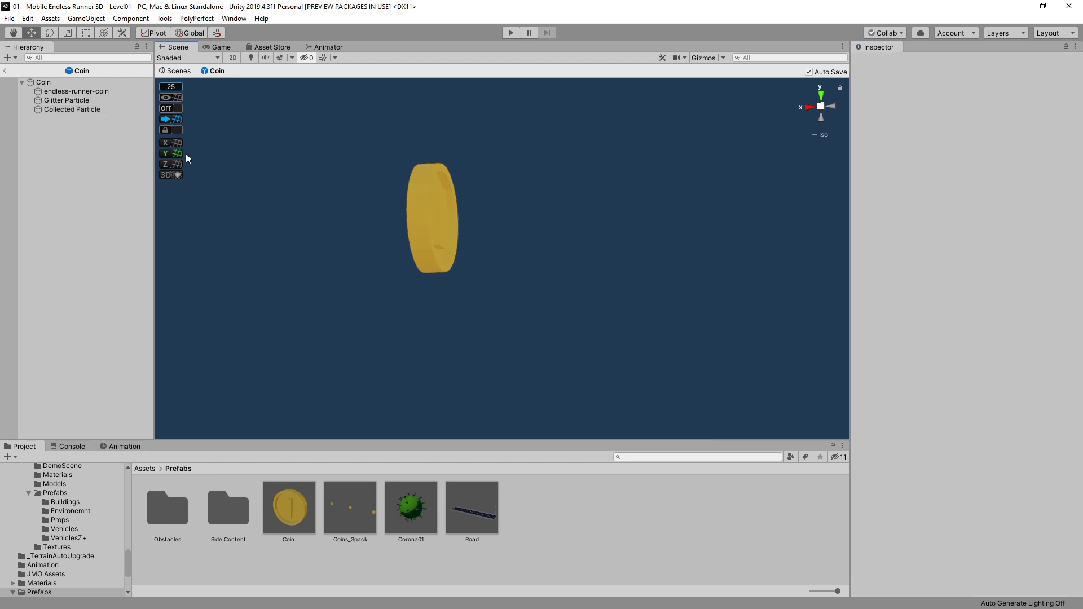
pyautogui.click(85, 110)
pyautogui.click(735, 340)
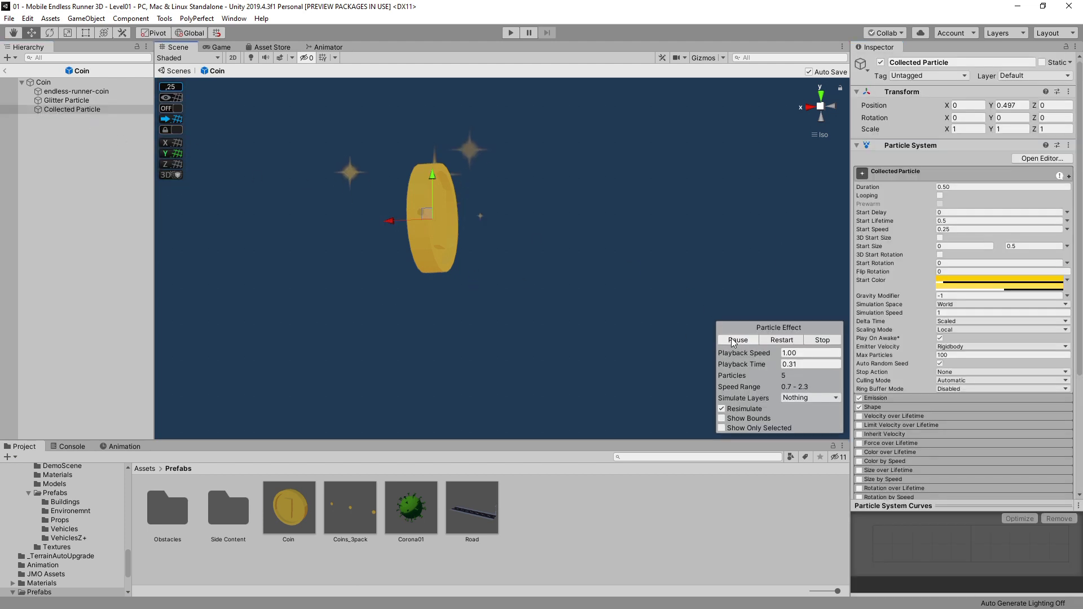
# Set Collected Particle's Gravity Modifier and Start Speed to 0, previewing the effect after each change
pyautogui.click(943, 297)
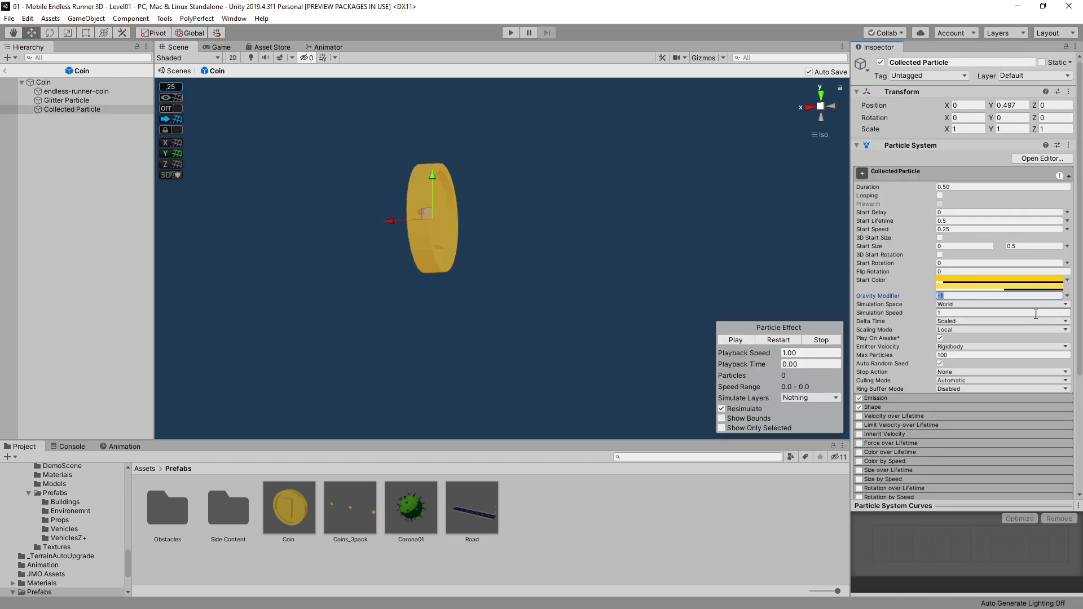
pyautogui.click(727, 341)
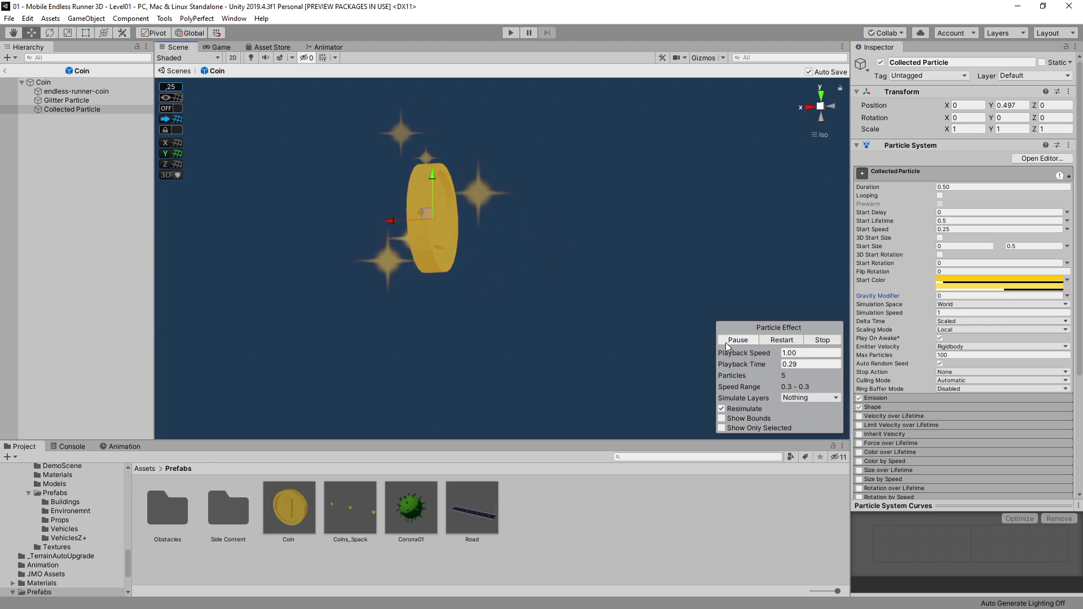
pyautogui.click(992, 231)
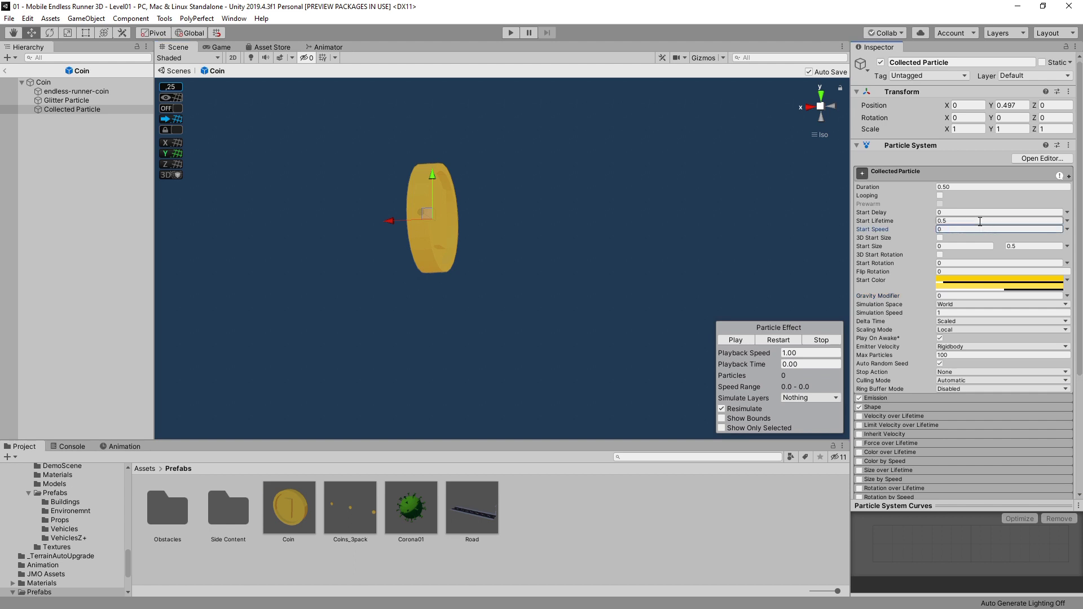
pyautogui.write('0')
pyautogui.click(736, 340)
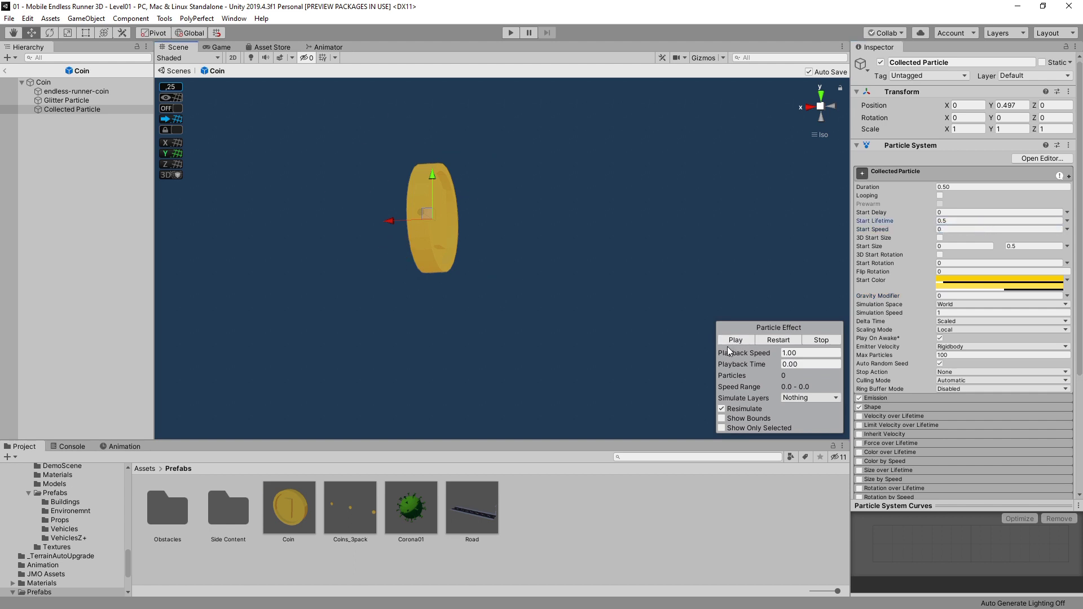
pyautogui.click(736, 340)
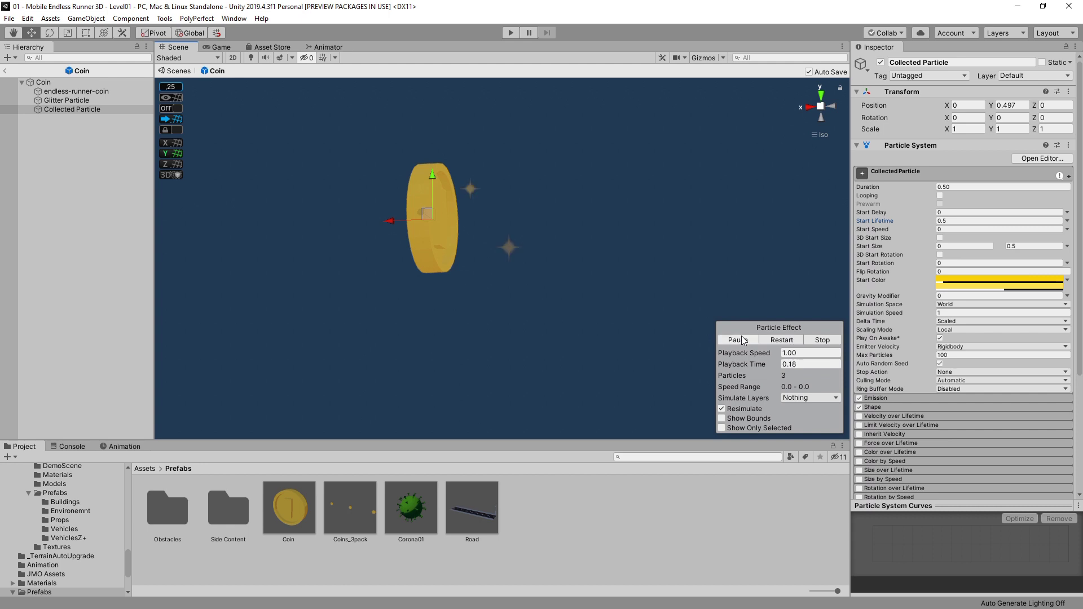
# Shorten Collected Particle's Duration and Start Lifetime to 0.25 each, and preview the effect several times
pyautogui.click(948, 187)
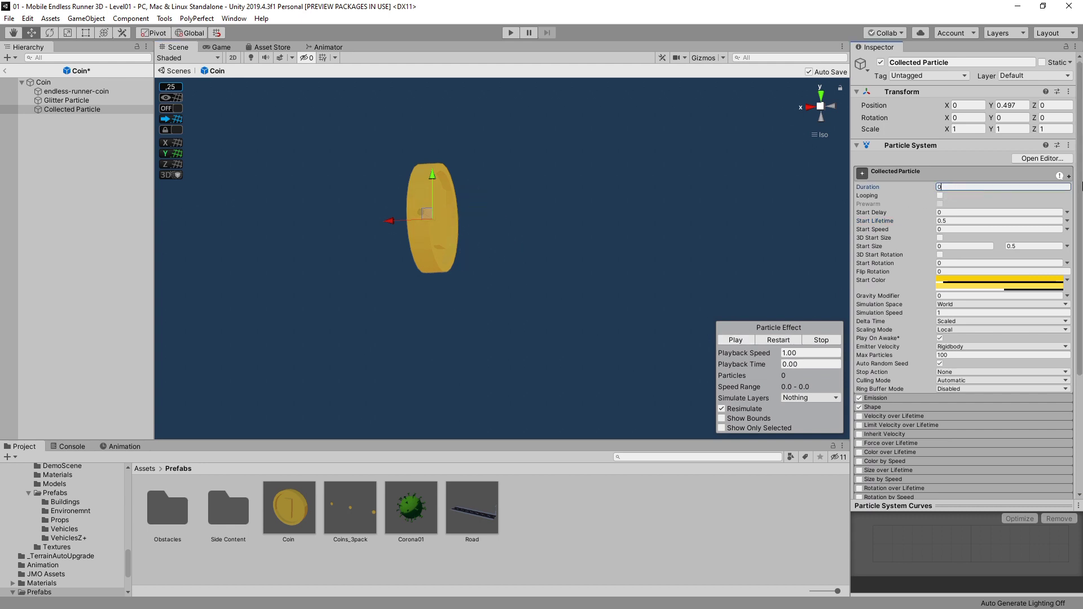
pyautogui.press('Return')
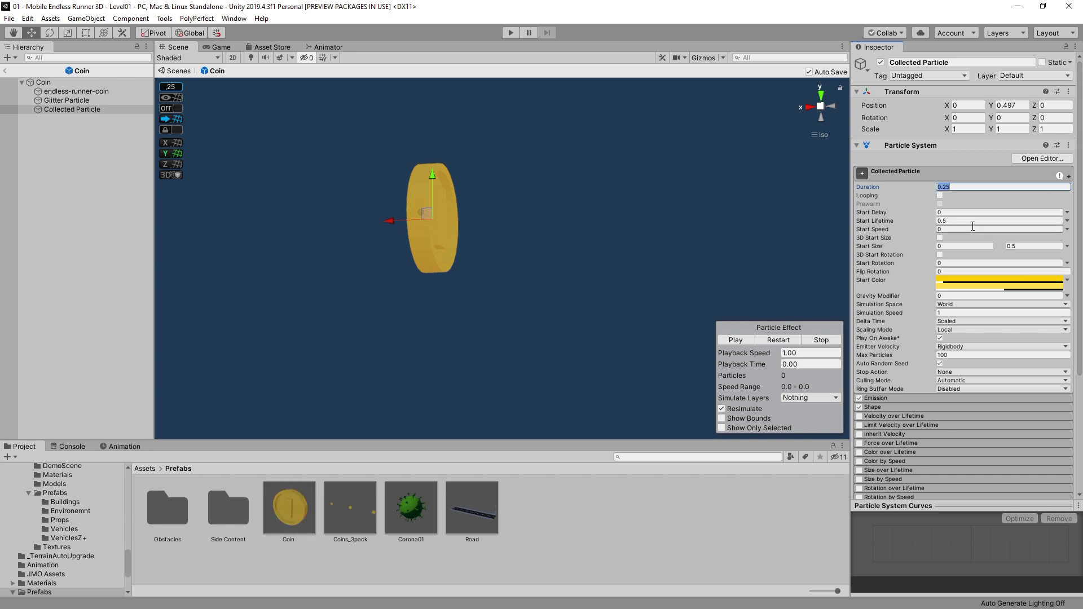
pyautogui.click(971, 222)
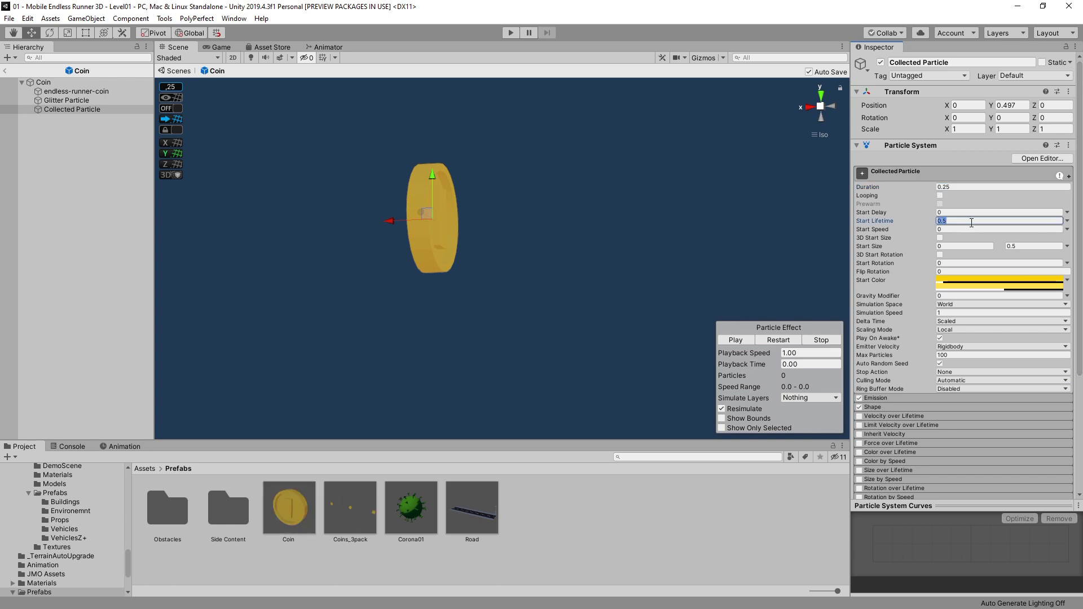
pyautogui.write('0.25')
pyautogui.click(736, 340)
pyautogui.click(736, 341)
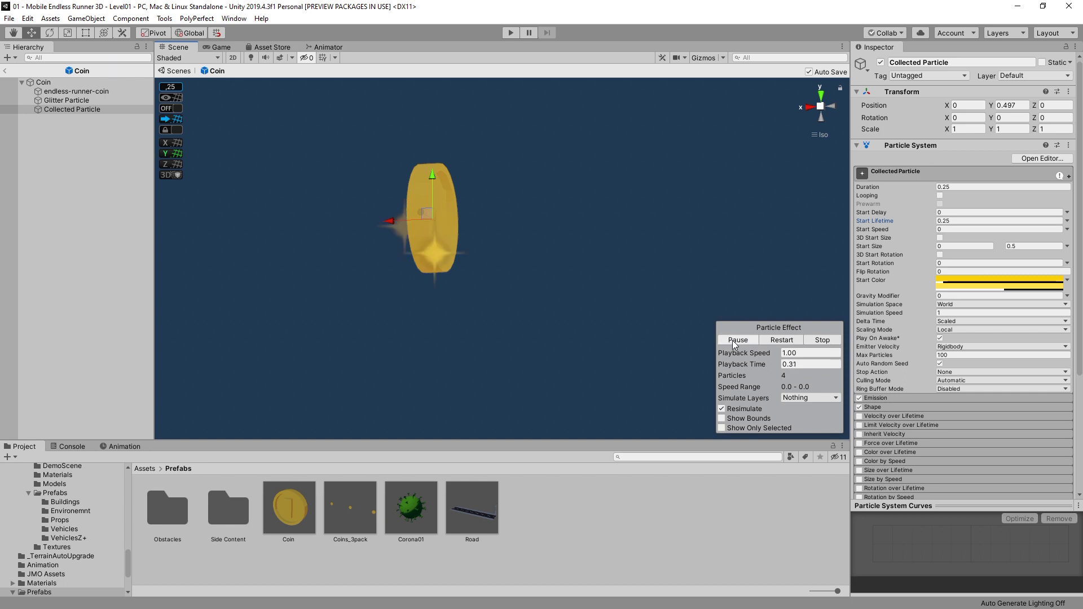
pyautogui.click(735, 341)
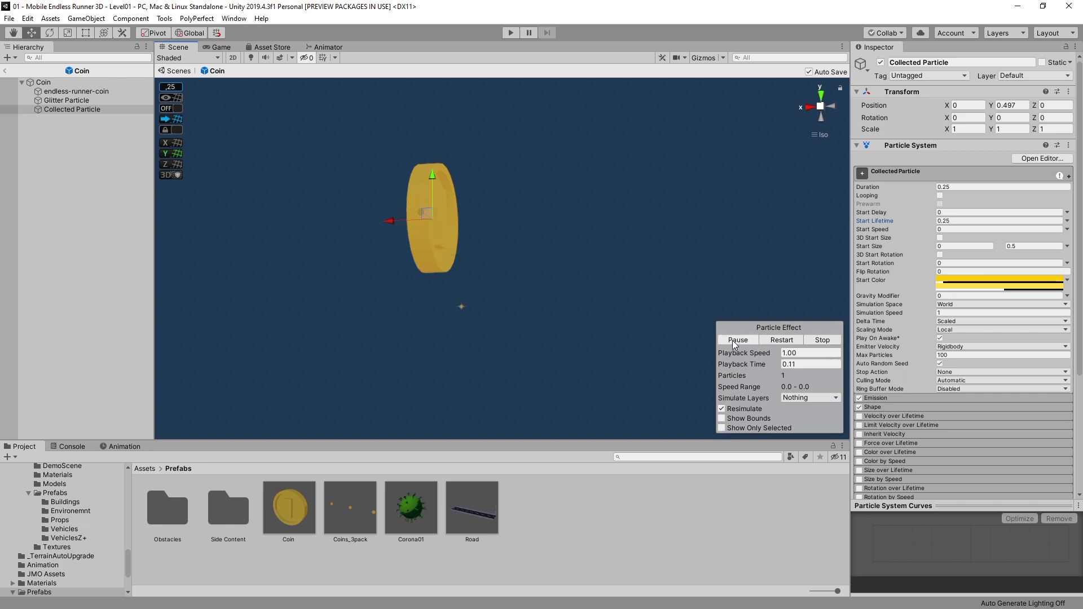
# In Collected Particle's Emission settings, set Rate over Time to 0 and add a burst with a count of 50
pyautogui.click(888, 397)
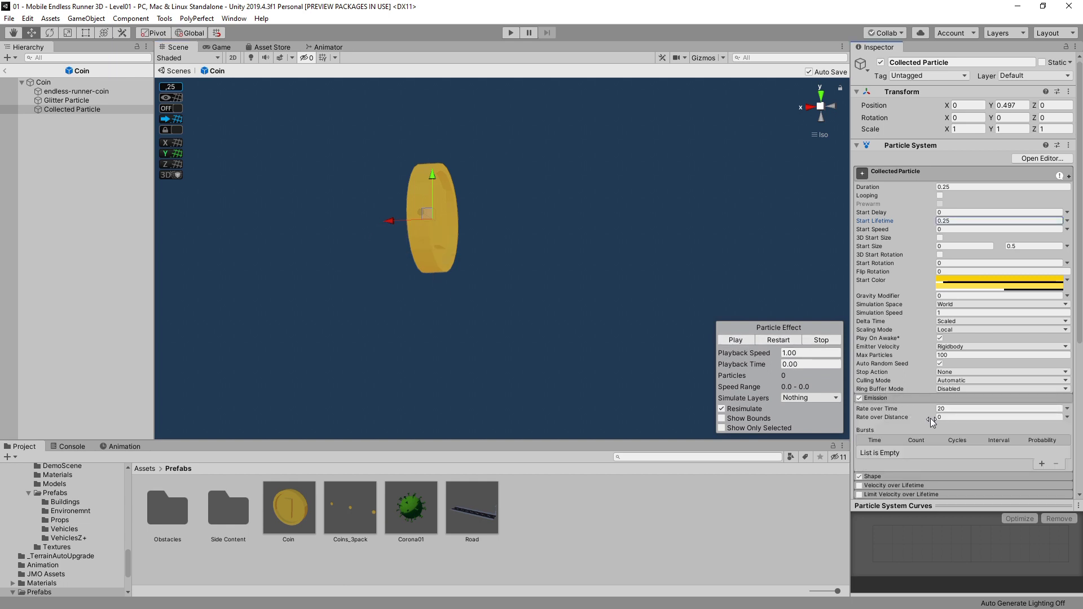
pyautogui.click(942, 416)
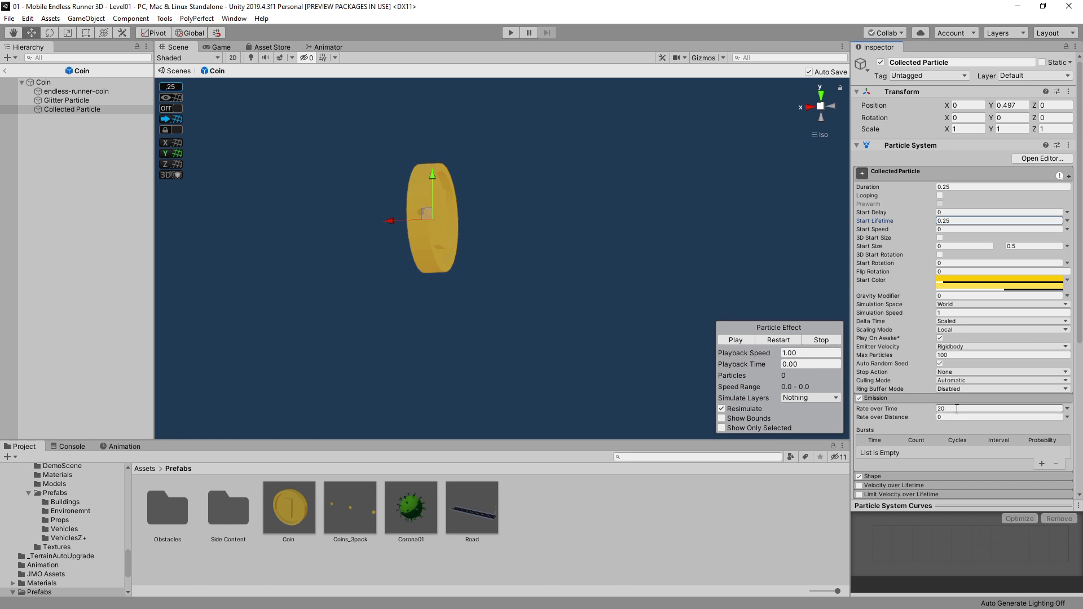
pyautogui.click(957, 409)
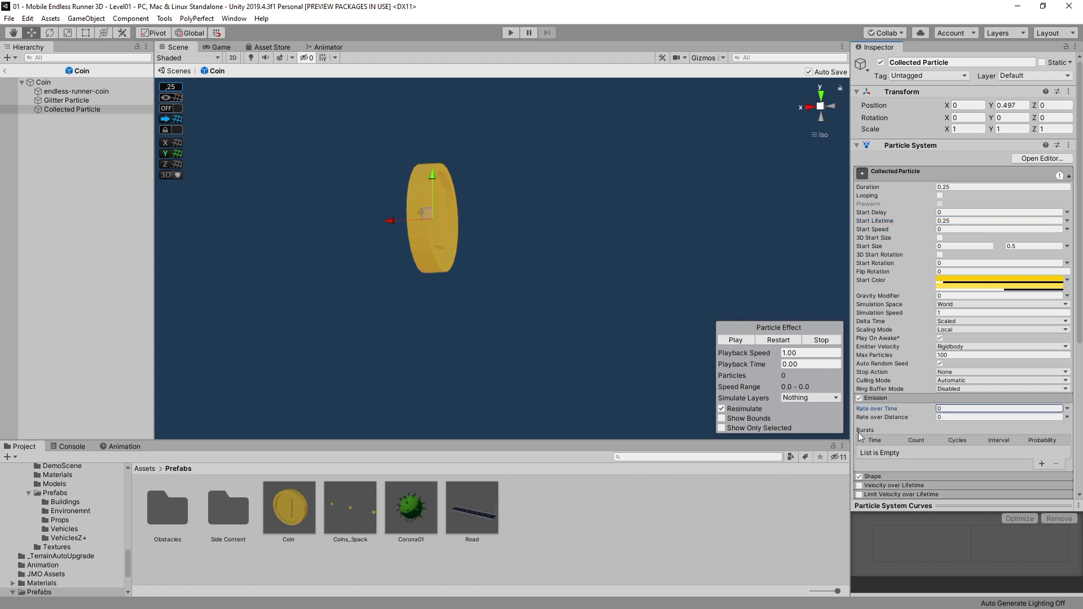
pyautogui.click(1041, 463)
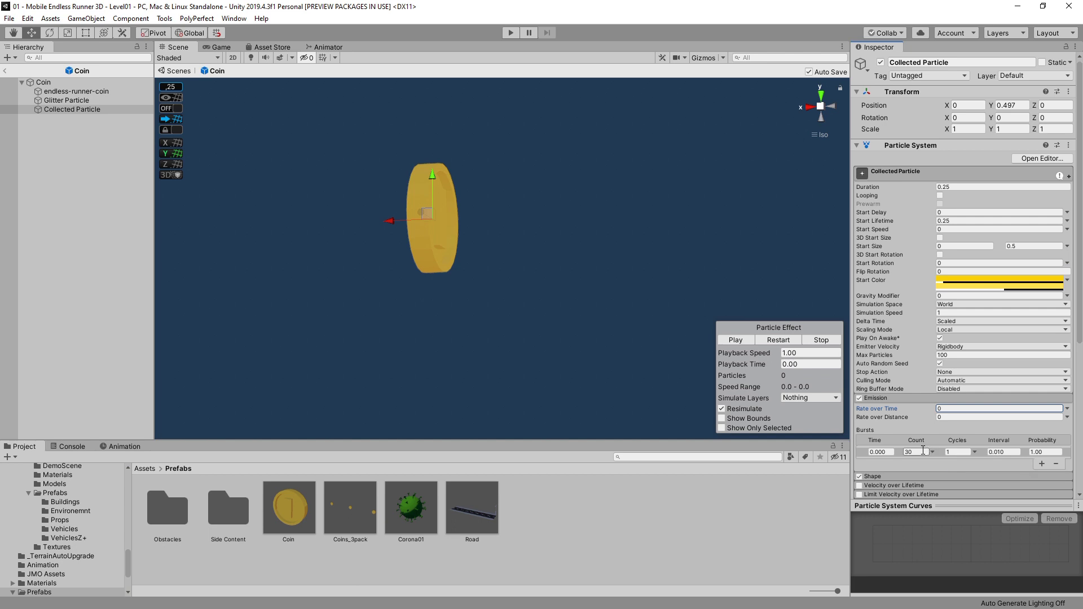
pyautogui.click(917, 452)
pyautogui.write('50')
pyautogui.press('Return')
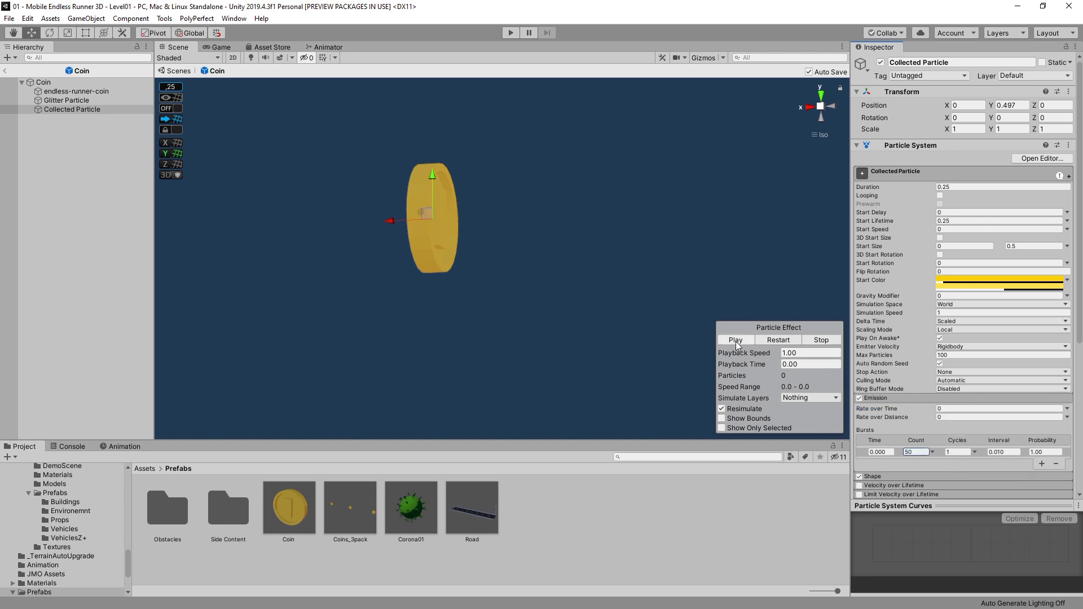
# Preview the Collected Particle burst, set Start Speed to 0.25, and replay the effect several times
pyautogui.click(737, 340)
pyautogui.click(822, 340)
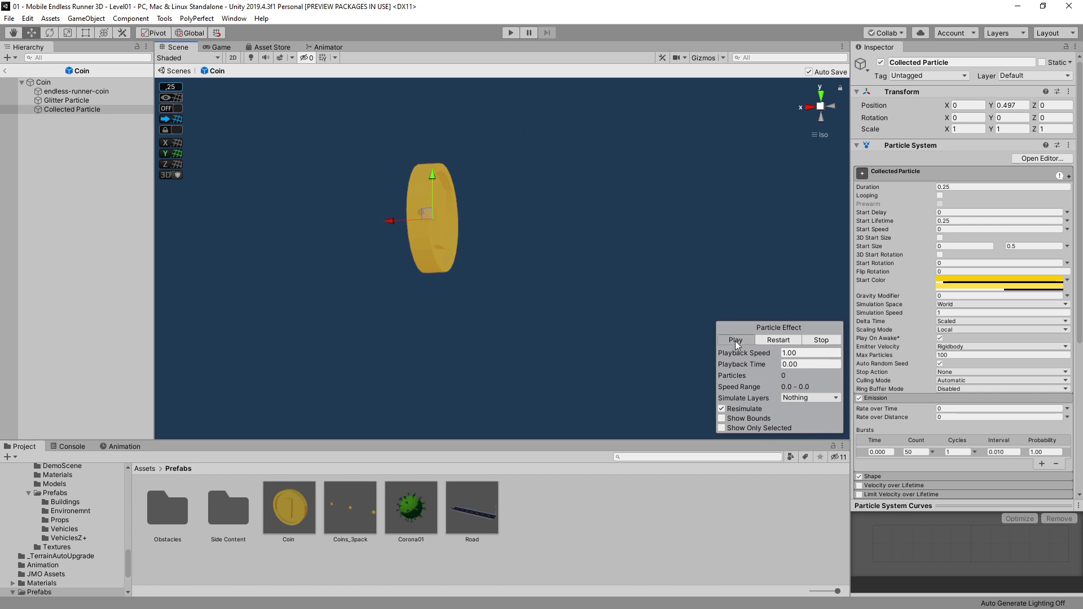
pyautogui.click(947, 230)
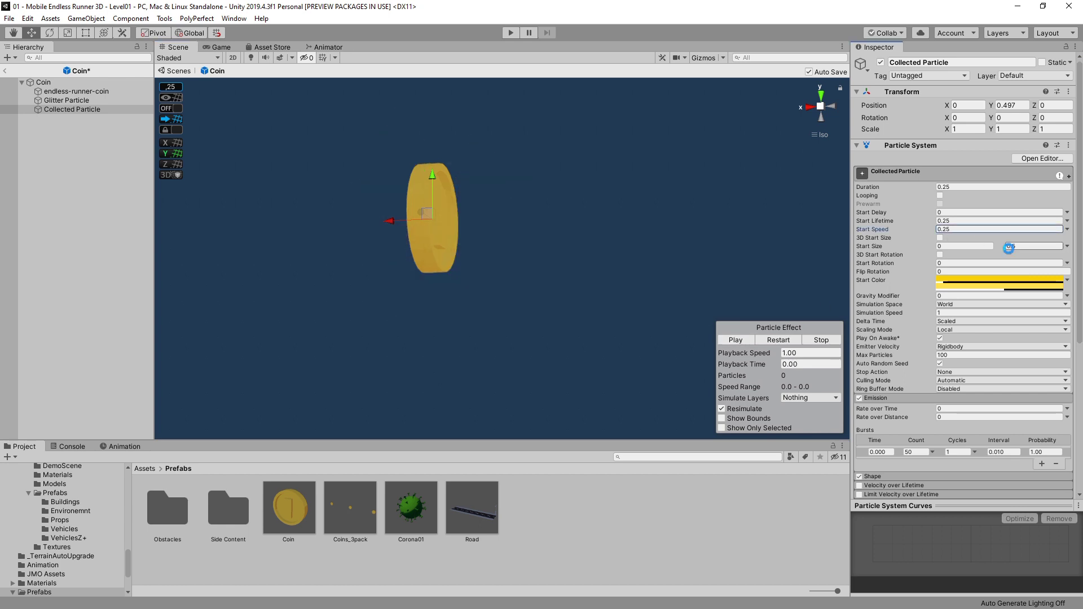
pyautogui.click(727, 341)
pyautogui.click(727, 341)
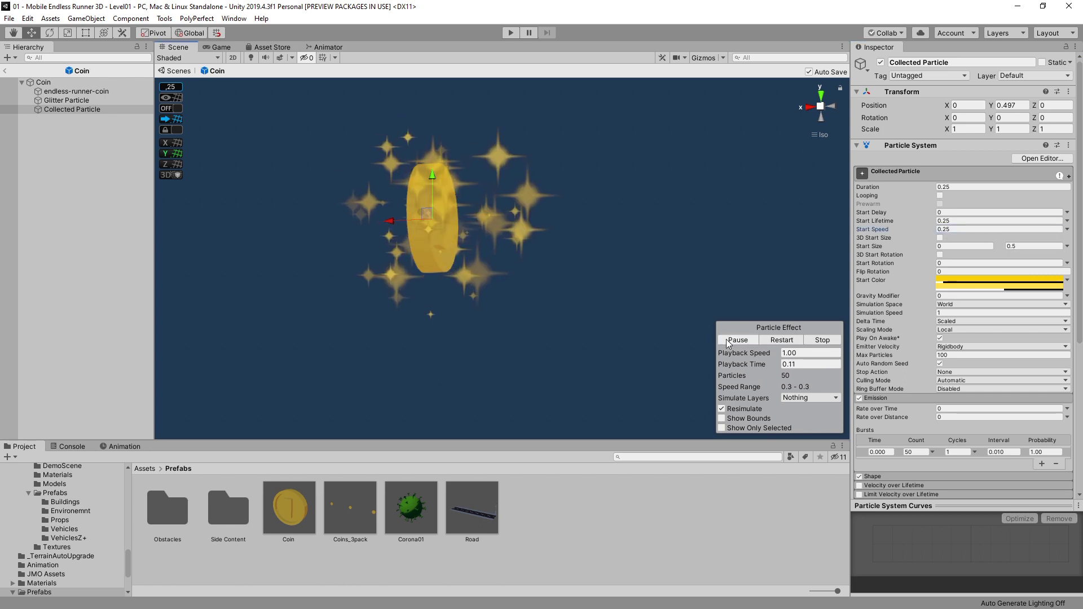
pyautogui.click(728, 341)
pyautogui.click(728, 340)
pyautogui.click(727, 340)
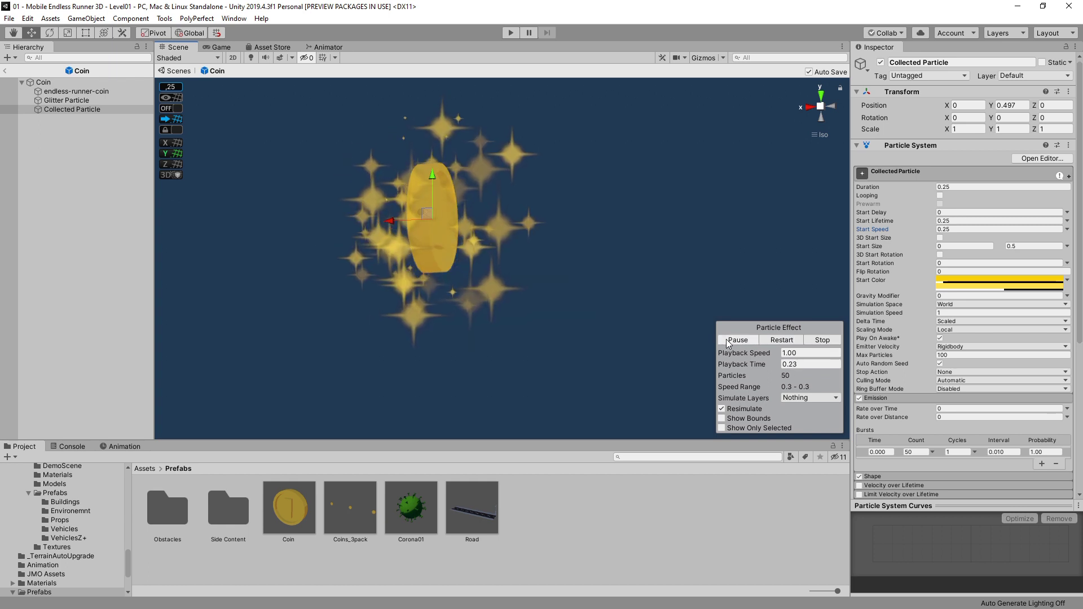
pyautogui.click(727, 341)
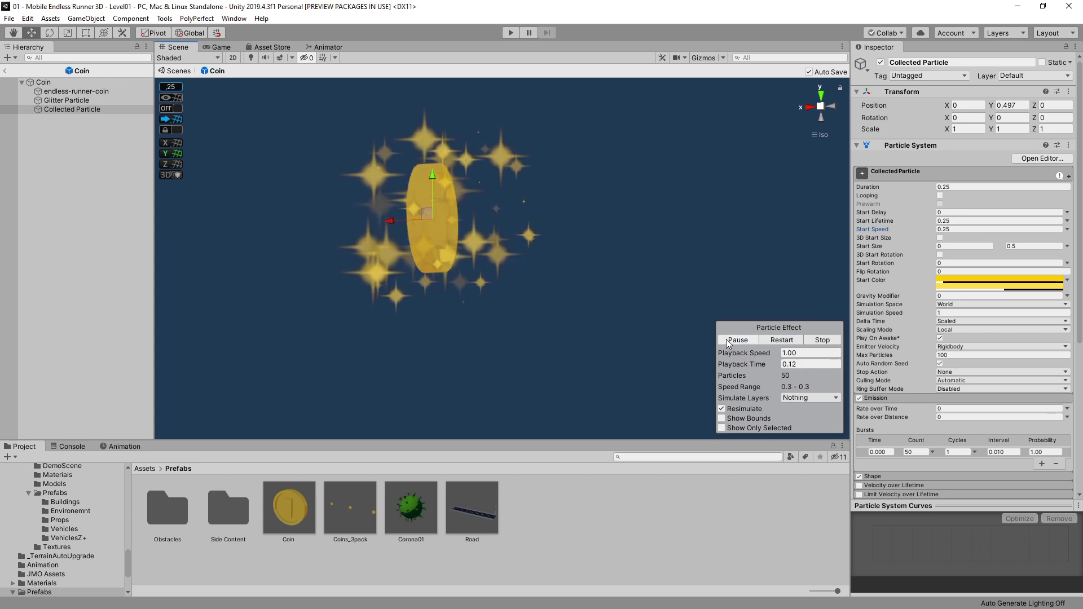
# Set Collected Particle's Start Speed to 0.5 and reduce the count of its emission burst to 25
pyautogui.click(955, 229)
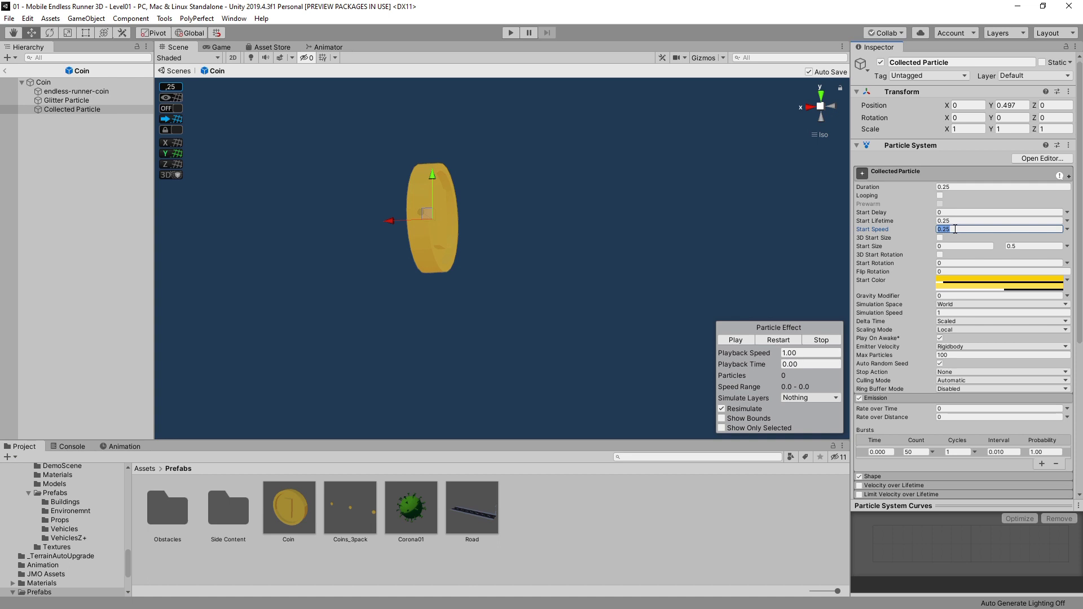
pyautogui.scroll(-3, 955, 229)
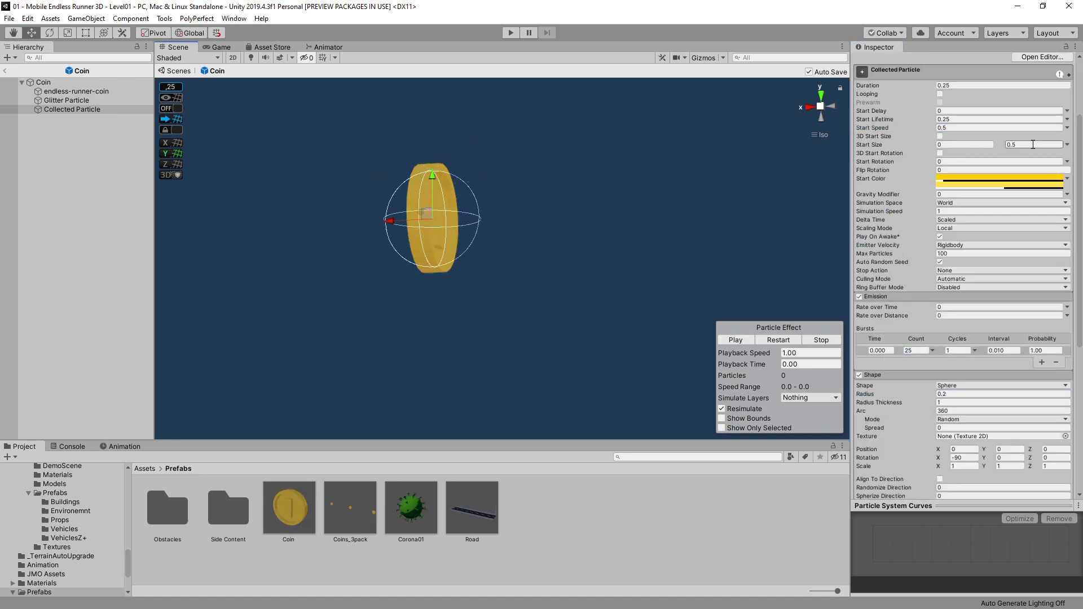
# Try enabling Force over Lifetime on Collected Particle and look through its value mode options
pyautogui.scroll(-5, 893, 308)
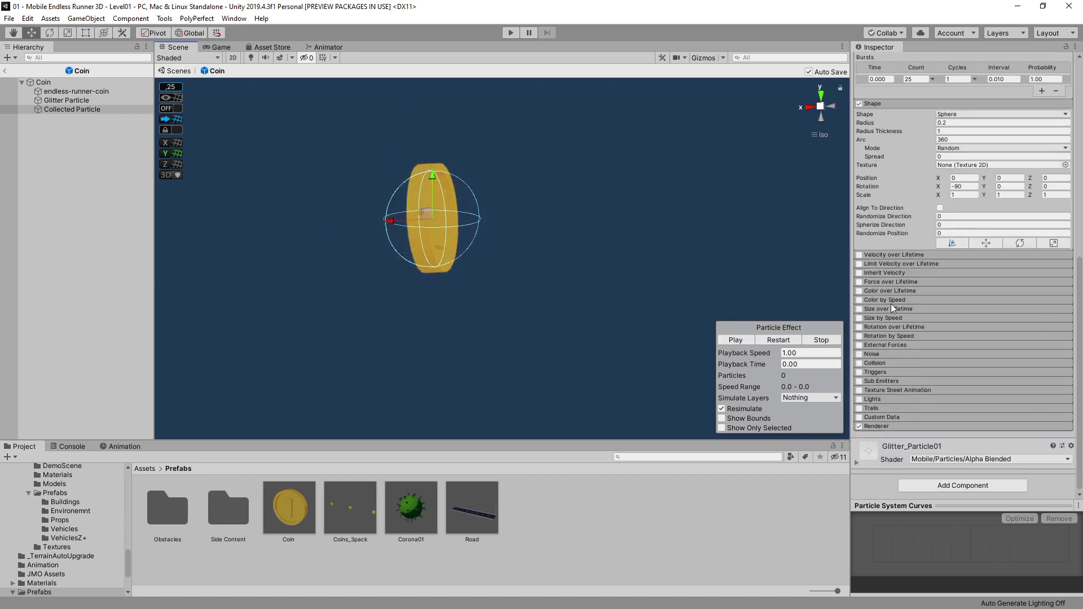
pyautogui.click(891, 281)
pyautogui.click(859, 282)
pyautogui.click(1067, 291)
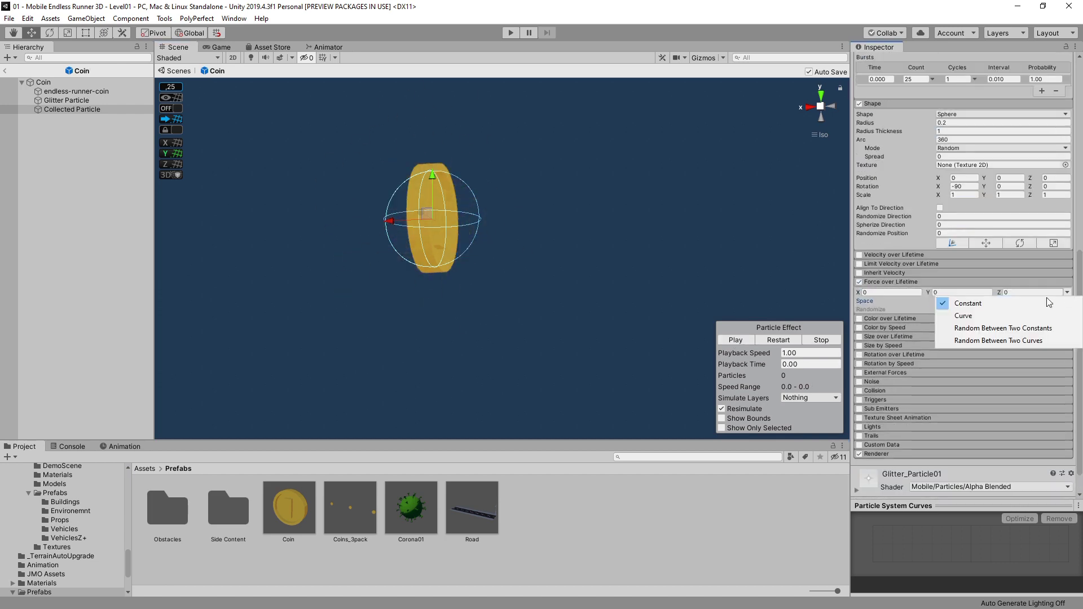
pyautogui.click(959, 311)
# Set Collected Particle's Duration and Start Lifetime to 0.5, maximum Start Size to 0.75 and Start Speed to 0.05, previewing the effect
pyautogui.click(736, 341)
pyautogui.scroll(5, 939, 226)
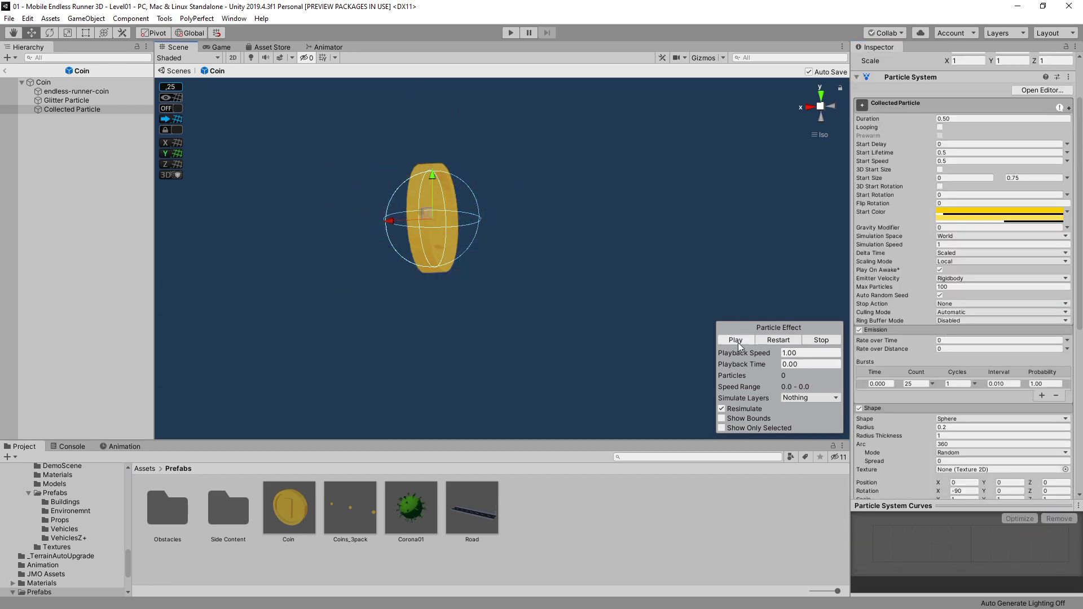
pyautogui.write('.05')
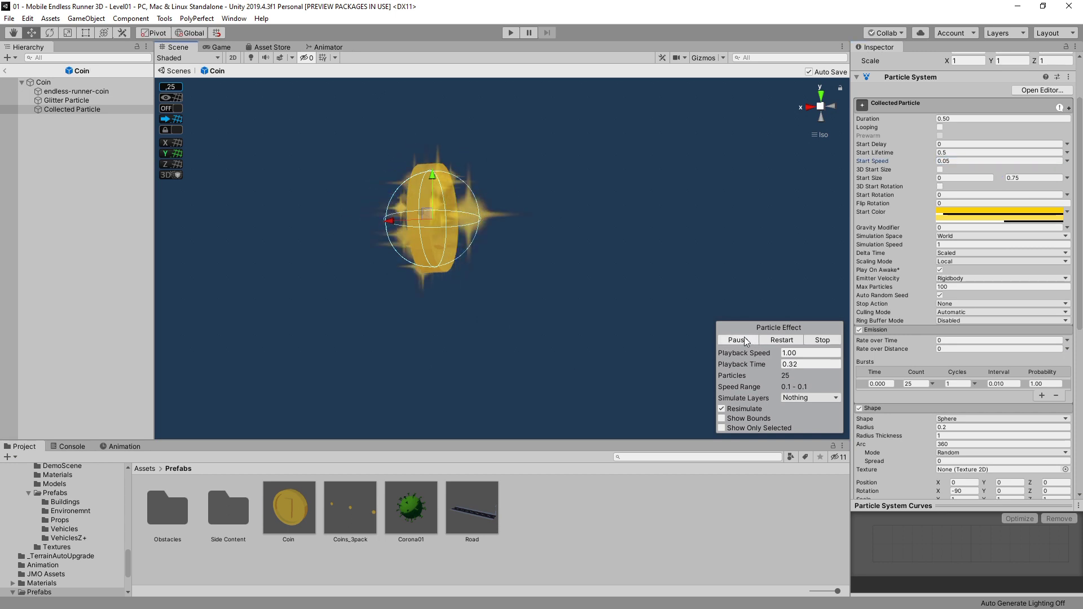
# Recolor Collected Particle's Start Color range in yellow tones, using F1CF36 with alpha 57 for one color, and preview the effect
pyautogui.click(999, 213)
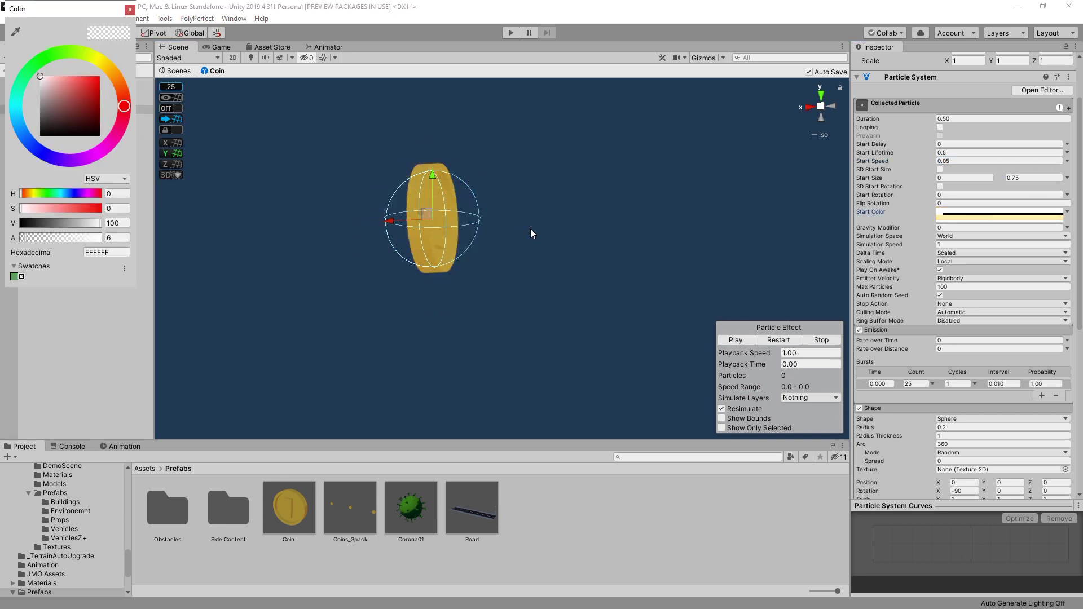
pyautogui.click(60, 76)
pyautogui.click(87, 80)
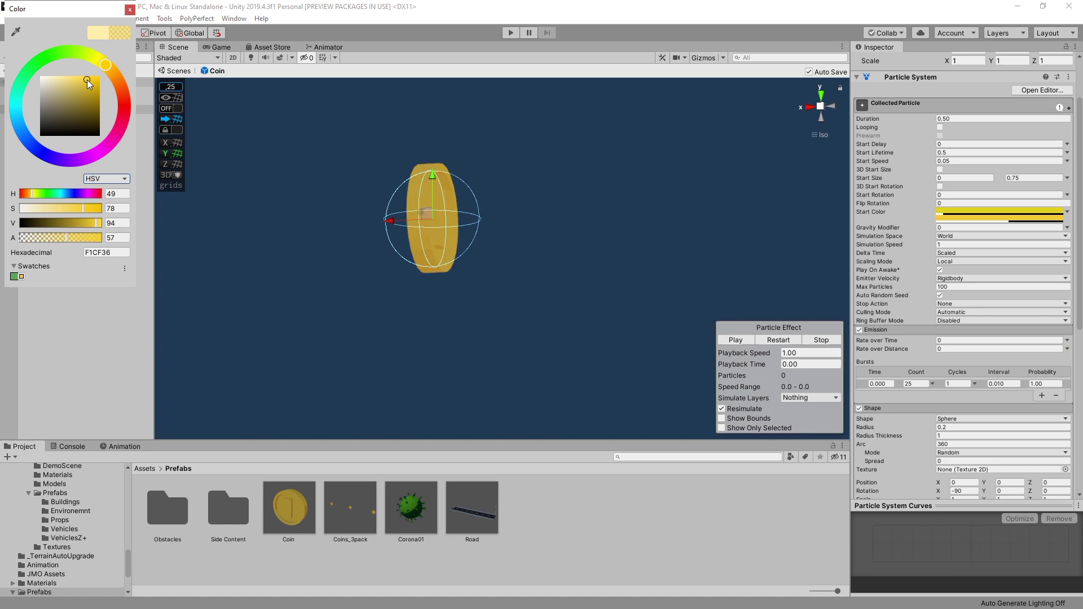
pyautogui.click(130, 10)
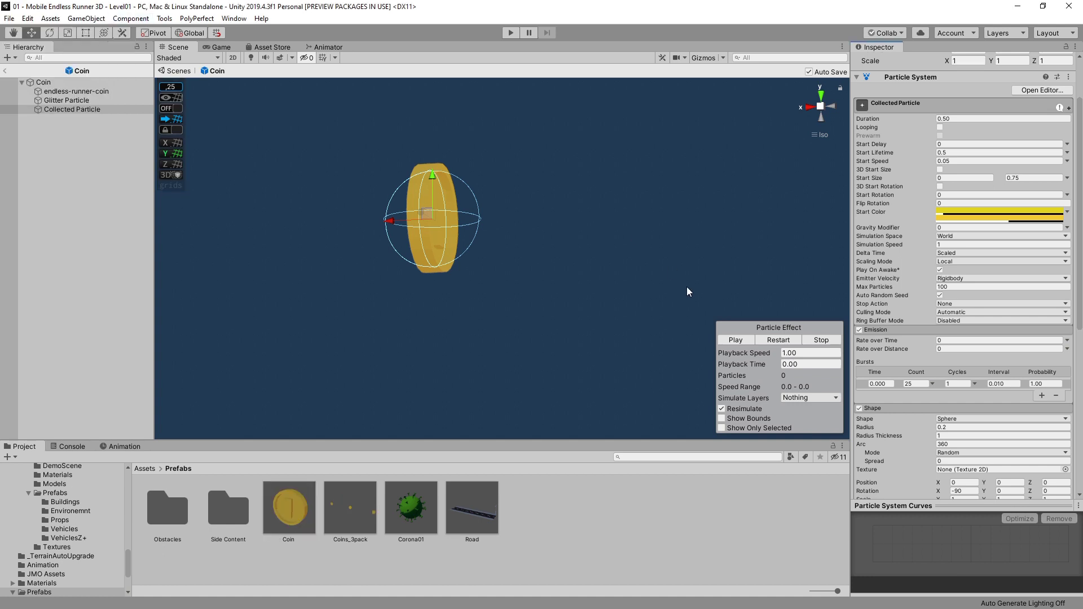
pyautogui.click(734, 342)
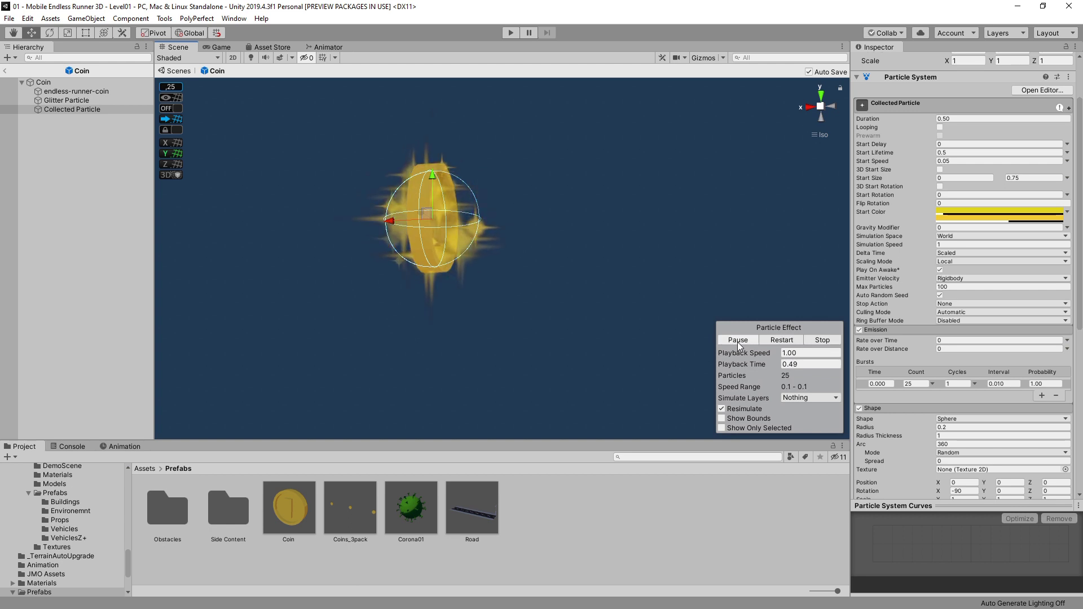
pyautogui.click(737, 340)
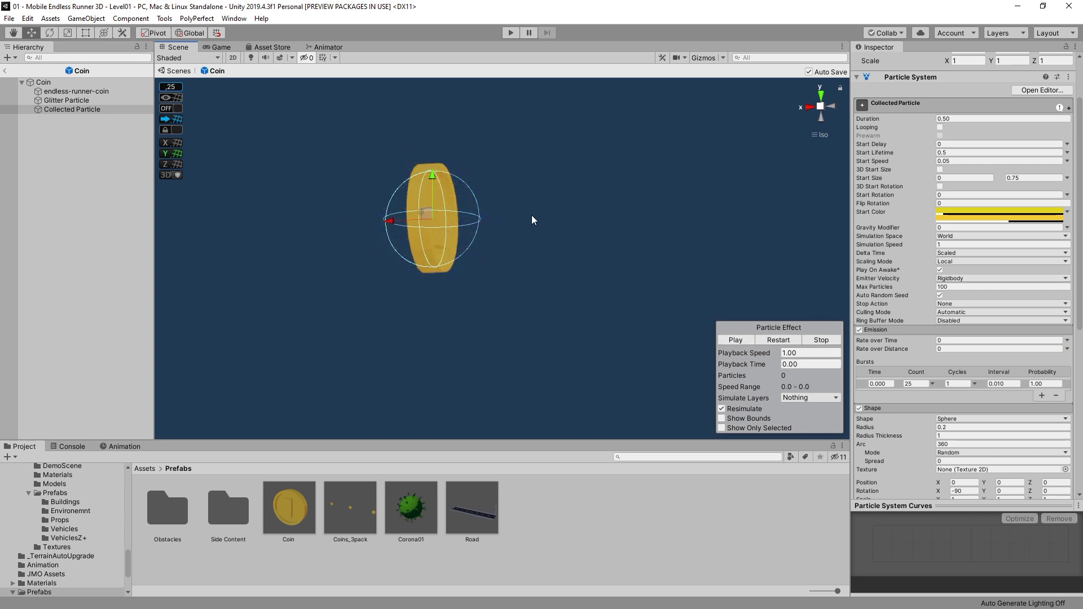
# Create a folder named Particles inside Assets/Prefabs and open it
pyautogui.click(140, 468)
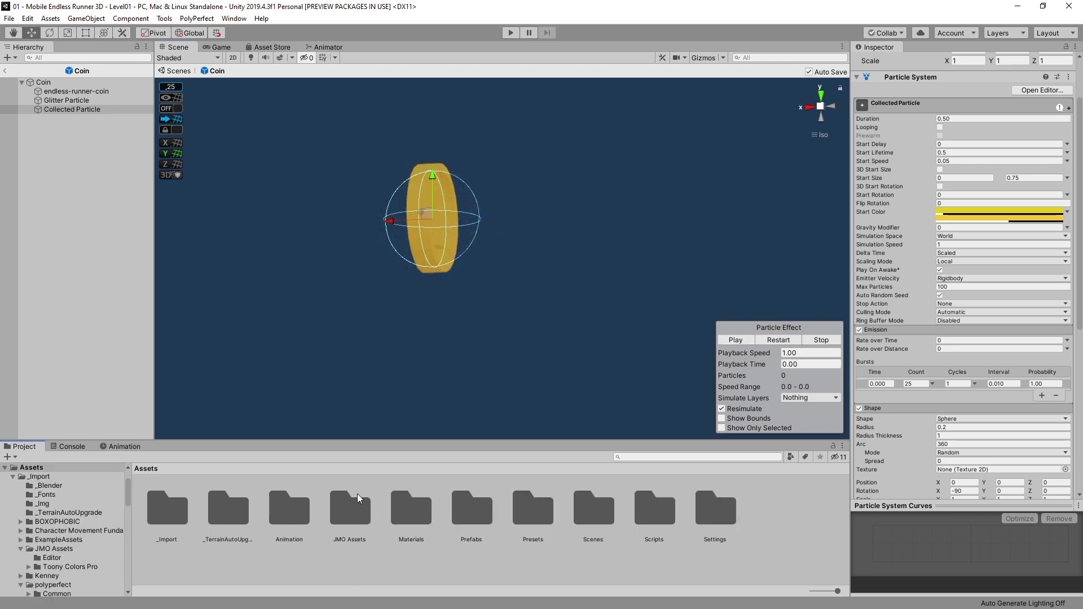
pyautogui.doubleClick(483, 517)
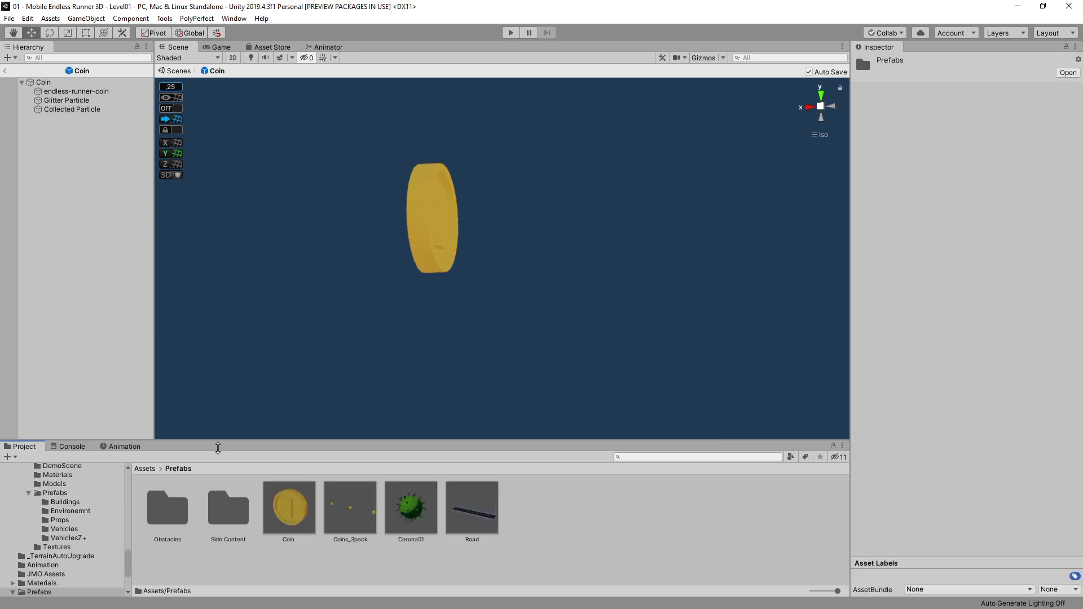
pyautogui.rightClick(562, 530)
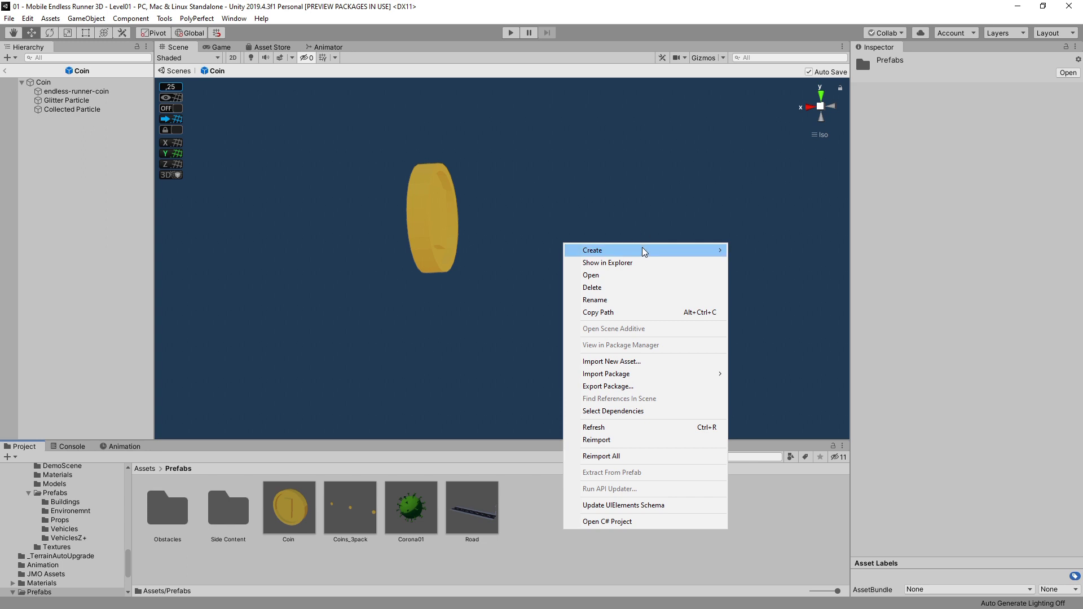
pyautogui.moveTo(644, 251)
pyautogui.click(759, 160)
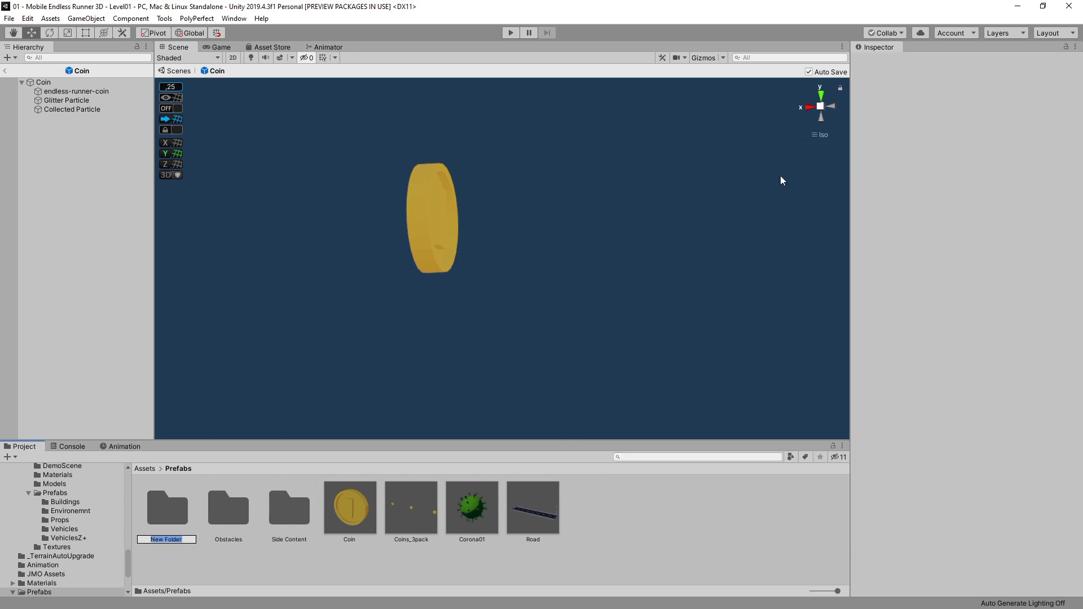
pyautogui.write('Particles')
pyautogui.press('Return')
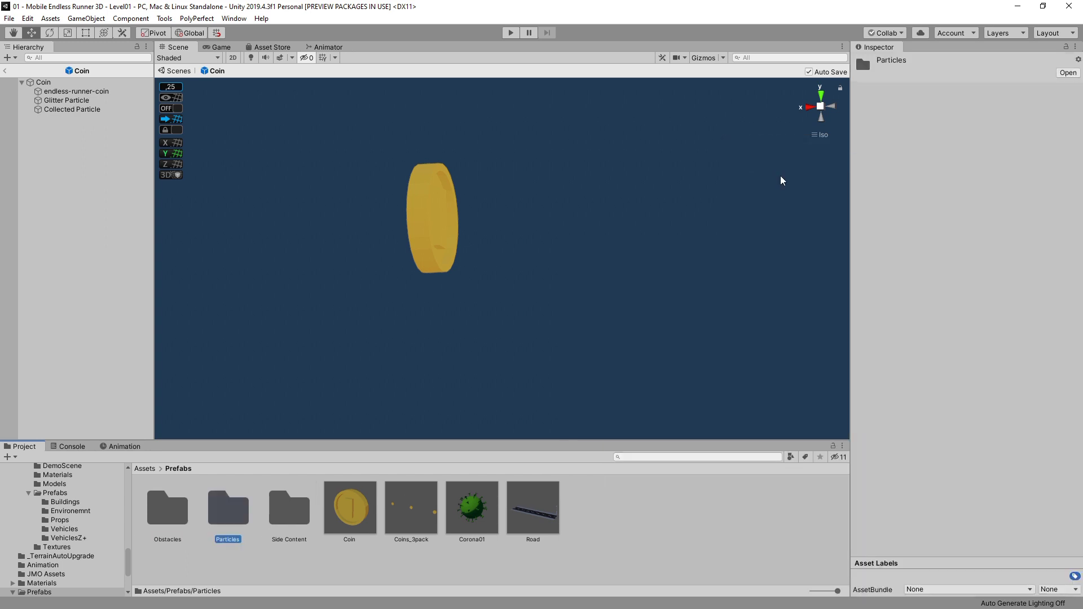
pyautogui.press('Return')
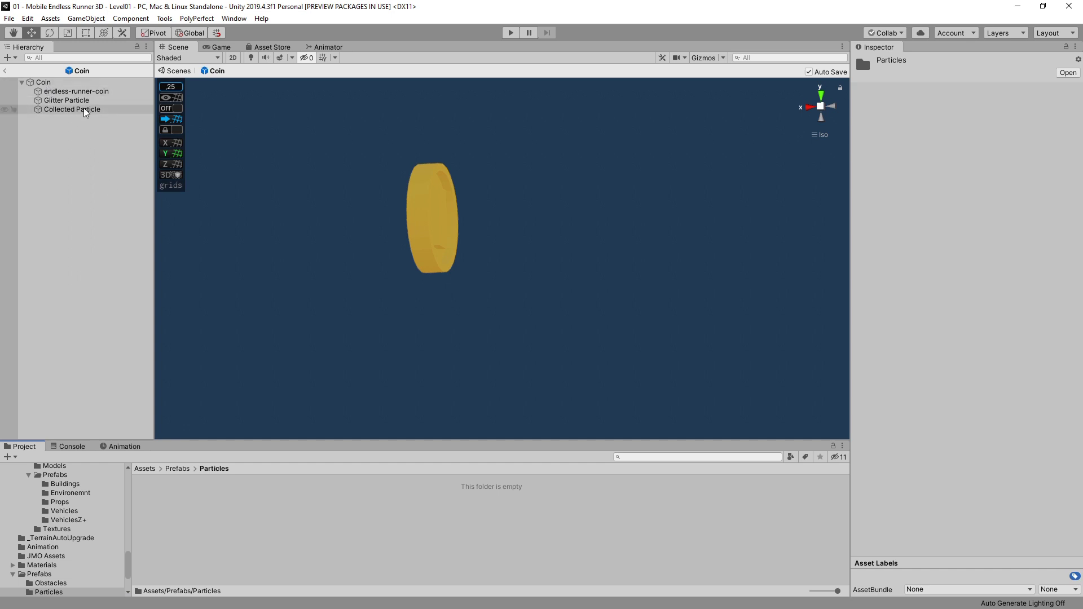
# Save Collected Particle as a prefab in the Particles folder and delete it from the Coin prefab
pyautogui.moveTo(85, 113); pyautogui.dragTo(257, 326)
pyautogui.moveTo(229, 538); pyautogui.dragTo(229, 538)
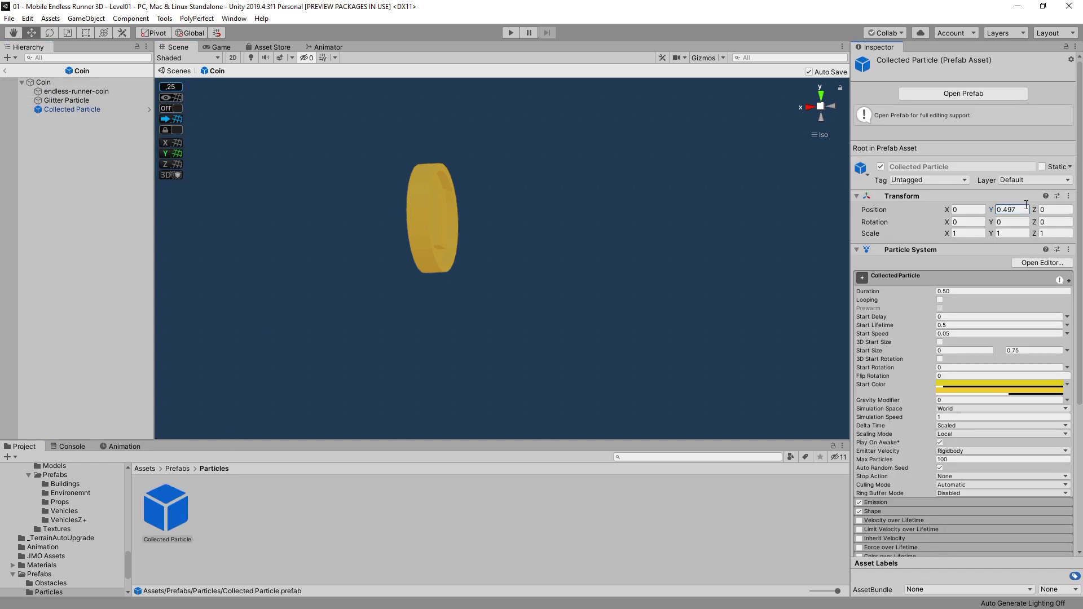
pyautogui.click(79, 109)
pyautogui.press('Delete')
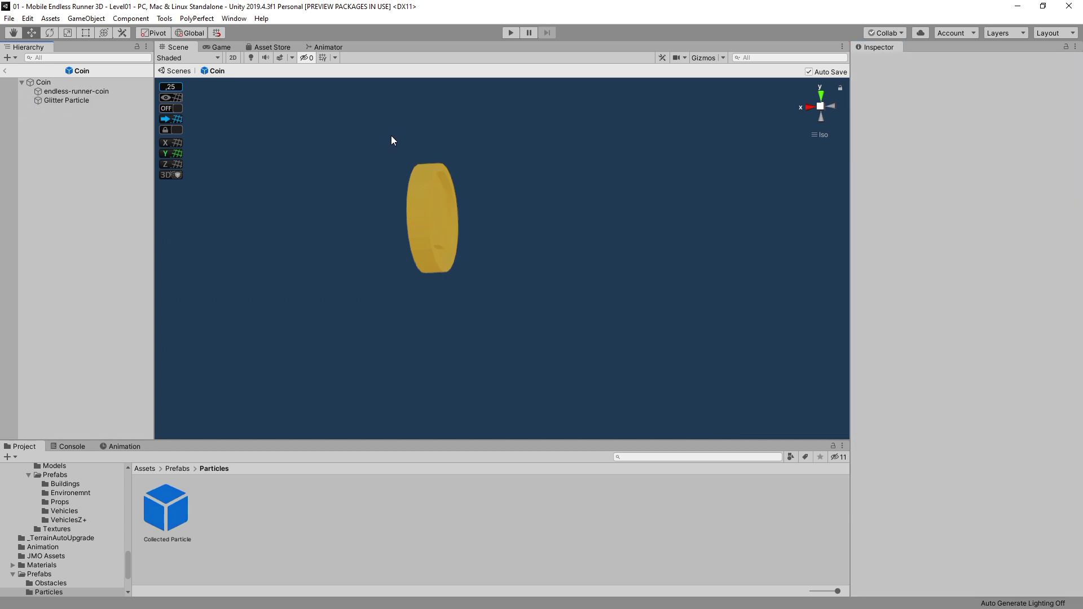
# Leave the Coin prefab and return to the Scene view of Level01
pyautogui.click(214, 48)
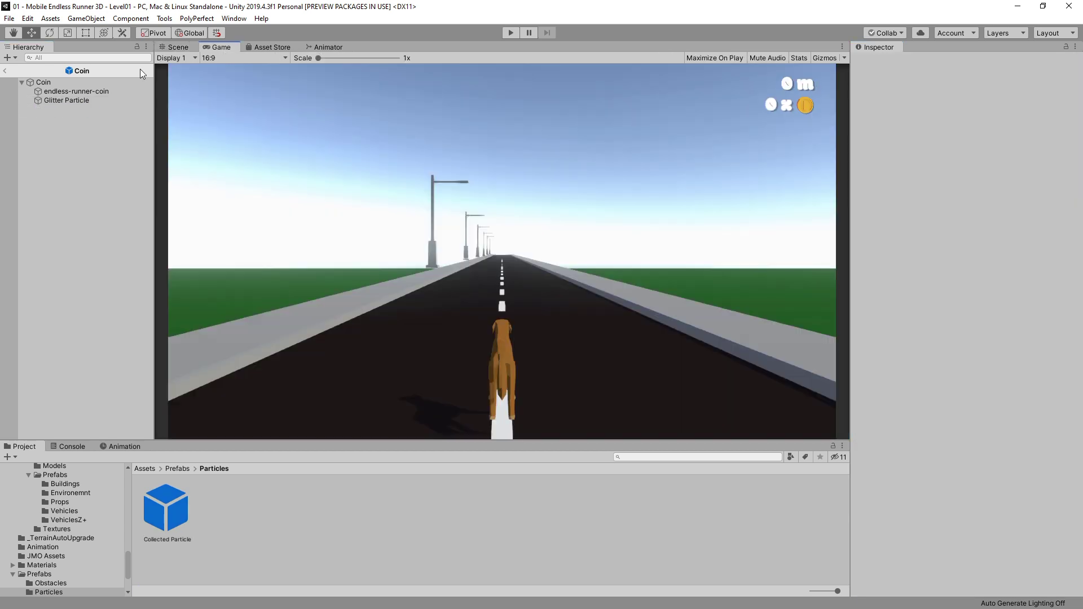
pyautogui.click(5, 71)
pyautogui.click(178, 47)
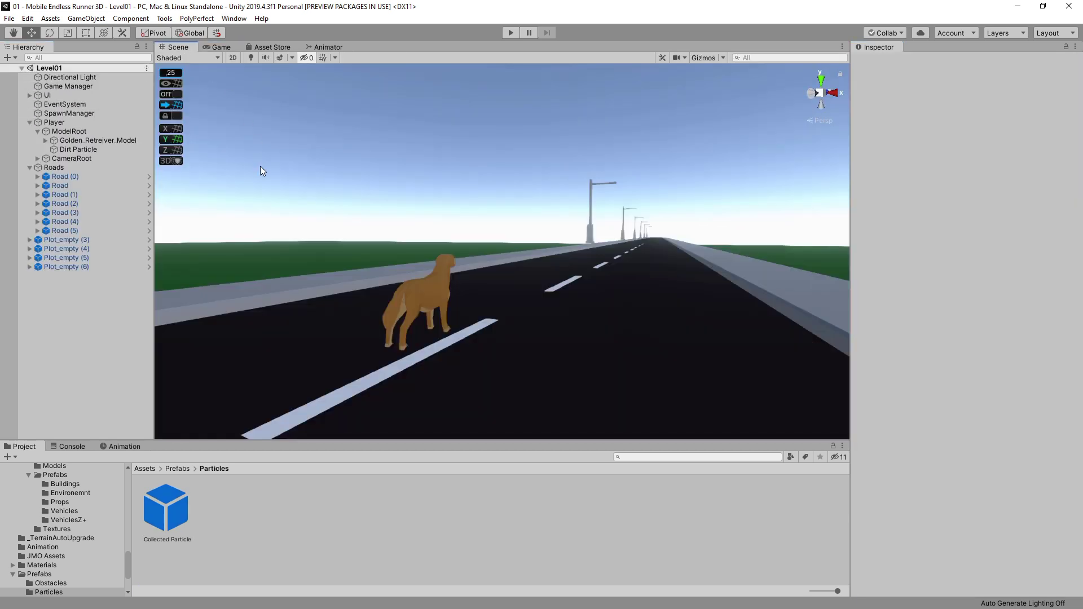
# Open the Player object's PlayerCollisionController script for editing in Visual Studio
pyautogui.click(69, 123)
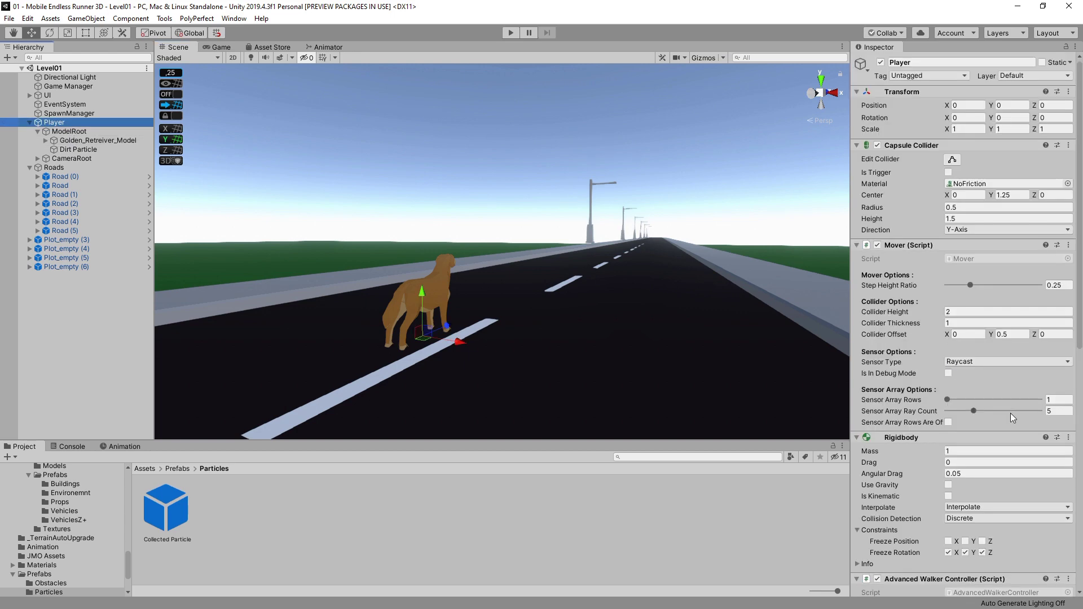
pyautogui.scroll(-10, 1010, 413)
pyautogui.rightClick(913, 523)
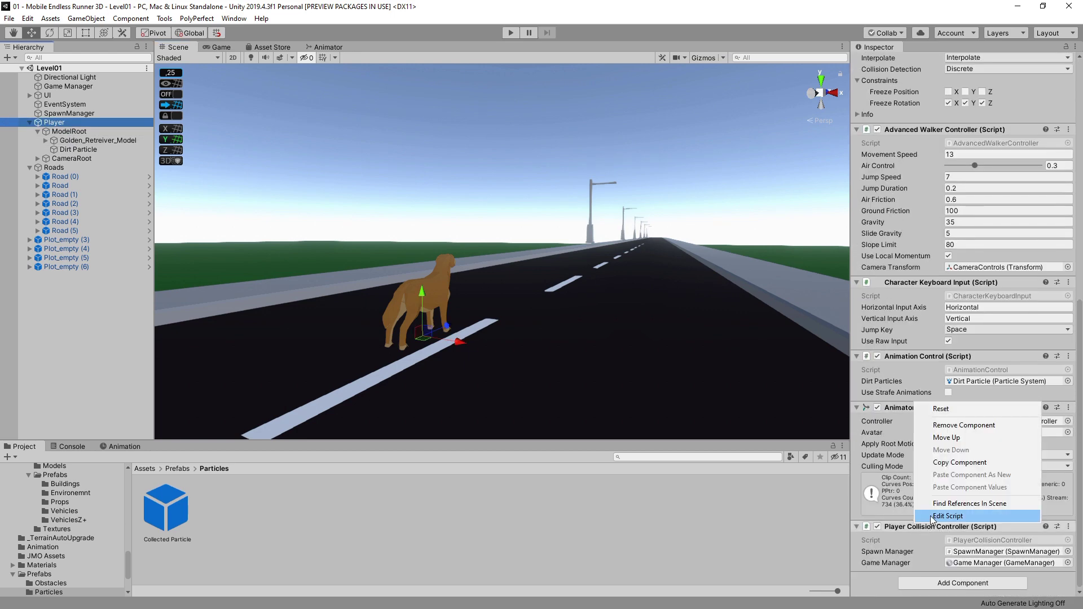
pyautogui.click(953, 516)
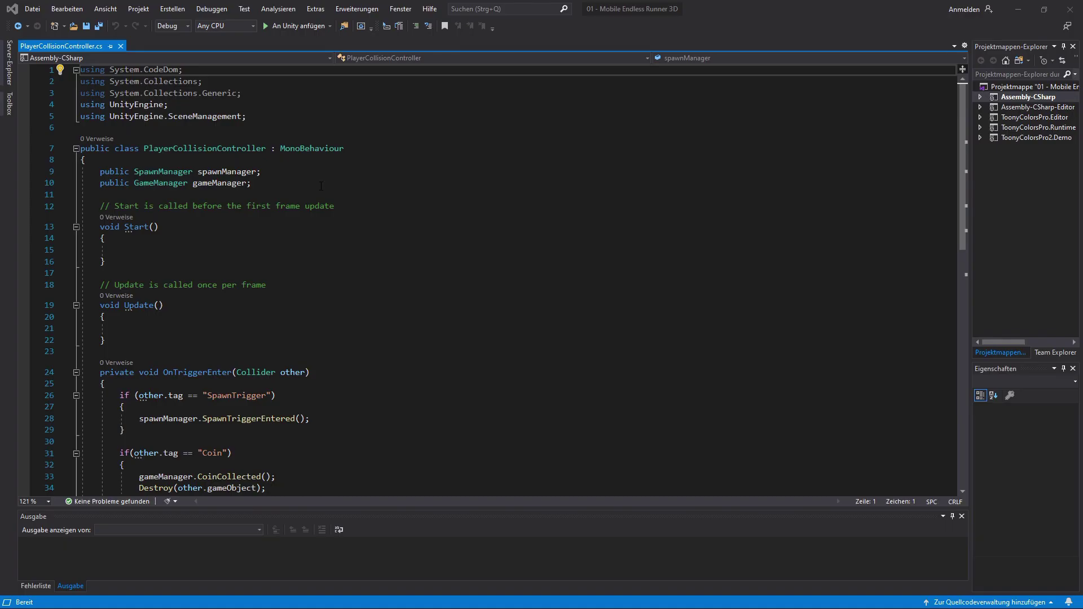
# Declare a public ParticleSystem variable named coinCollectParticle below the gameManager field
pyautogui.click(331, 183)
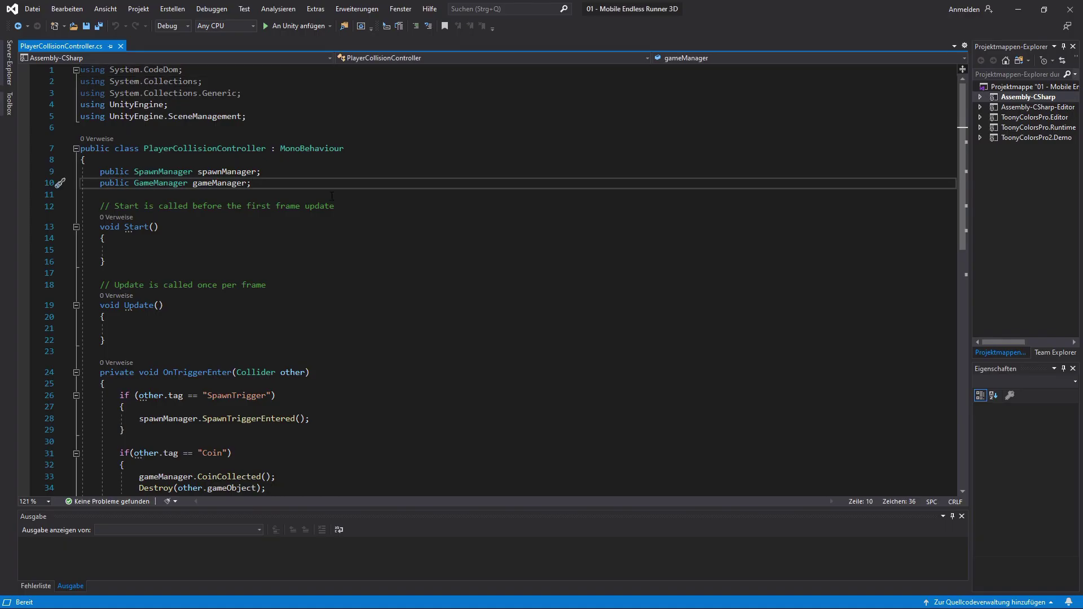
pyautogui.press('Return')
pyautogui.press('Return')
pyautogui.write('public ParticleSystem ')
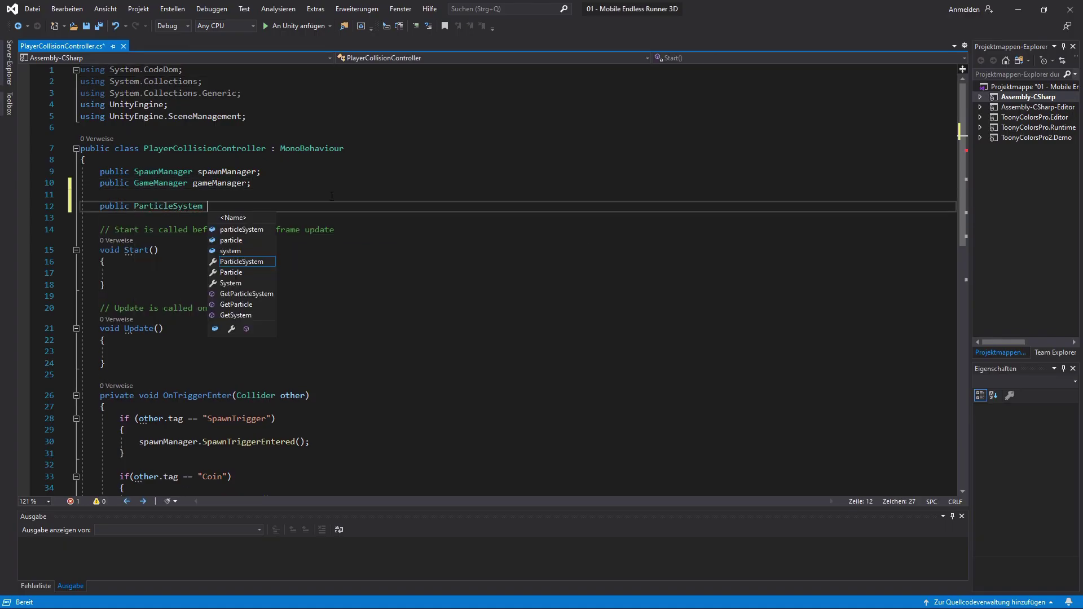
pyautogui.write('coinCollectPar')
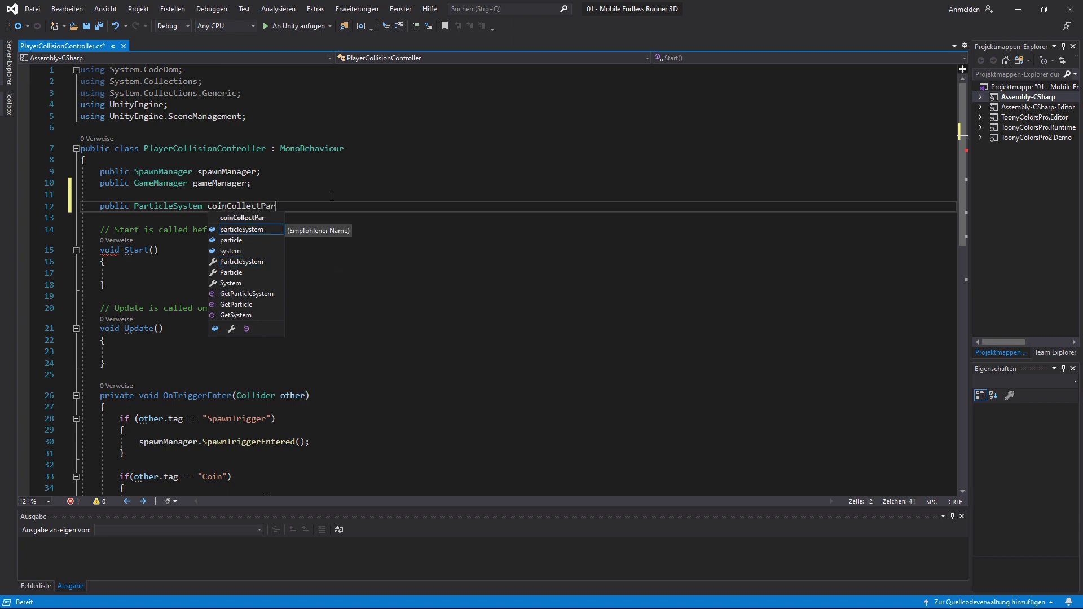
pyautogui.write('ticle;')
# In the Coin branch of OnTriggerEnter, add an Instantiate call for coinCollectParticle using other.transform.position and other.transform.rotation
pyautogui.scroll(-6, 331, 196)
pyautogui.moveTo(84, 233); pyautogui.dragTo(282, 285)
pyautogui.click(434, 256)
pyautogui.press('Return')
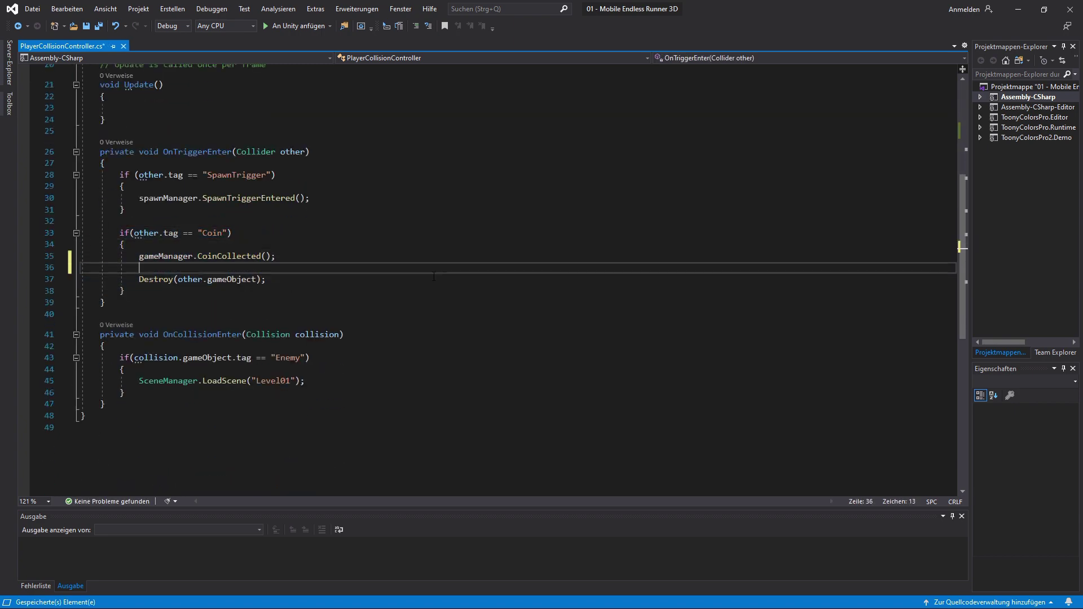
pyautogui.write('Instantiate(coinCollectParticle, ')
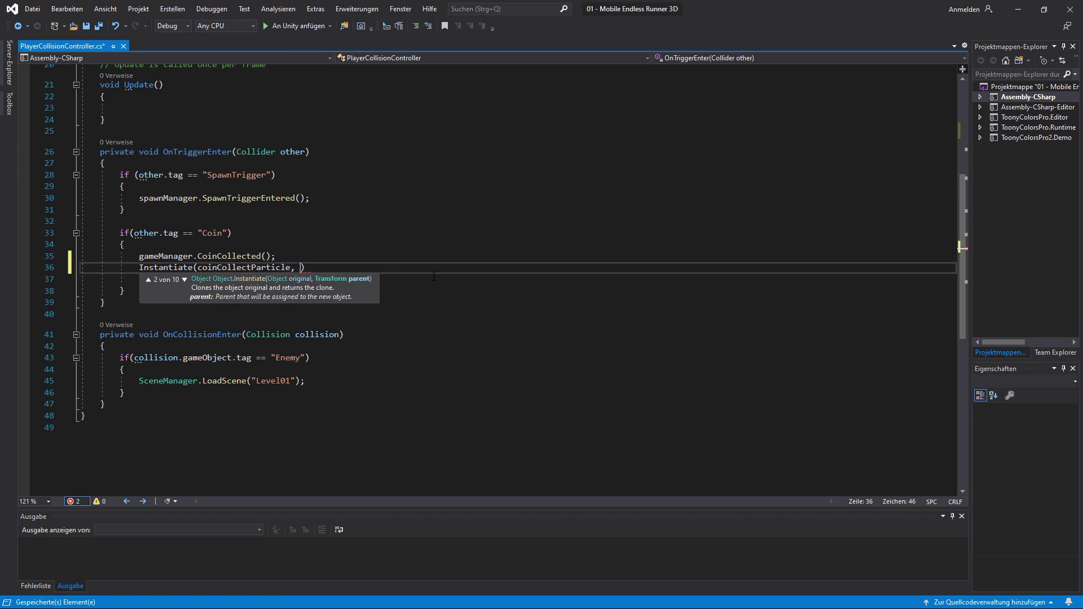
pyautogui.write('other.transform.position + new Vector3(),')
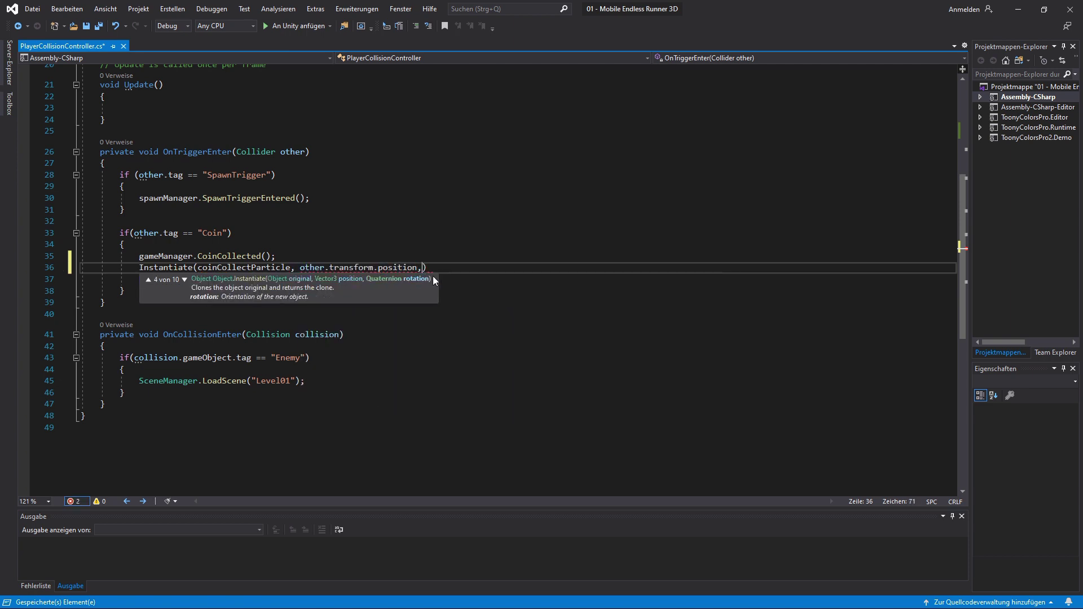
pyautogui.write(' other.transform.rotation')
# Offset the Instantiate position by new Vector3(0, 0.497f, 0) and end the statement with a semicolon
pyautogui.hotkey('ctrl', 'Left')
pyautogui.hotkey('ctrl', 'Left')
pyautogui.hotkey('ctrl', 'Left')
pyautogui.hotkey('ctrl', 'Left')
pyautogui.hotkey('ctrl', 'Left')
pyautogui.hotkey('ctrl', 'Left')
pyautogui.write('+ new Vector3(')
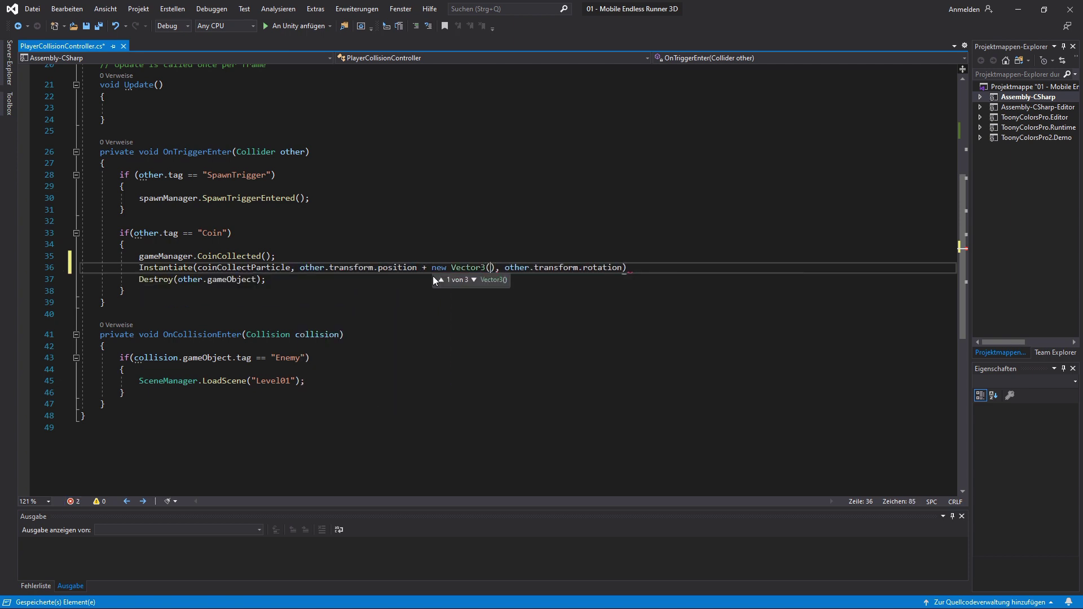
pyautogui.write('0,,0')
pyautogui.press('Left')
pyautogui.press('Left')
pyautogui.write('0.497')
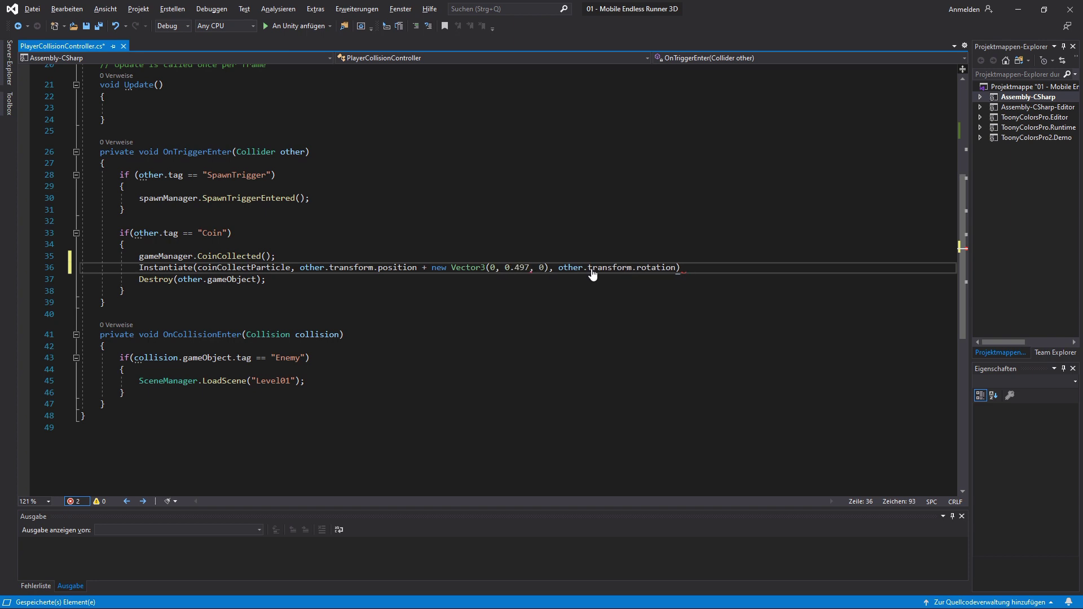
pyautogui.write('f')
pyautogui.press('BackSpace')
pyautogui.write(';')
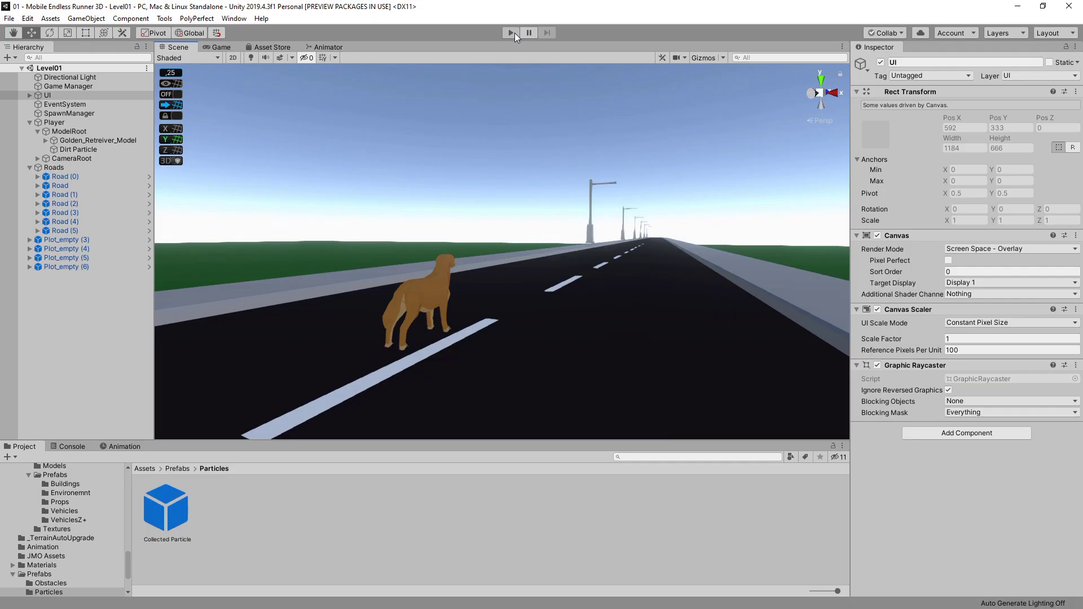
# Test-run and stop the level, and assign the Collected Particle prefab to the Player's Coin Collect Particle field
pyautogui.click(512, 32)
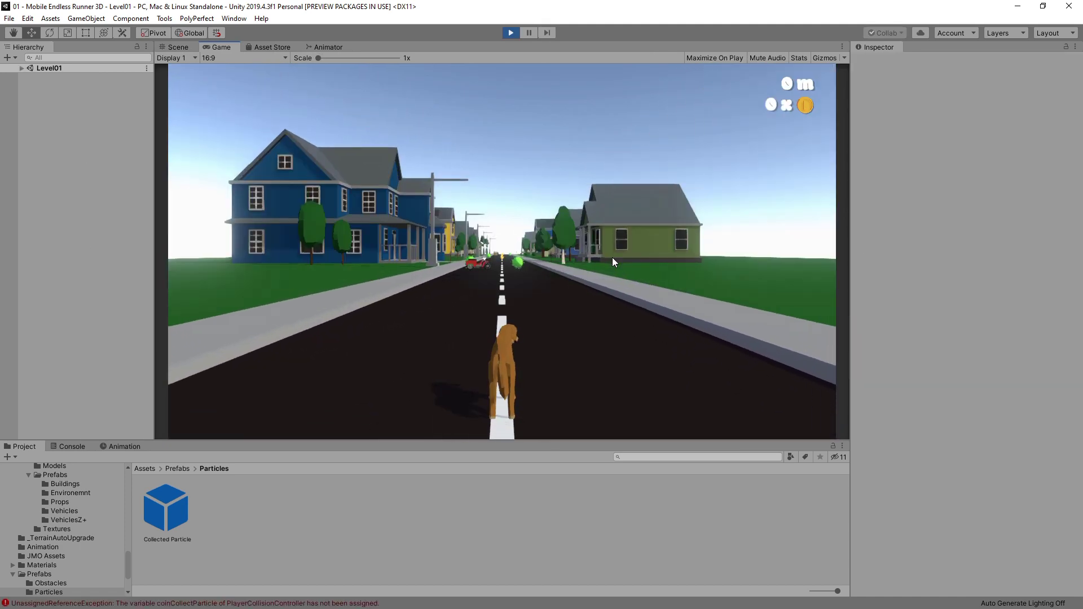
pyautogui.hotkey('ctrl', 'p')
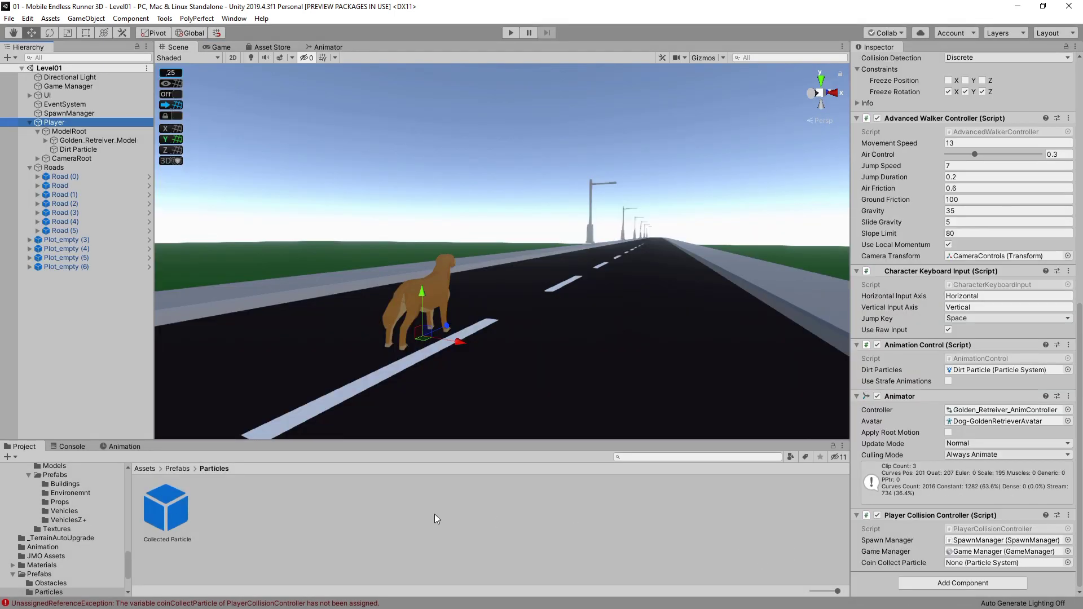
pyautogui.moveTo(180, 507); pyautogui.dragTo(971, 568)
pyautogui.hotkey('ctrl', 's')
# Clear the logged errors from the console and return to the project's Particles folder
pyautogui.click(71, 447)
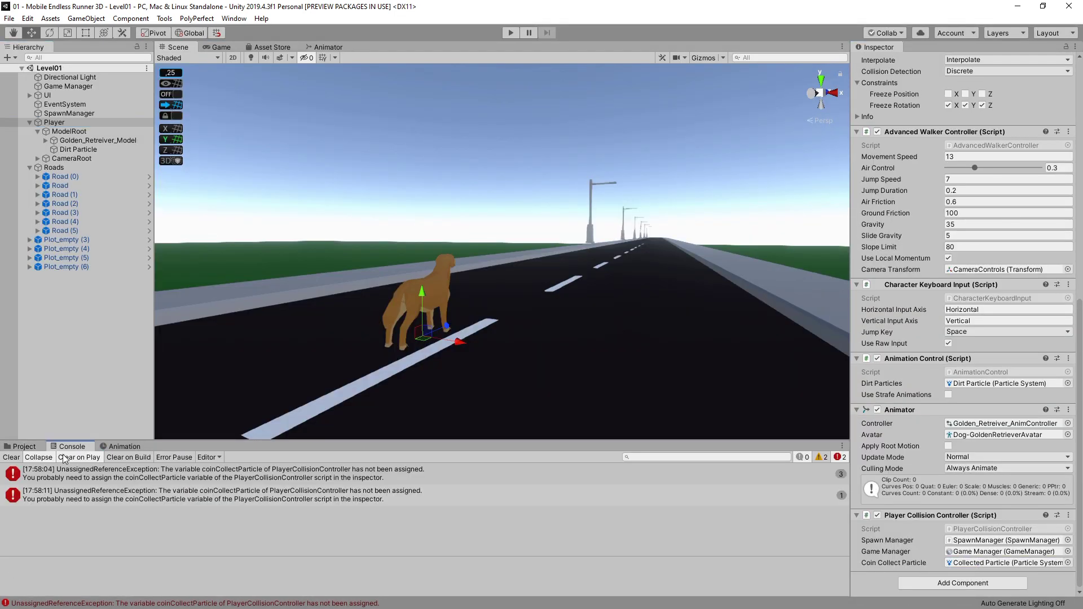
pyautogui.click(12, 458)
pyautogui.click(24, 446)
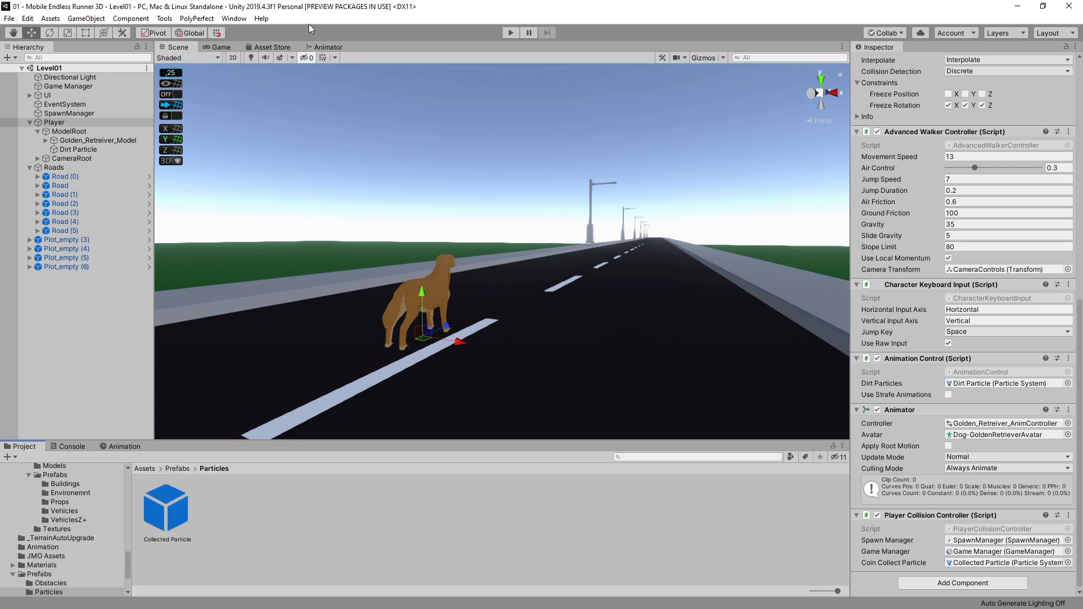
# Playtest the level to watch the coin burst effect, and check the running level in the Scene view
pyautogui.click(512, 33)
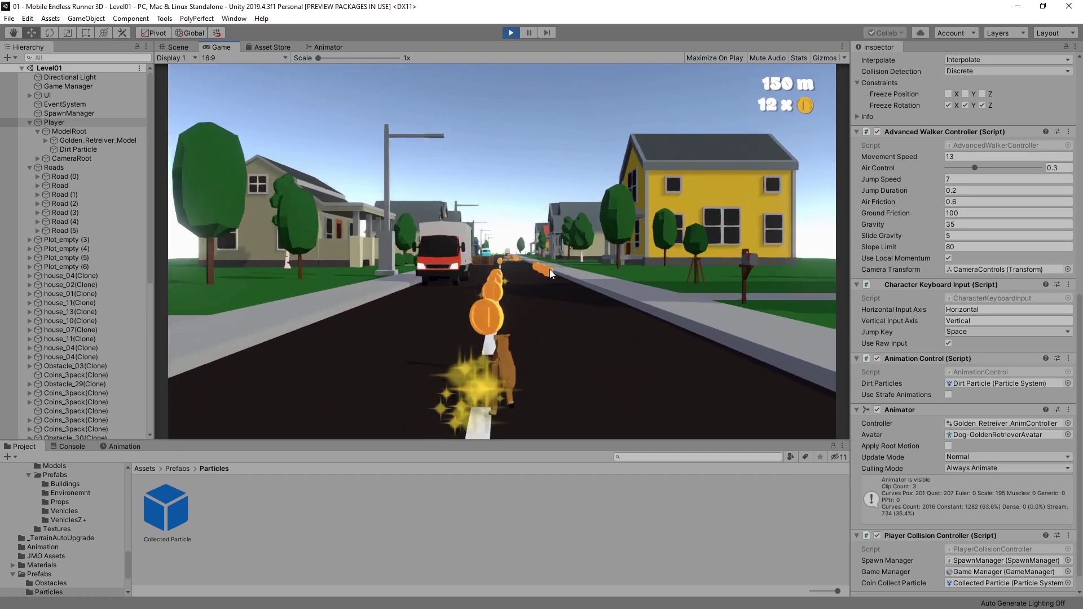
pyautogui.click(529, 32)
pyautogui.hotkey('ctrl', '1')
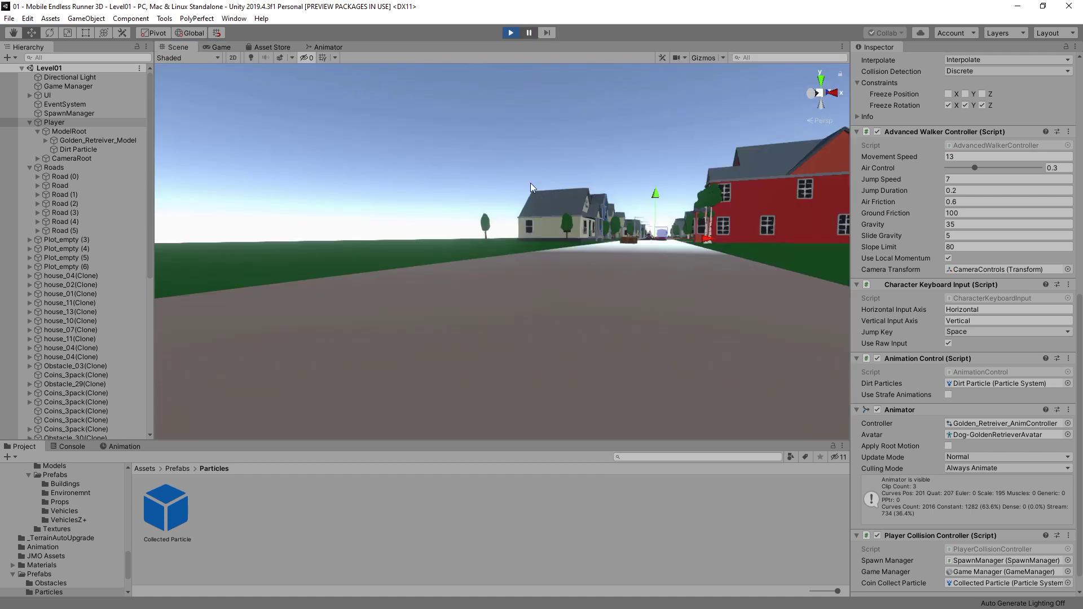
pyautogui.click(510, 32)
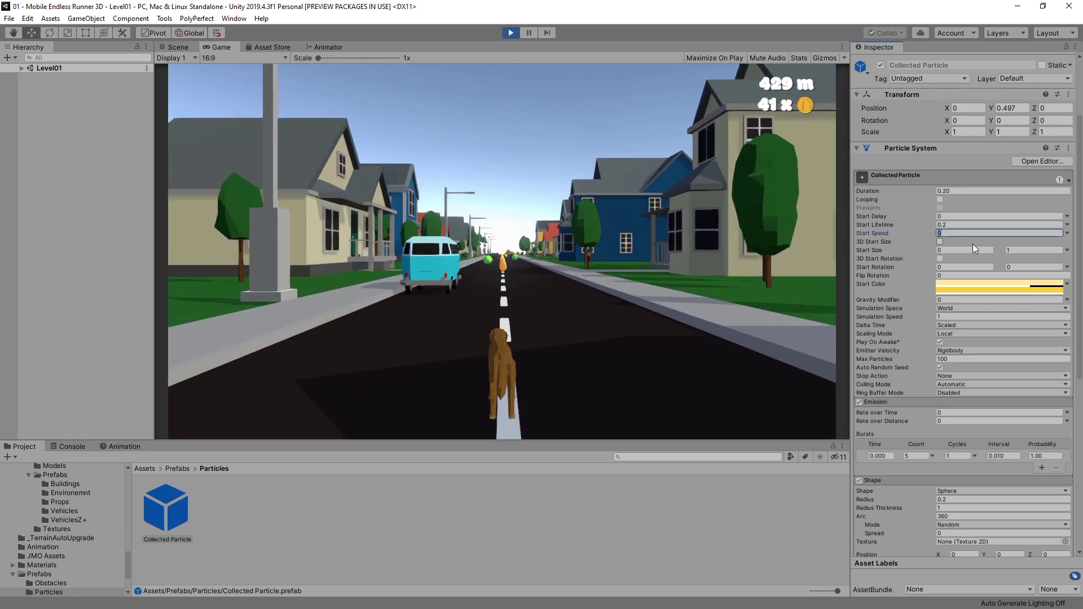
# Set the Collected Particle prefab's Start Speed to 10 and steer the dog through coins to test the burst
pyautogui.write('10')
pyautogui.click(582, 249)
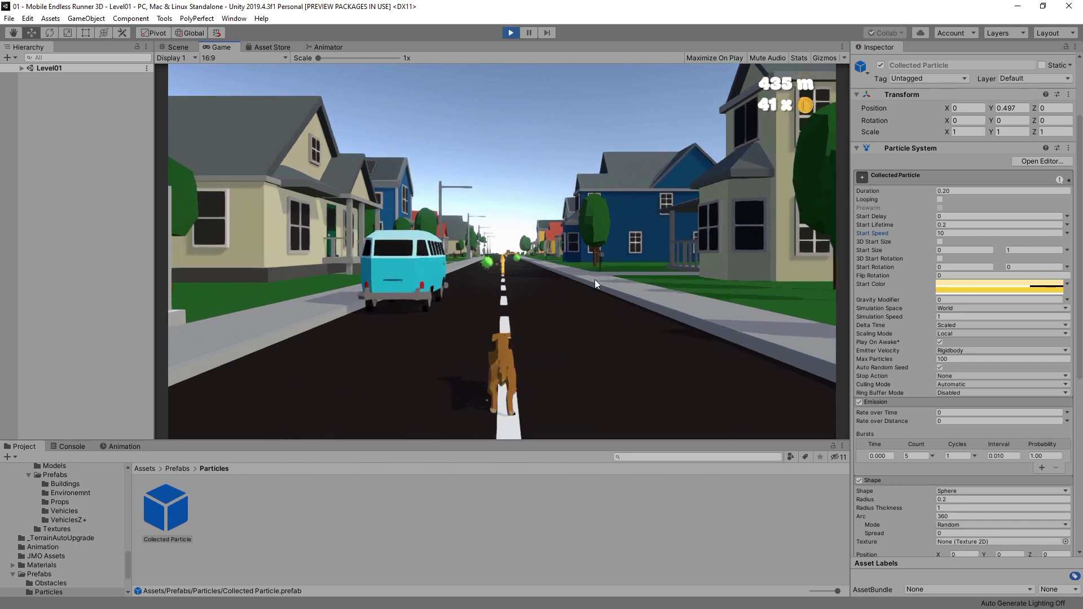
pyautogui.press('Right')
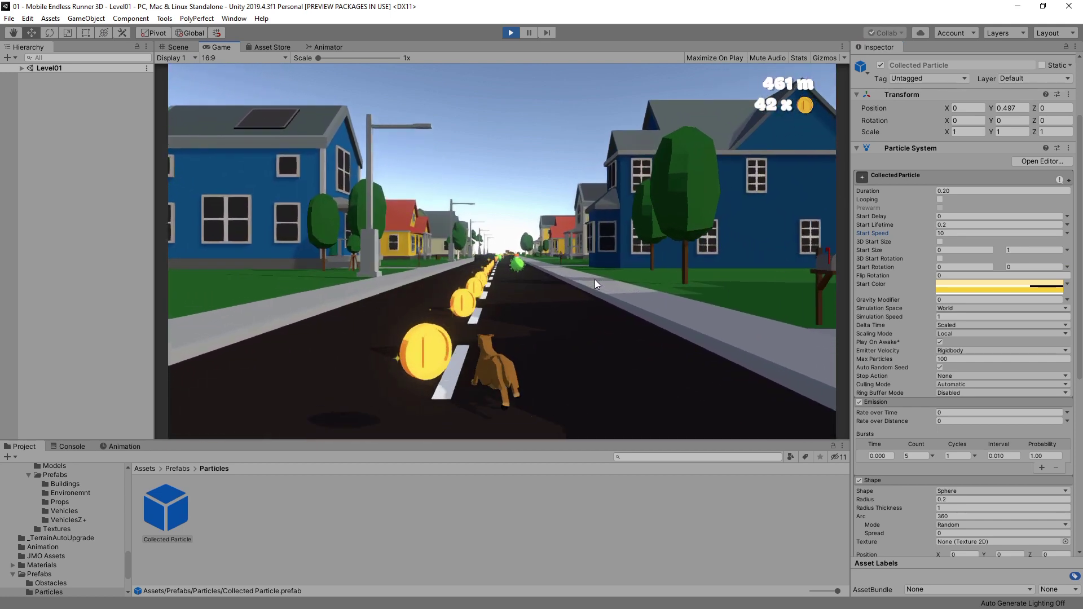
pyautogui.press('Left')
pyautogui.press('Left')
pyautogui.press('Right')
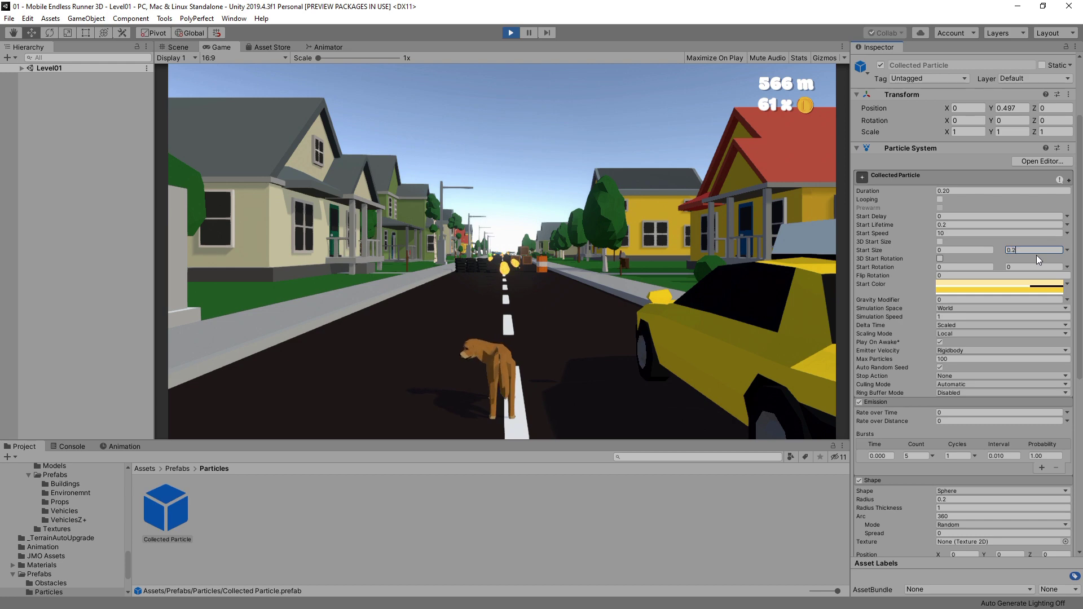
# Set the Collected Particle's maximum Start Size to 0.25 and test the burst by steering the dog through coins
pyautogui.write('5')
pyautogui.press('Return')
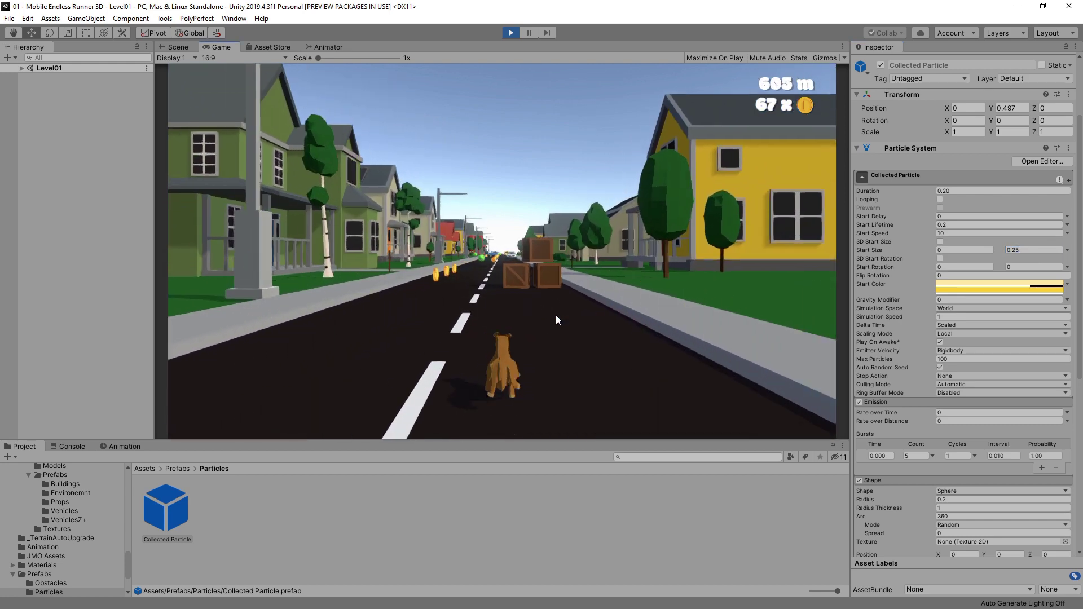
pyautogui.press('Left')
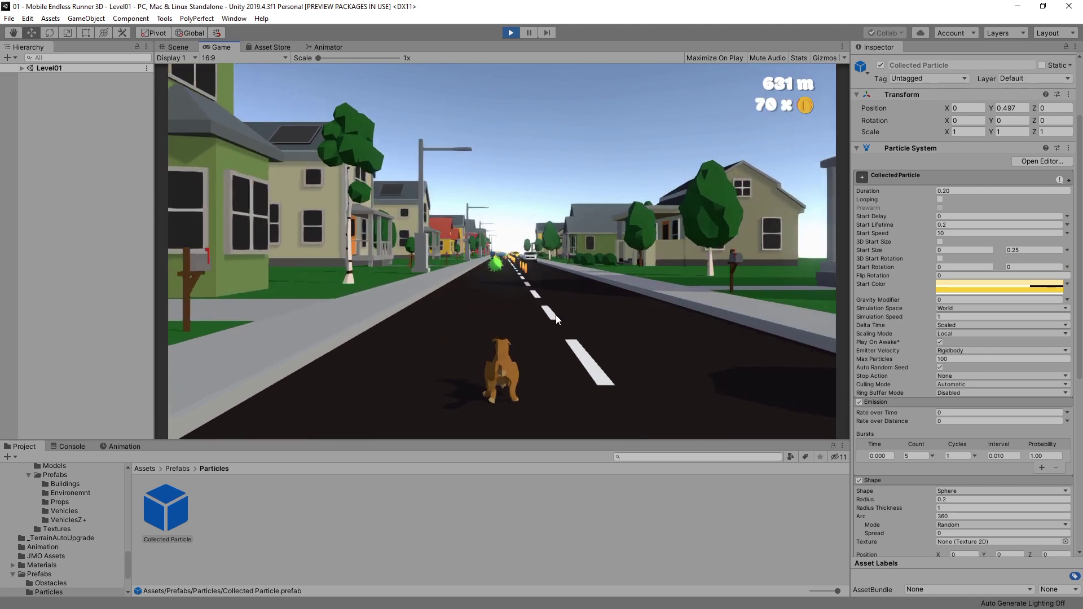
pyautogui.press('Right')
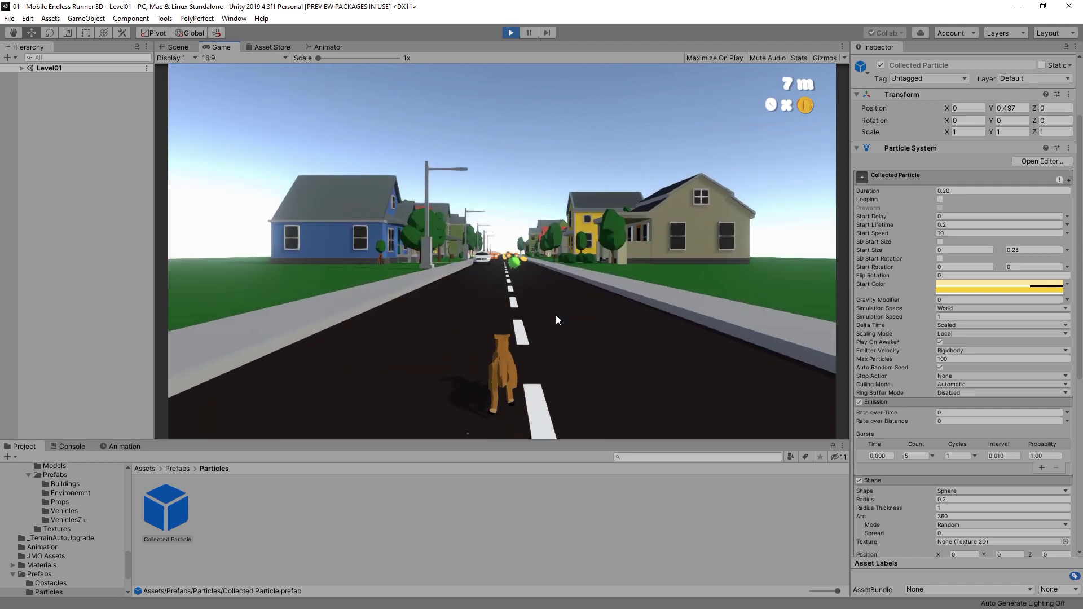
pyautogui.press('Right')
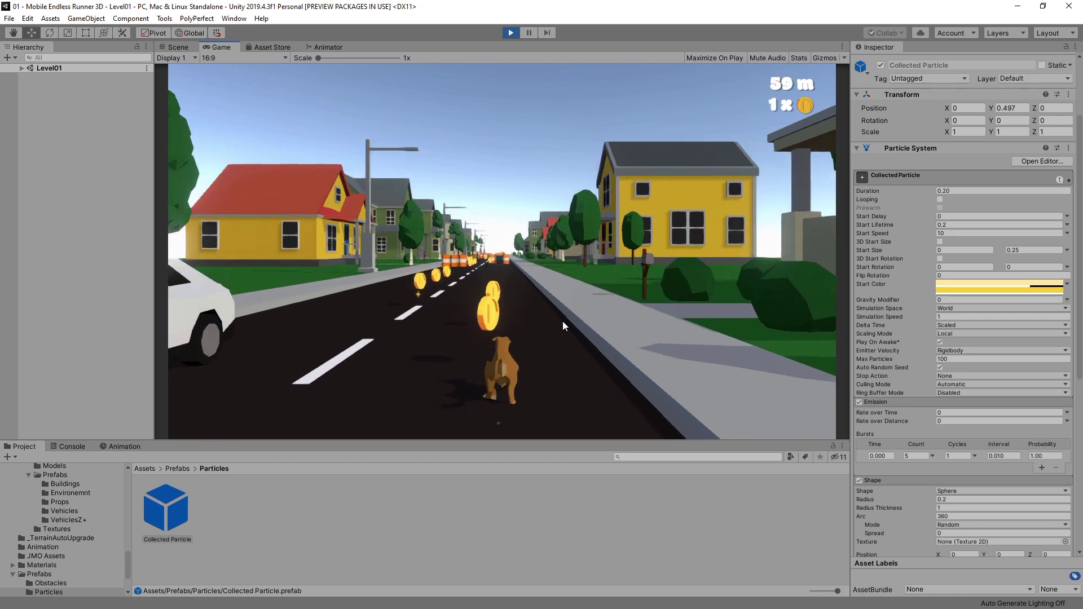
pyautogui.press('Left')
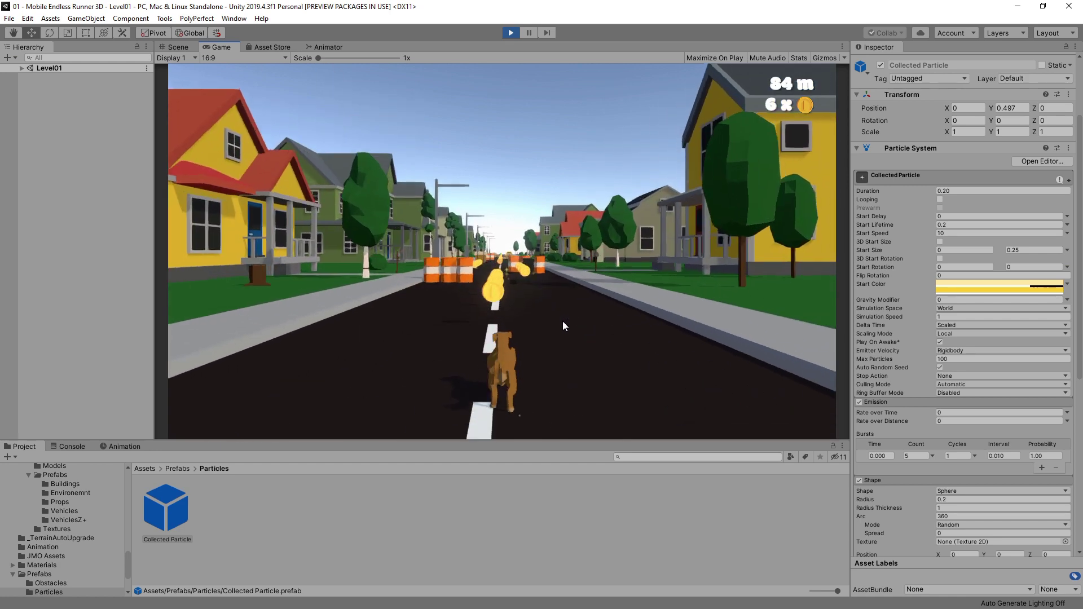
pyautogui.press('Left')
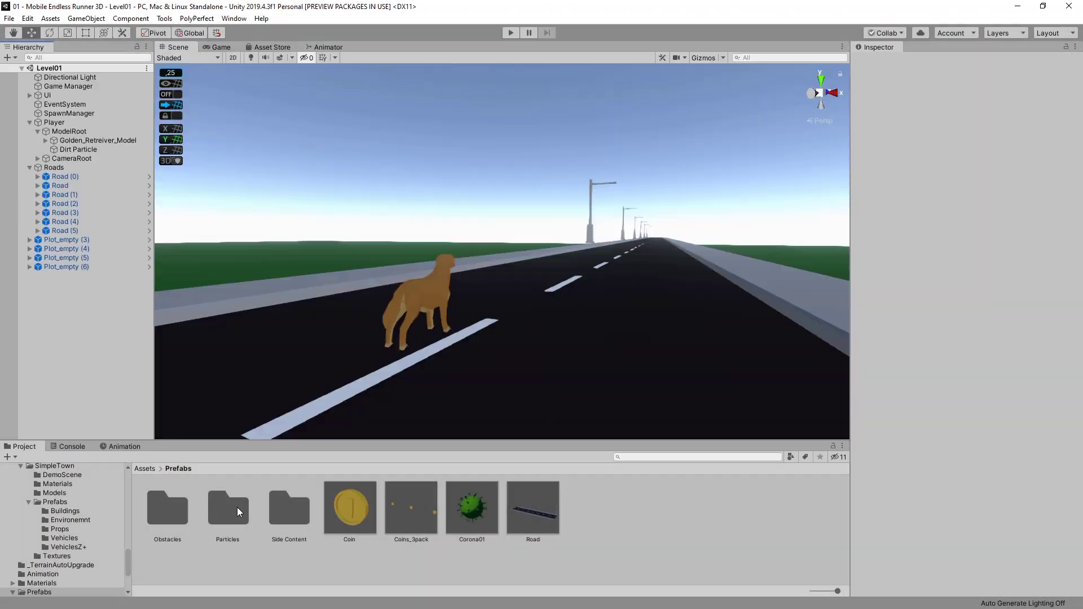
# Open the Collected Particle prefab from the Particles subfolder of Prefabs
pyautogui.click(508, 33)
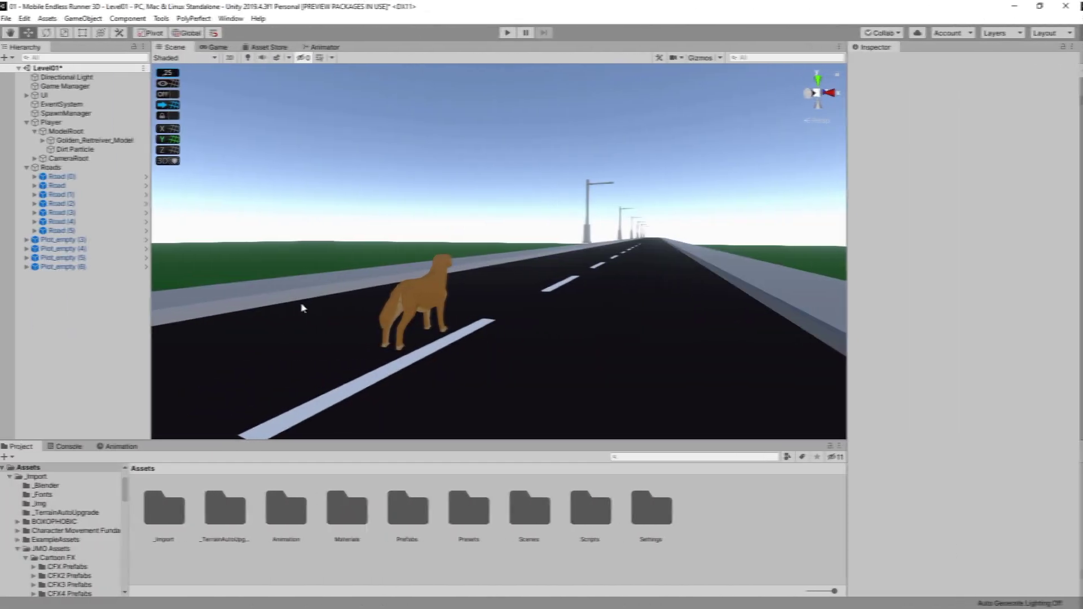
pyautogui.click(38, 131)
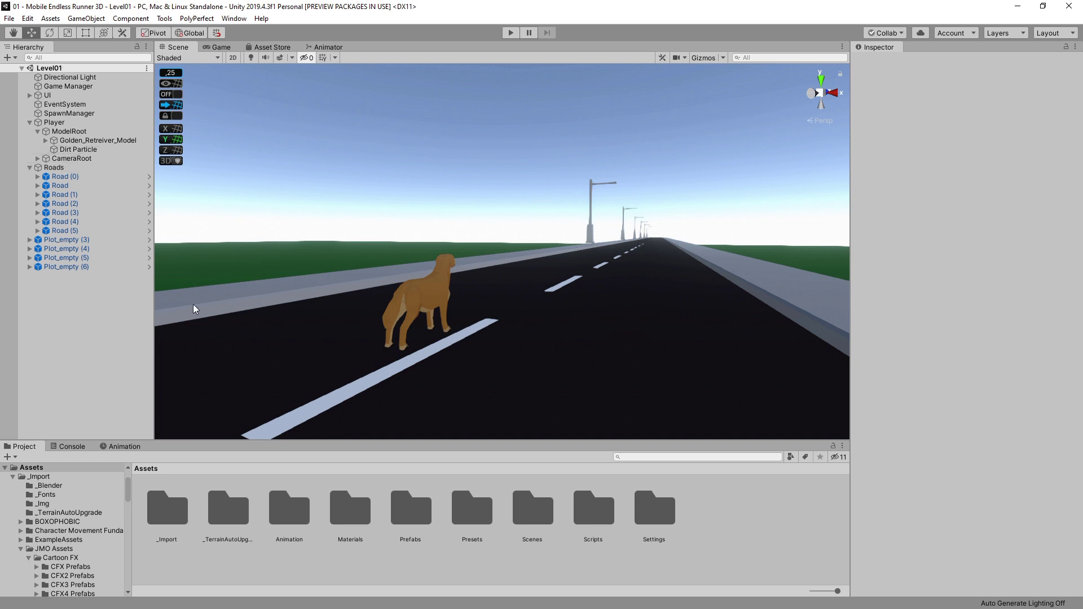
pyautogui.click(462, 517)
pyautogui.doubleClick(418, 518)
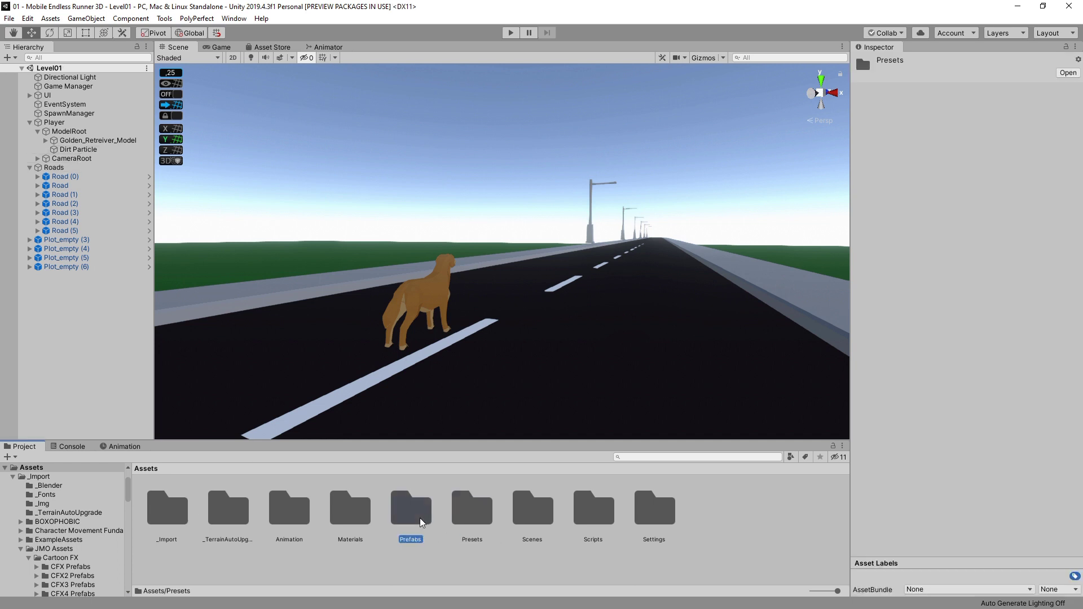
pyautogui.doubleClick(228, 507)
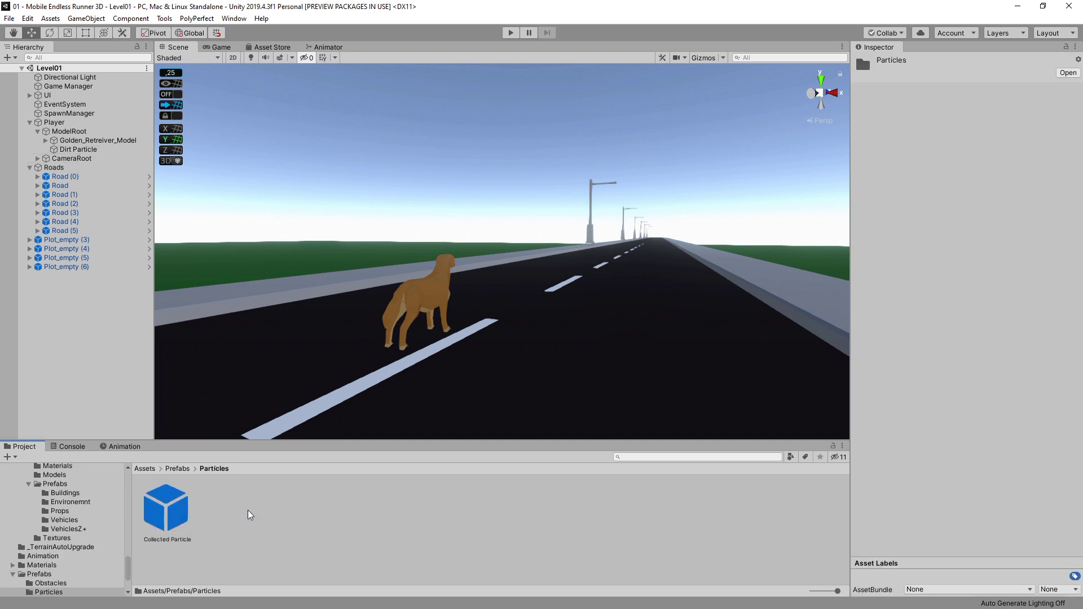
pyautogui.click(172, 511)
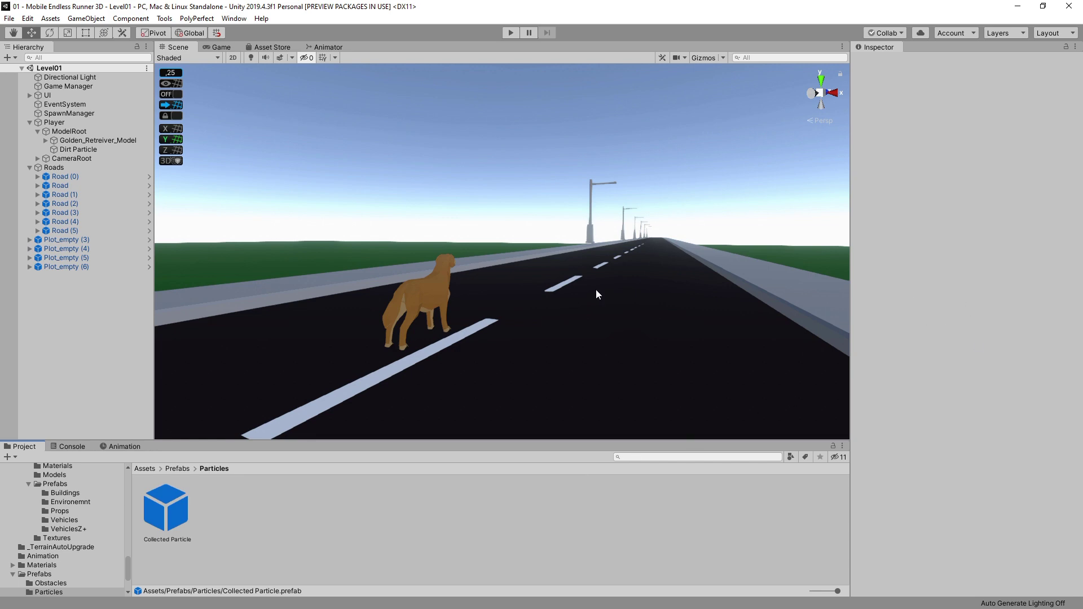
pyautogui.doubleClick(163, 511)
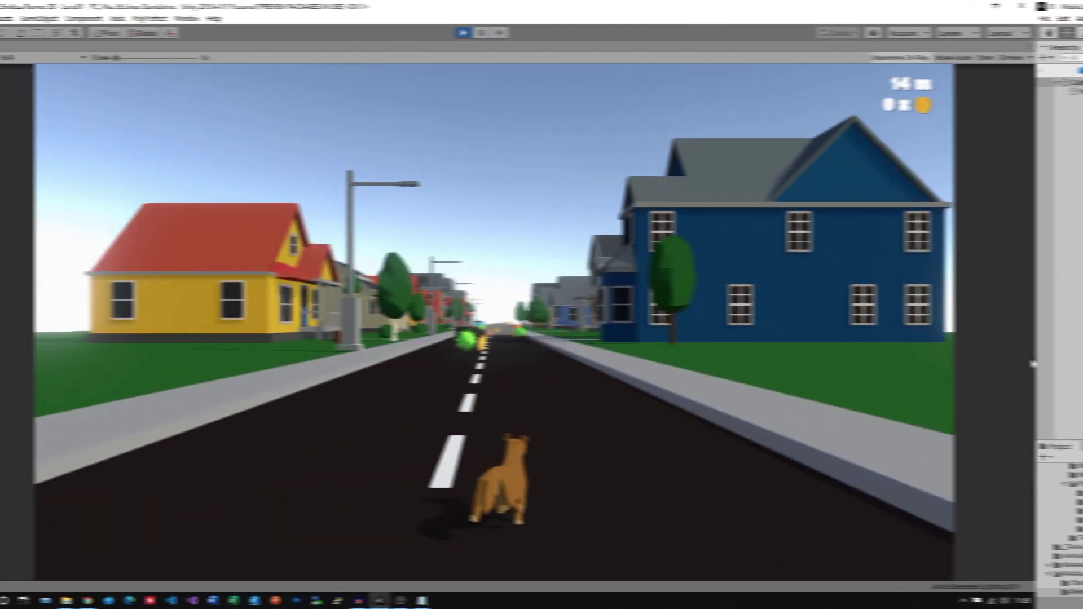
# Playtest the level in the maximized Game view, steering the dog through coins and past obstacles to check the particle effects
pyautogui.press('Left')
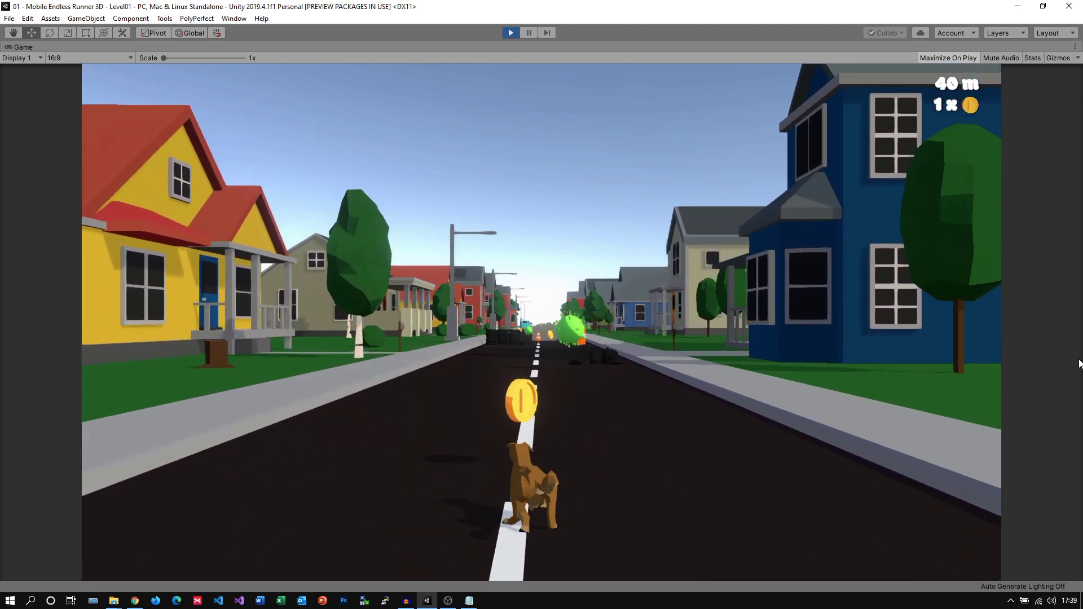
pyautogui.press('Right')
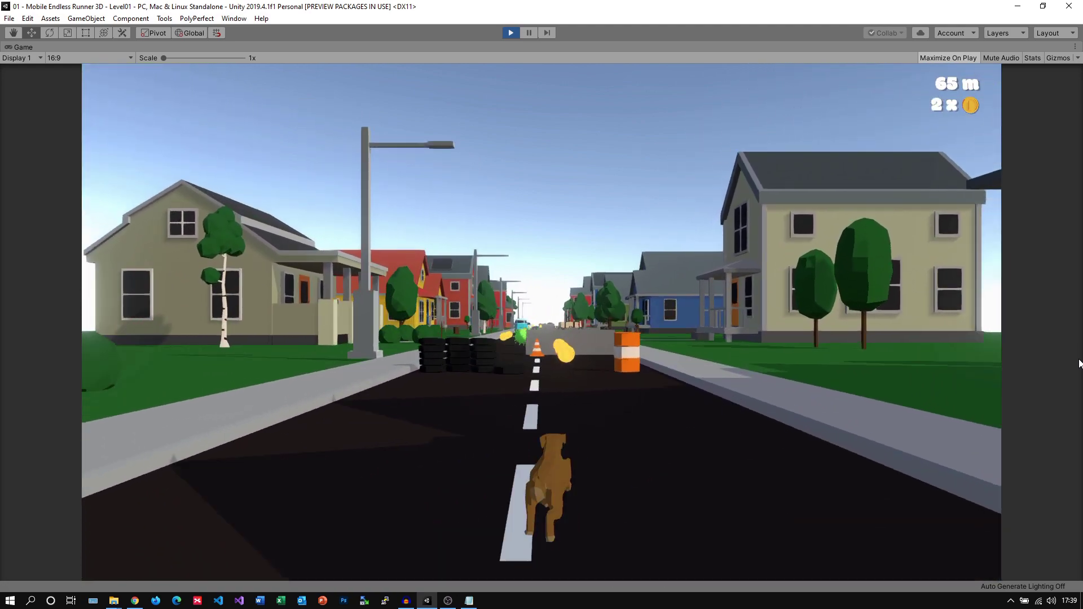
pyautogui.press('Up')
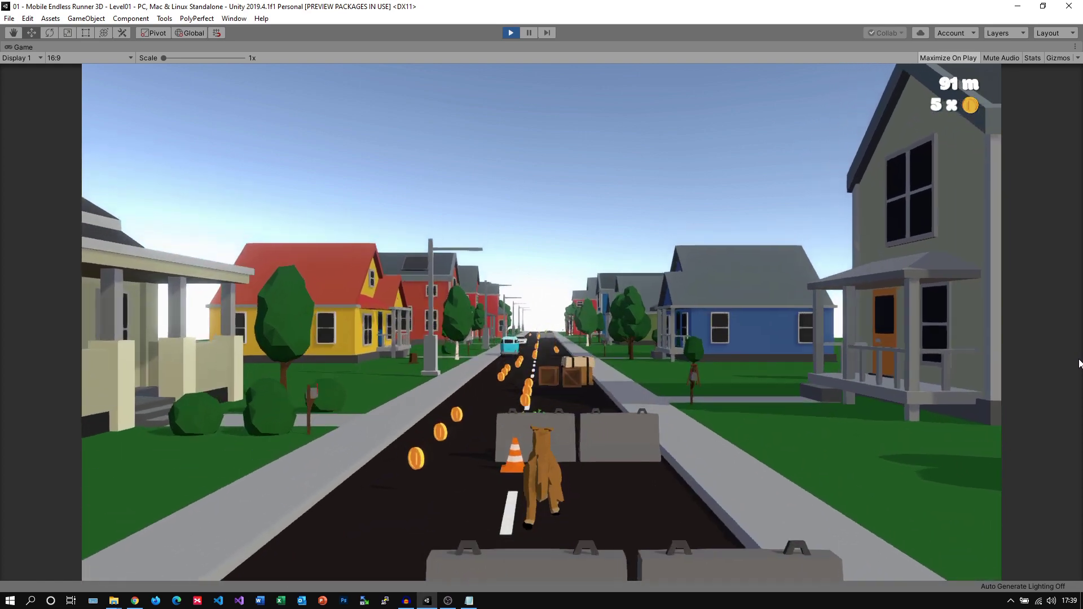
pyautogui.press('Up')
pyautogui.press('Left')
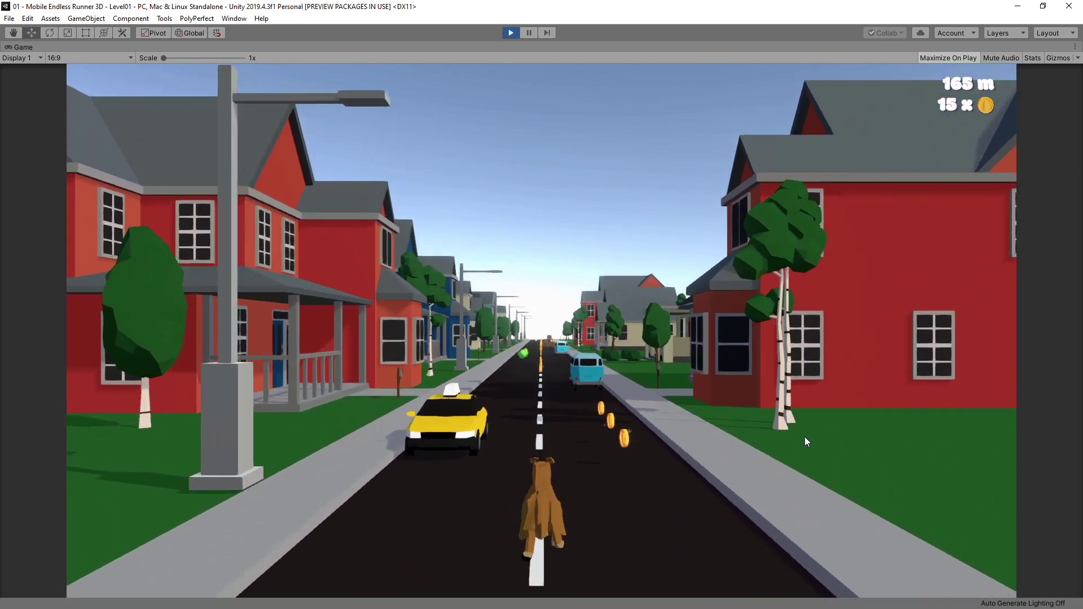
pyautogui.press('Right')
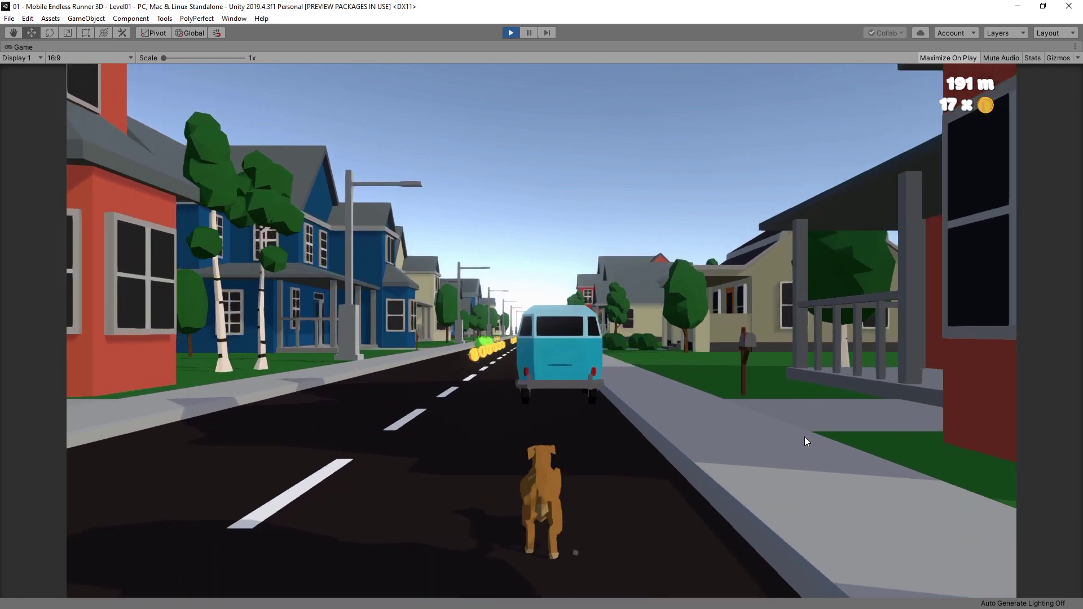
pyautogui.press('Left')
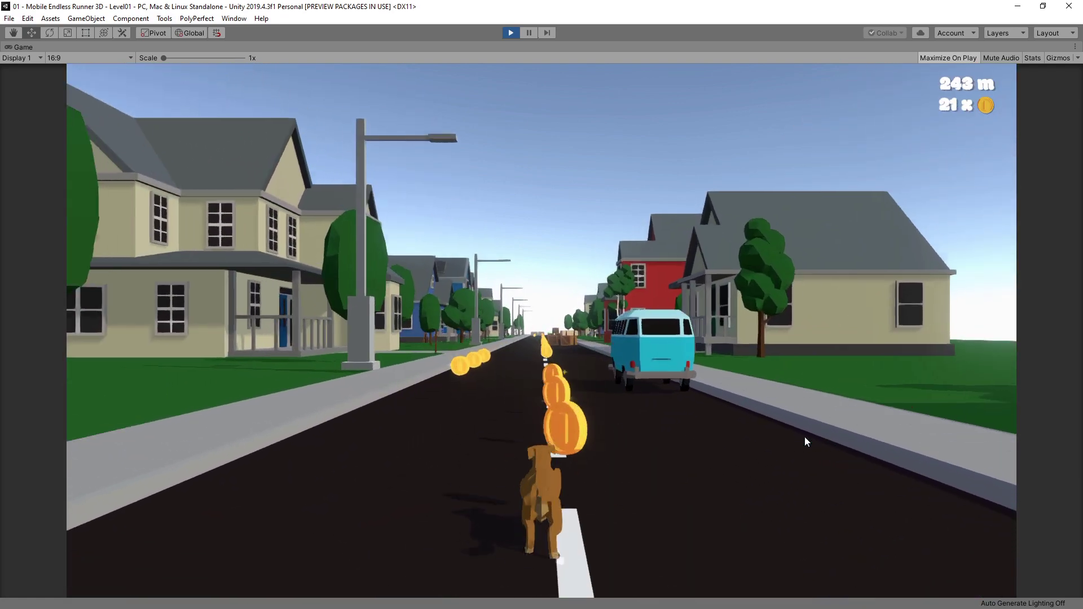
pyautogui.press('Left')
pyautogui.press('Right')
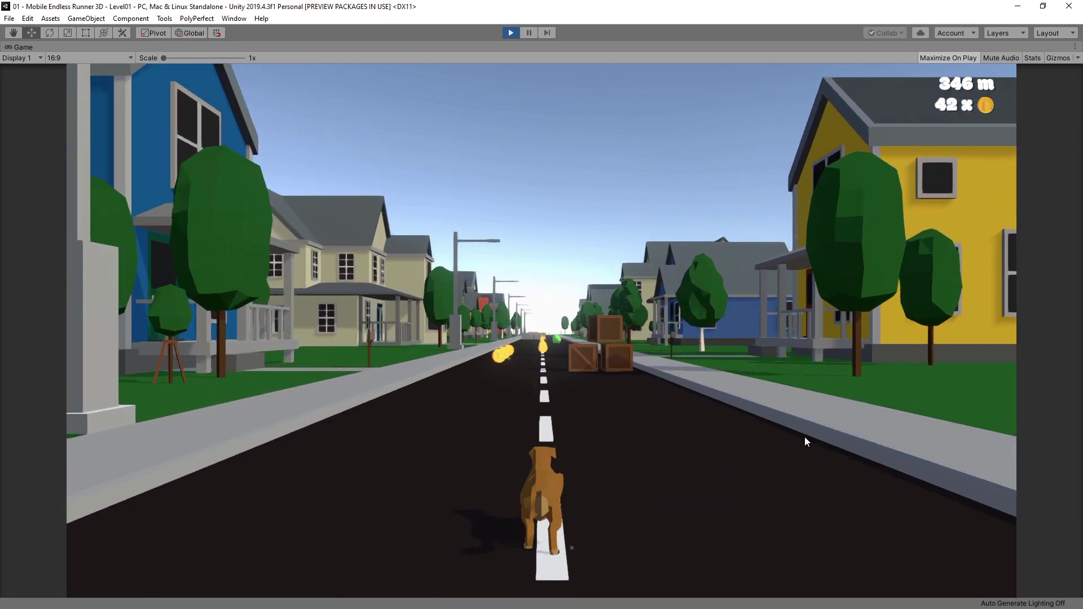
pyautogui.press('Left')
pyautogui.press('Right')
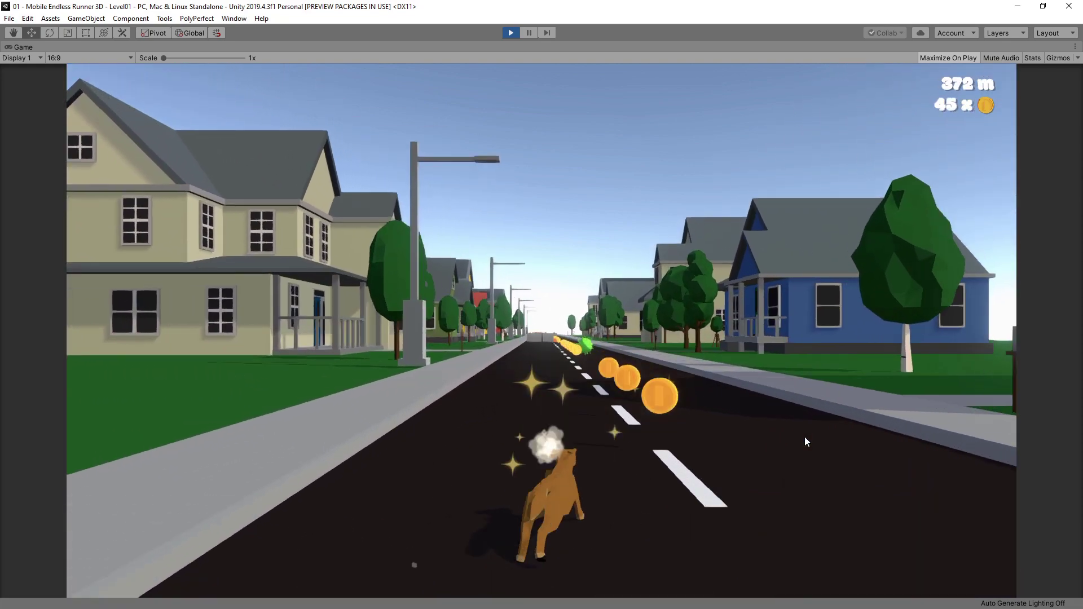
pyautogui.press('Left')
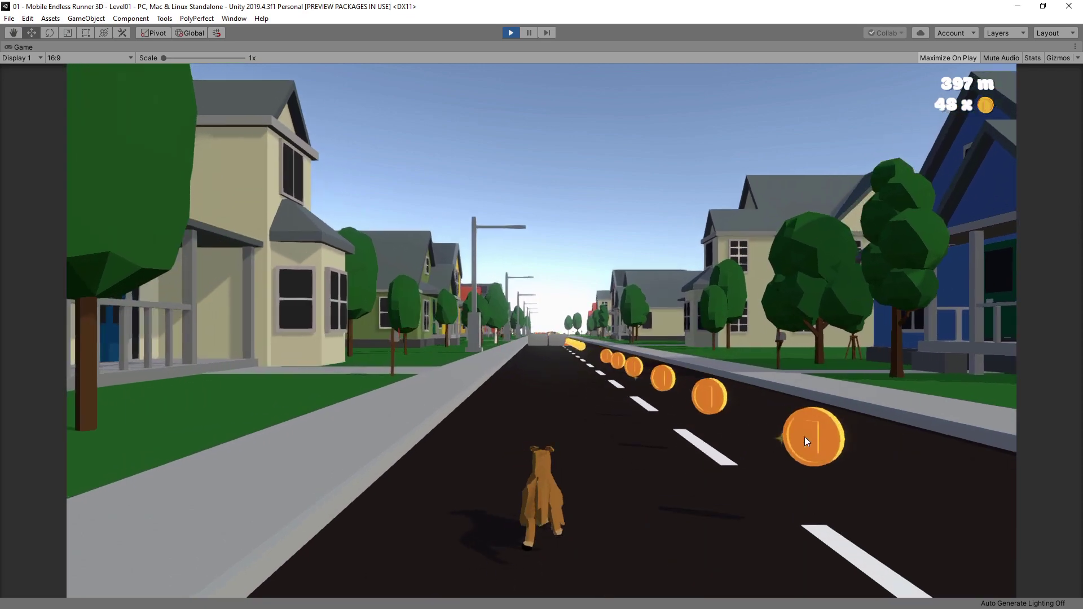
pyautogui.press('Right')
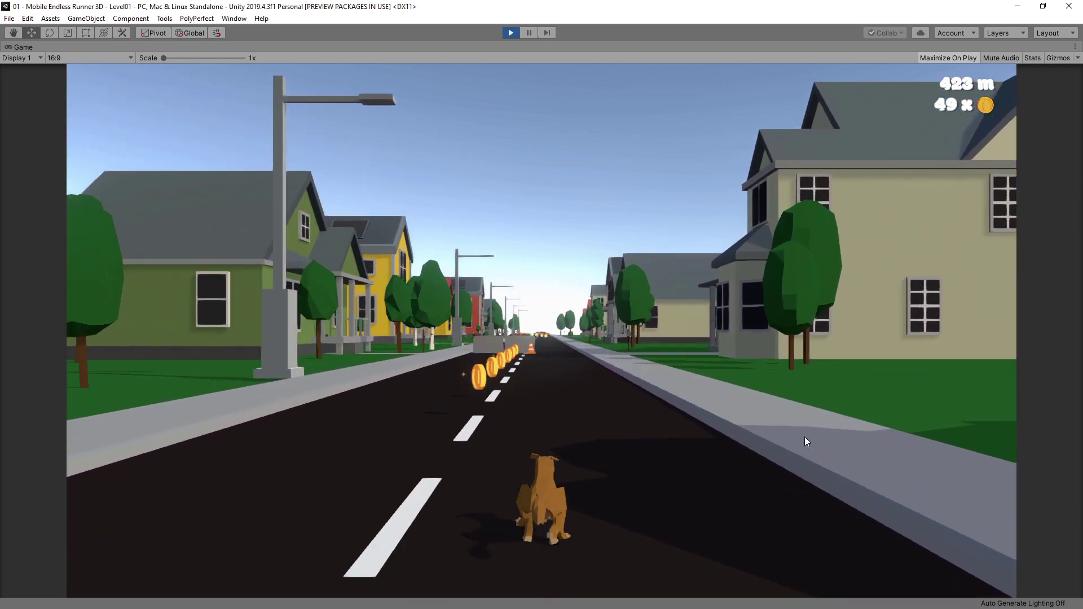
pyautogui.press('Left')
pyautogui.press('Right')
pyautogui.press('Right')
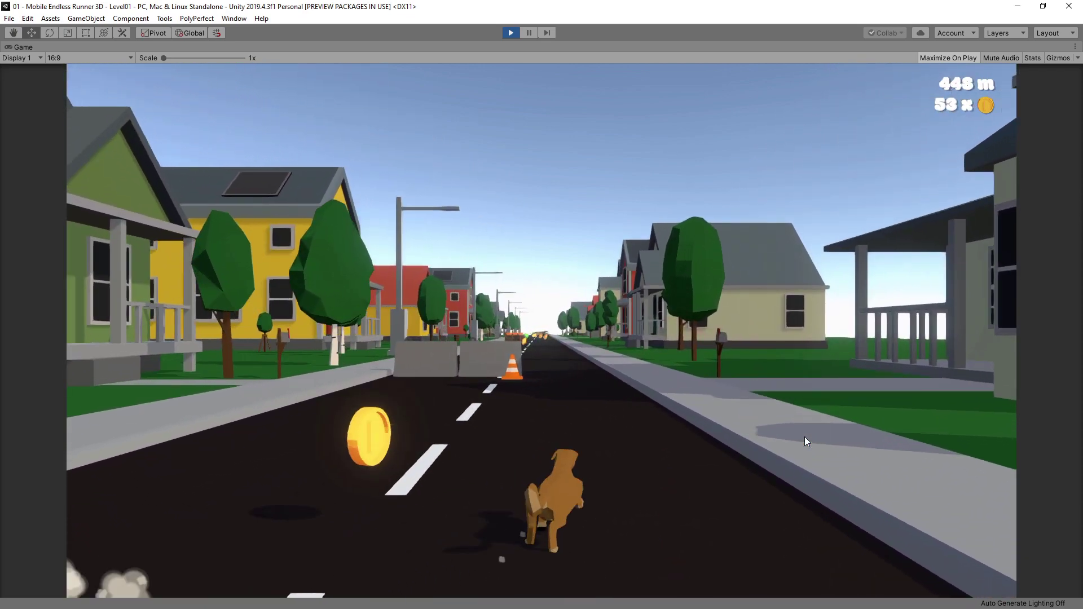
pyautogui.press('Left')
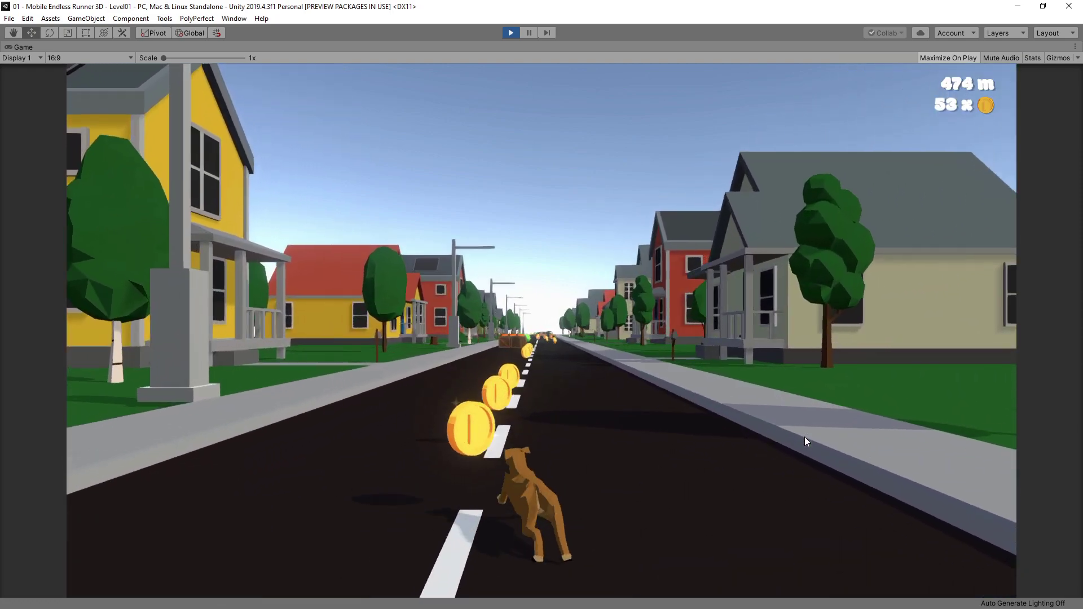